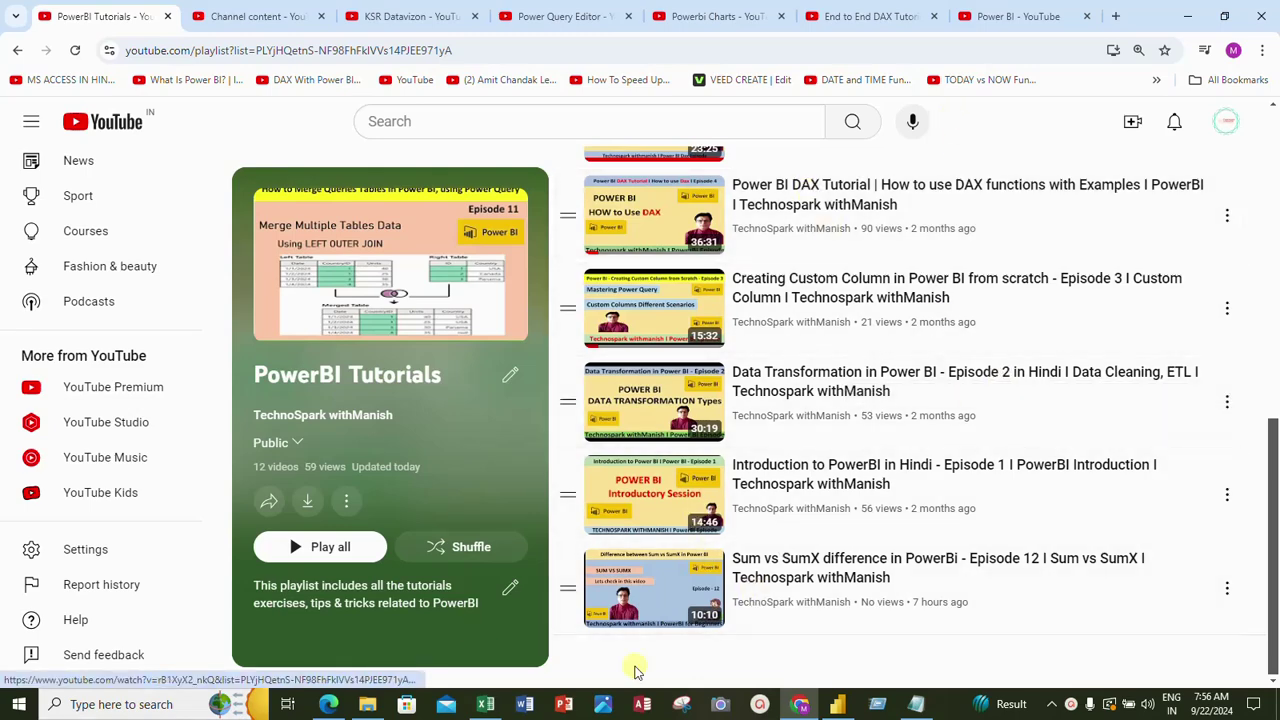
# Review the count function list in Notepad, and show the data rows of the Brand order info table in Power BI Desktop
pyautogui.click(913, 705)
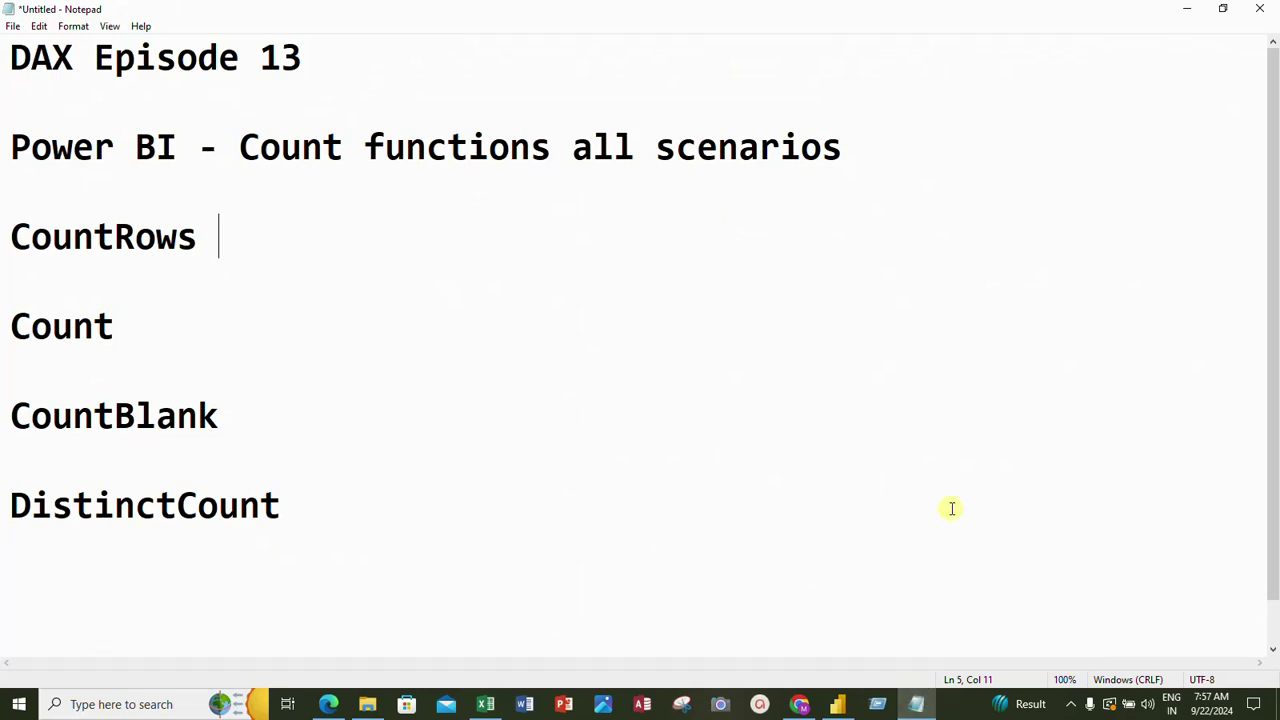
pyautogui.click(1183, 10)
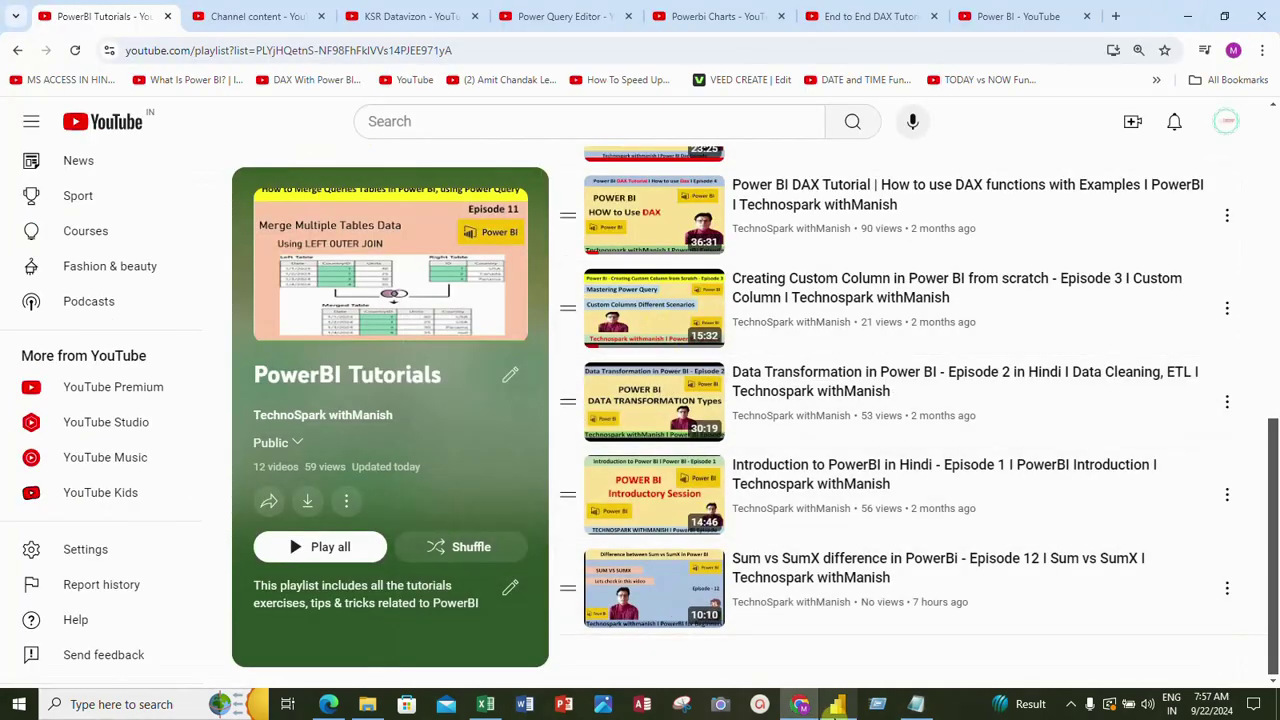
pyautogui.click(838, 705)
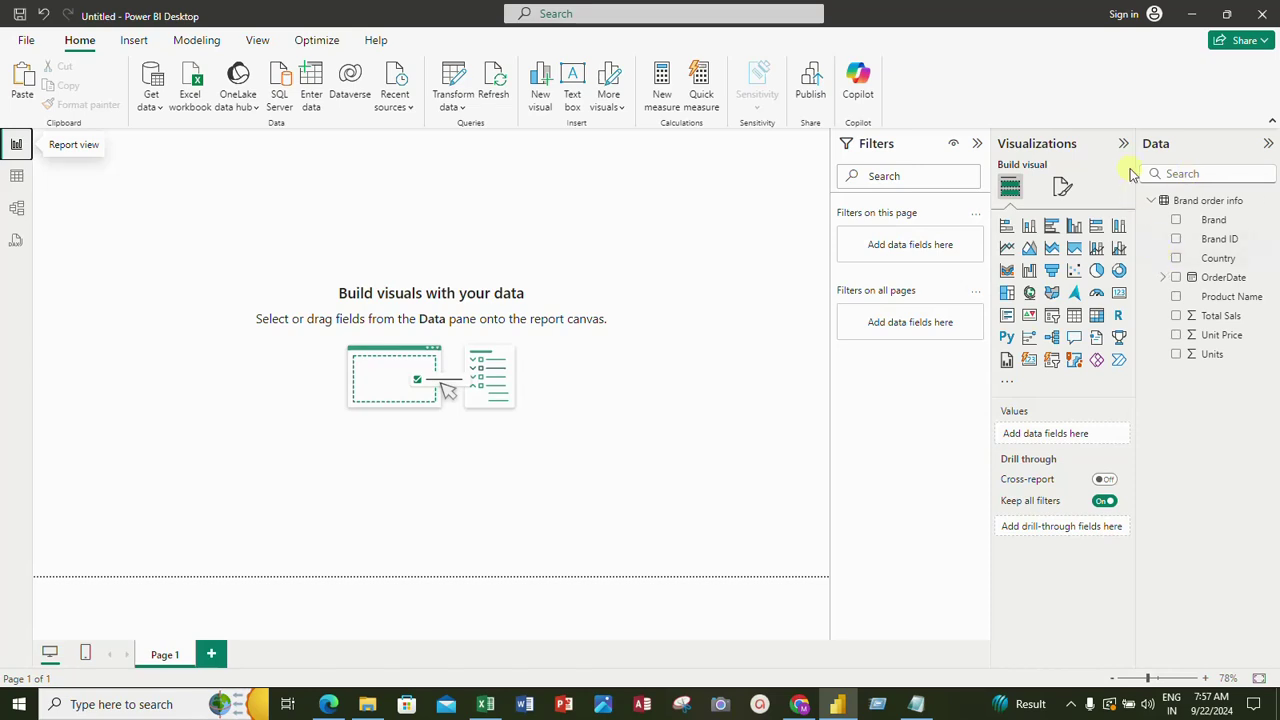
pyautogui.click(1203, 201)
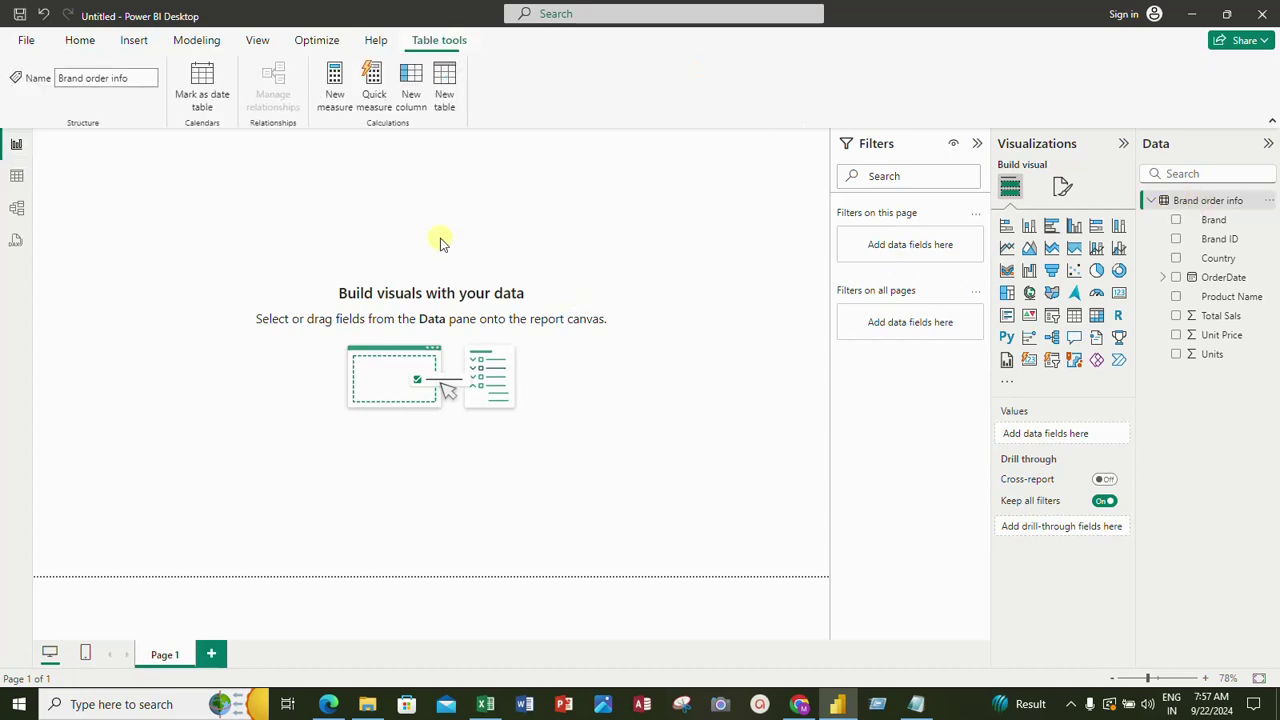
pyautogui.click(16, 176)
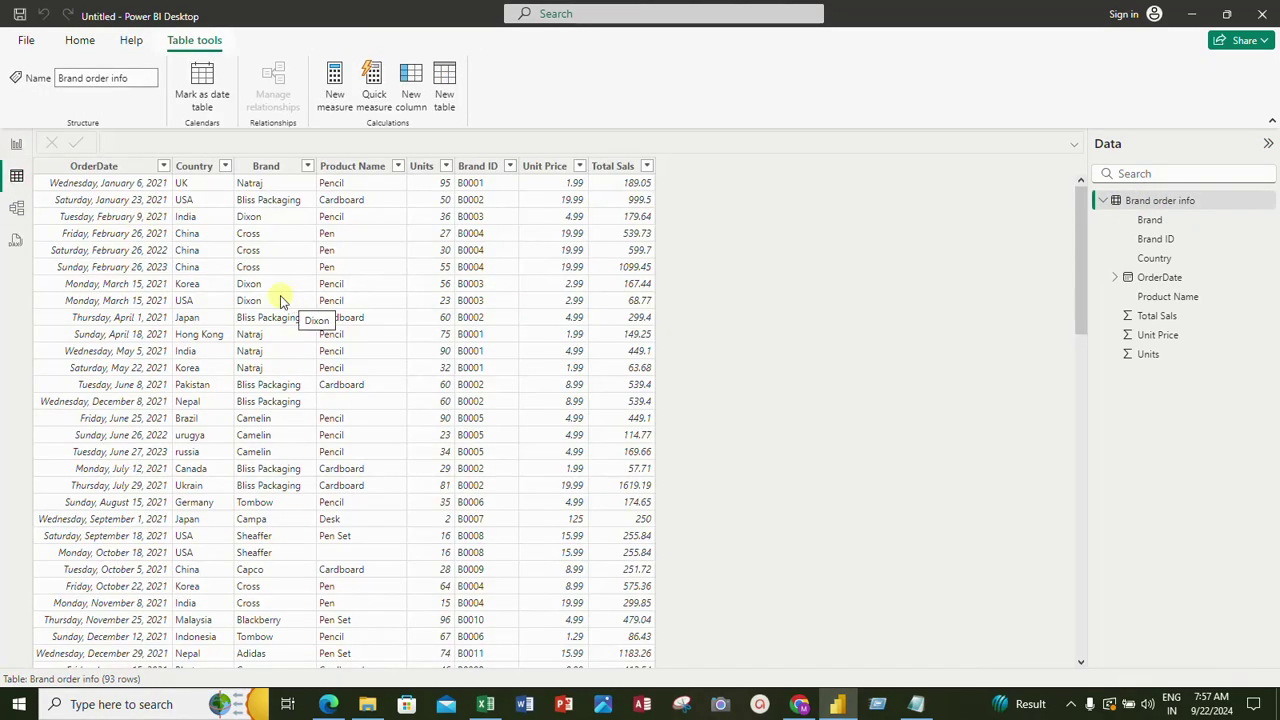
pyautogui.click(157, 167)
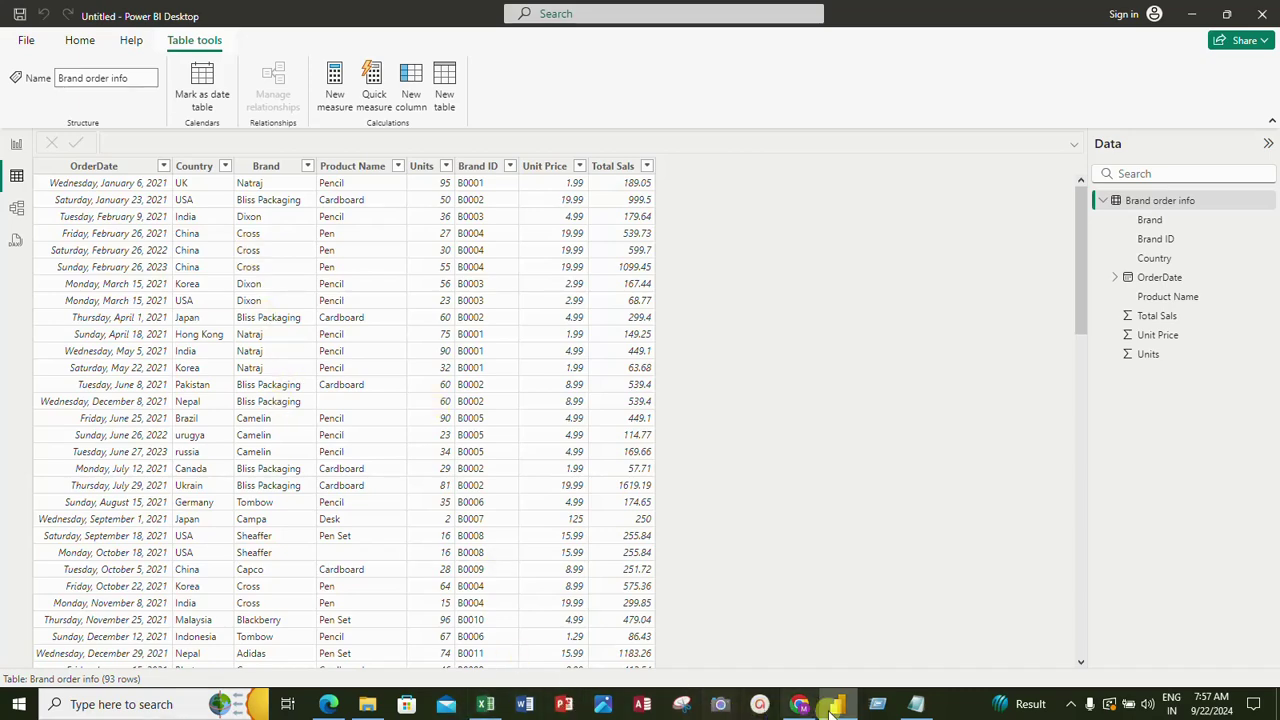
# Examine the count functions listed in the Notepad notes and look through the rows of the Brand order info table
pyautogui.click(918, 706)
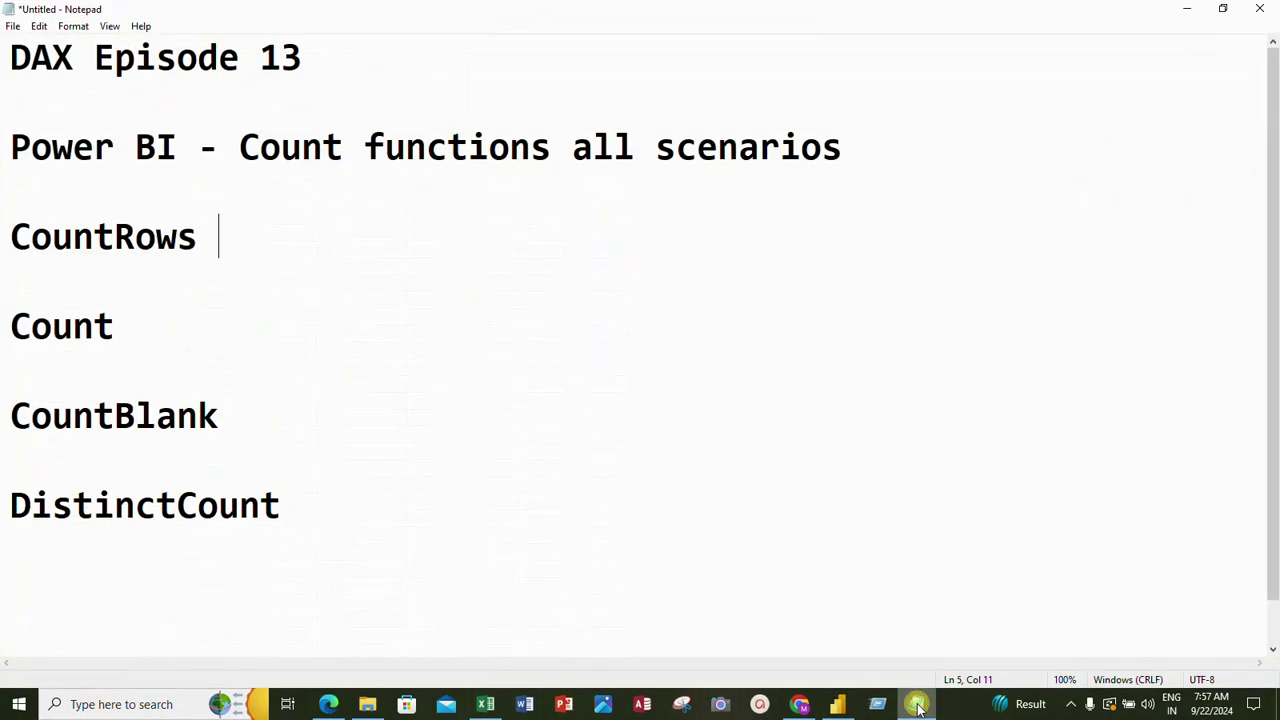
pyautogui.click(918, 706)
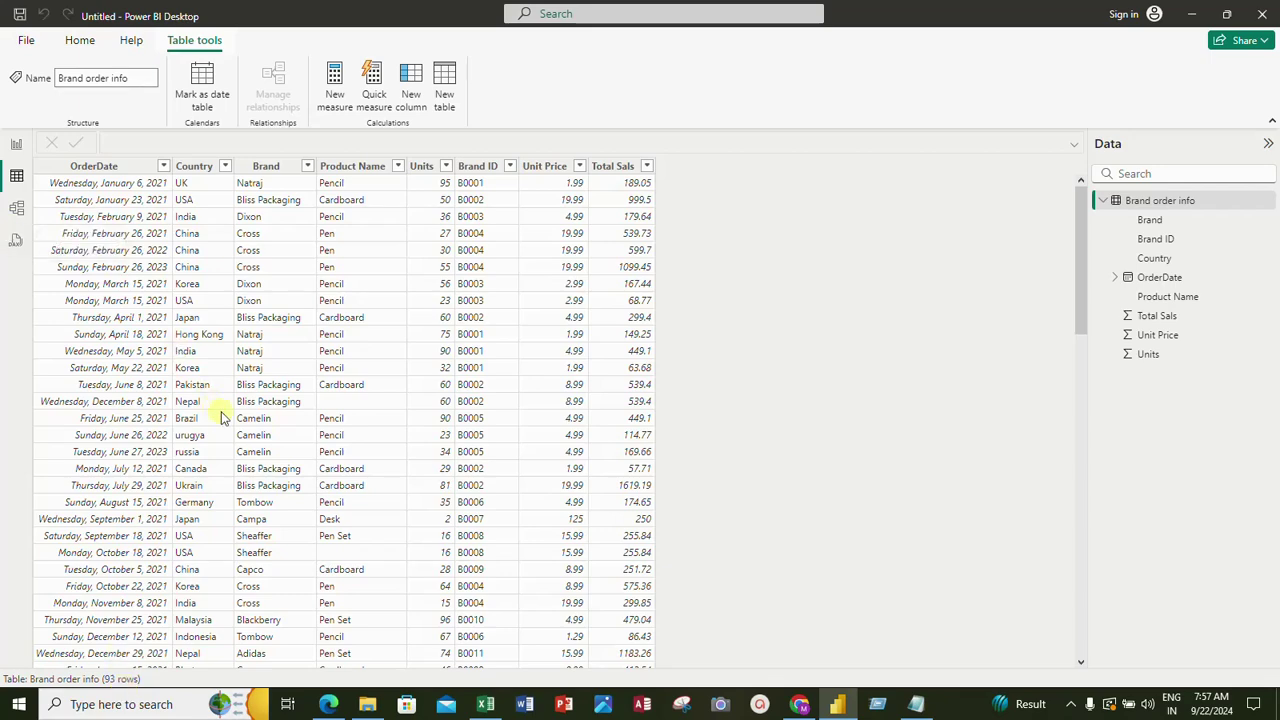
pyautogui.scroll(-1, 222, 415)
pyautogui.scroll(-10, 222, 427)
pyautogui.scroll(11, 206, 500)
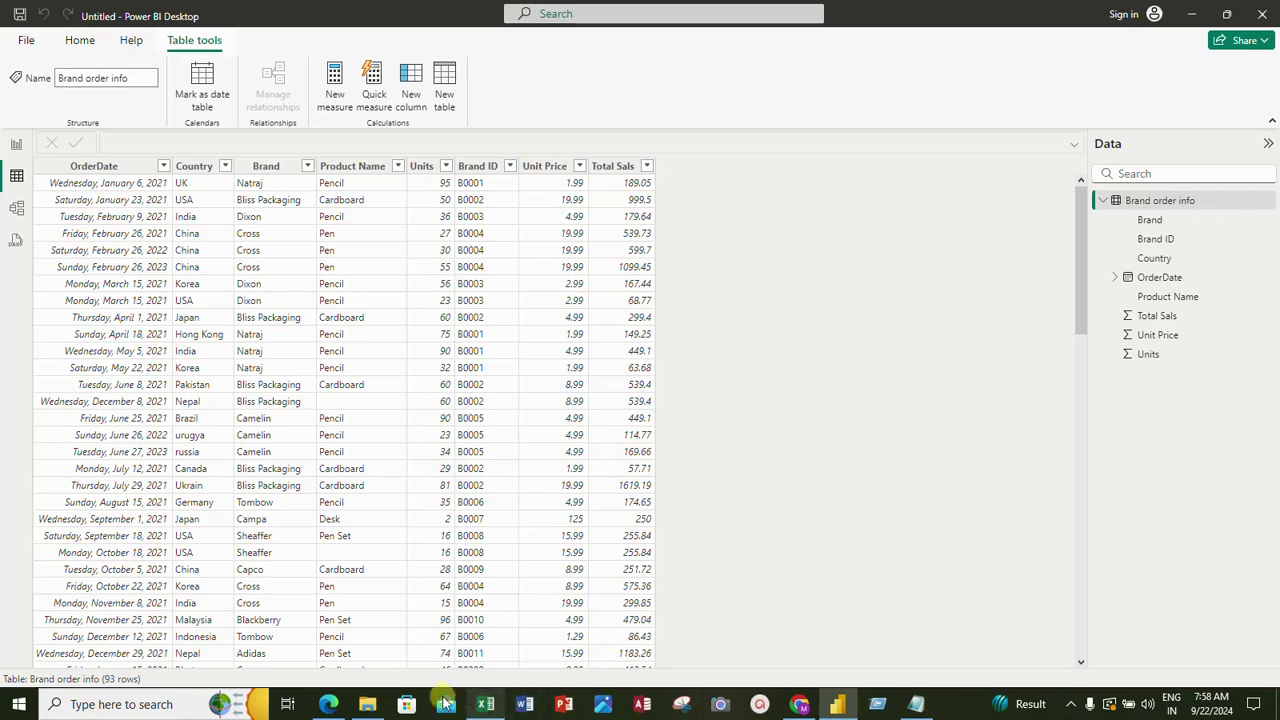
pyautogui.click(916, 704)
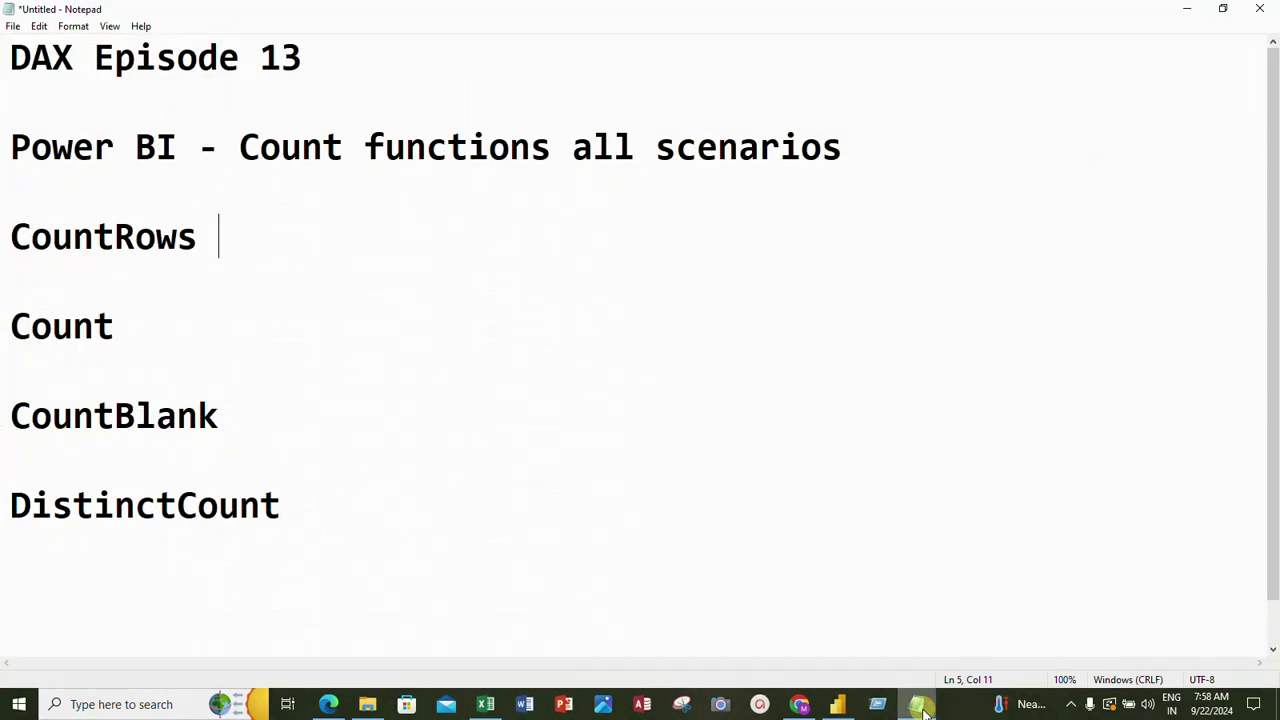
pyautogui.click(918, 706)
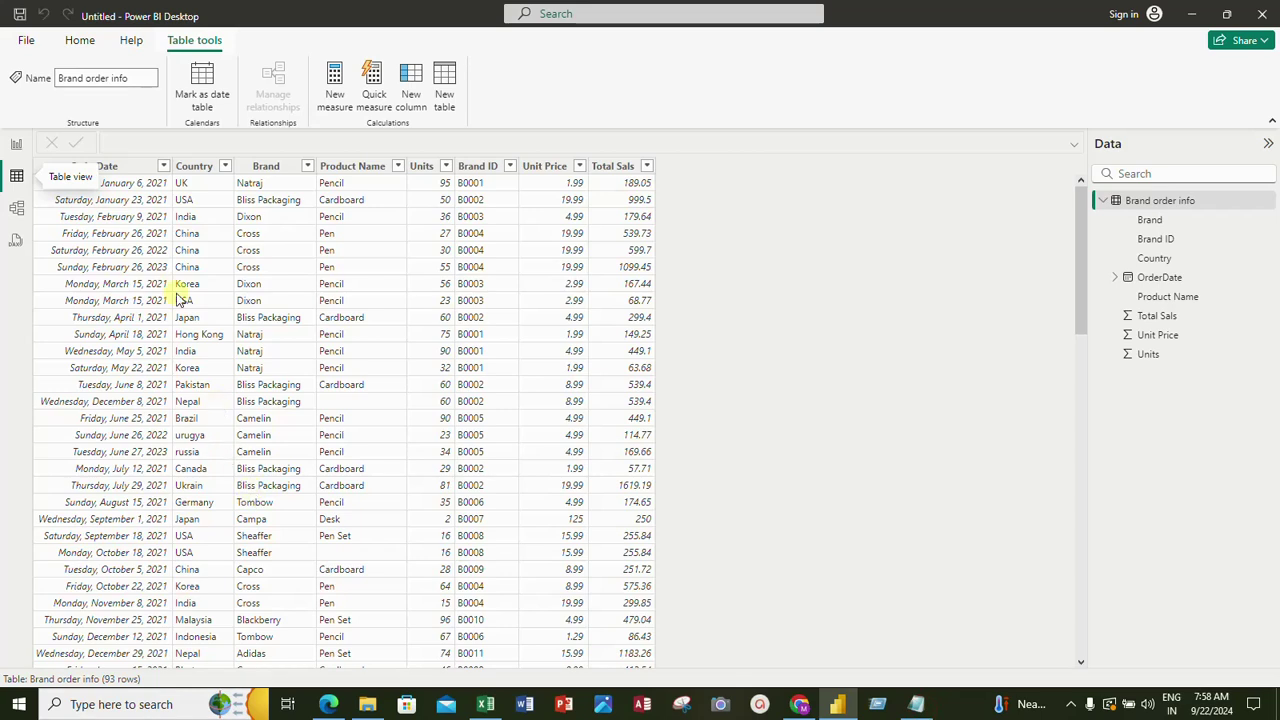
# Add a new measure named Countrows to the Brand order info table
pyautogui.click(333, 168)
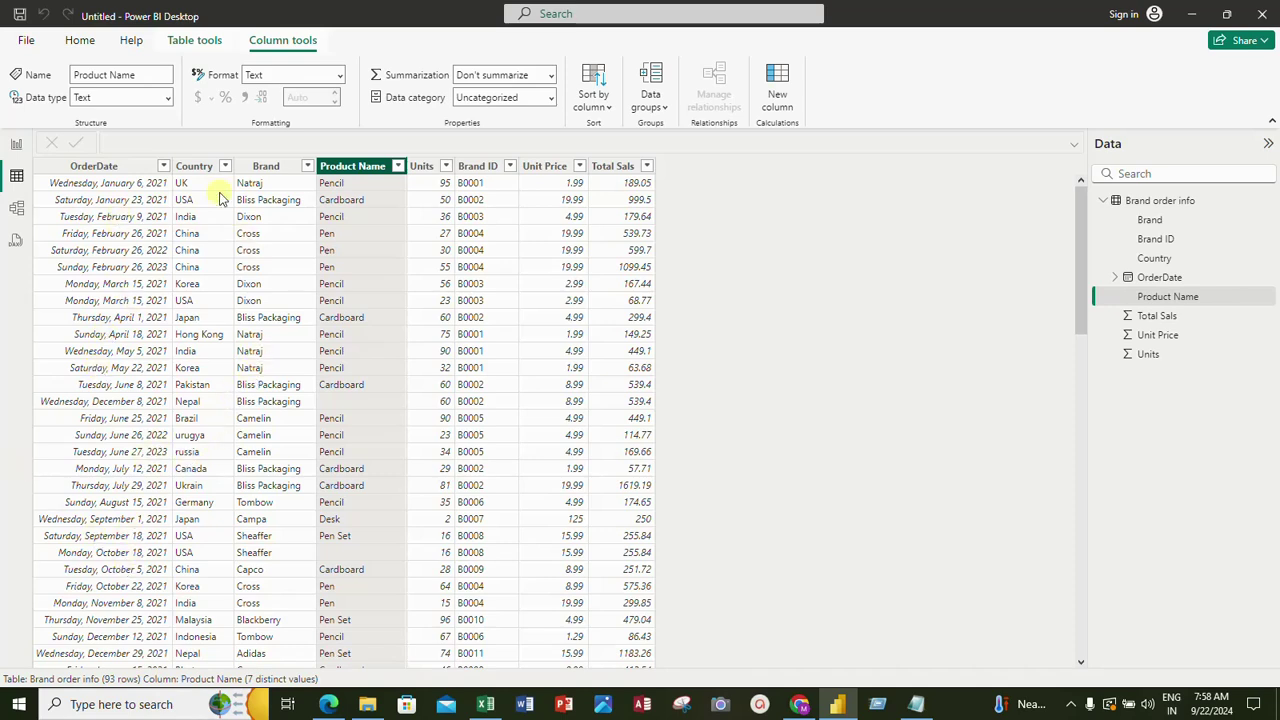
pyautogui.click(198, 40)
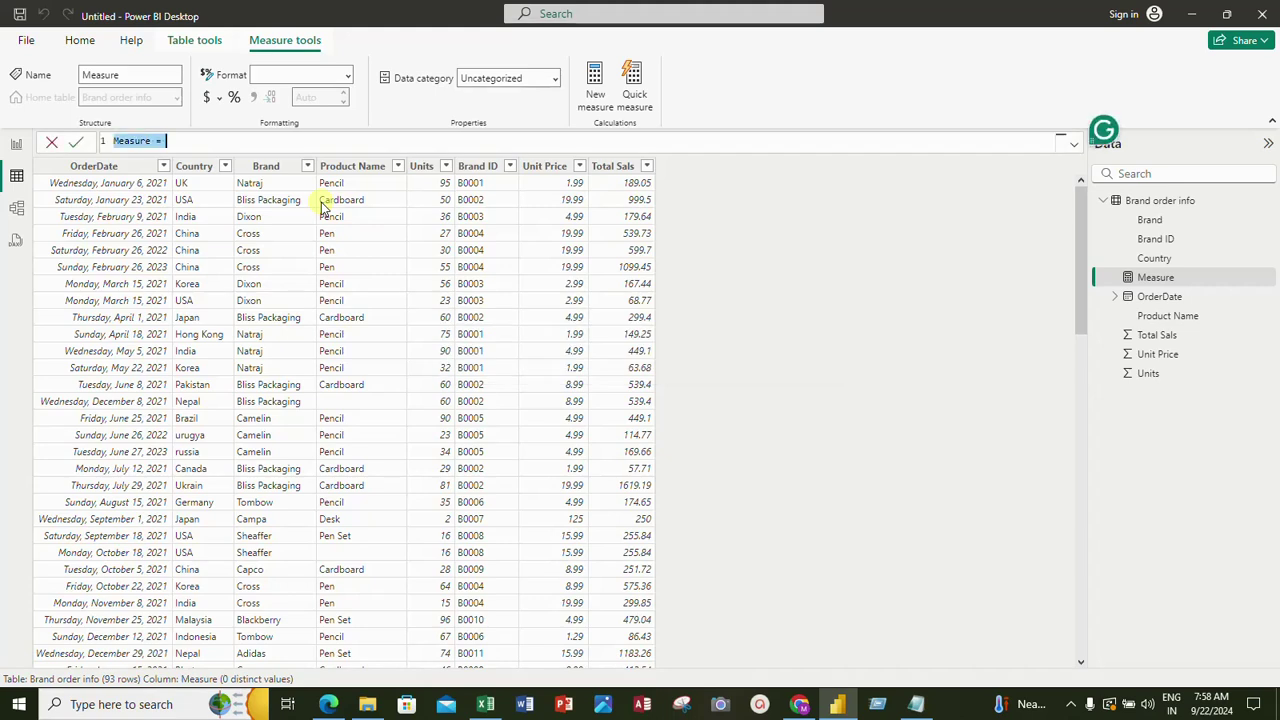
pyautogui.write('Count')
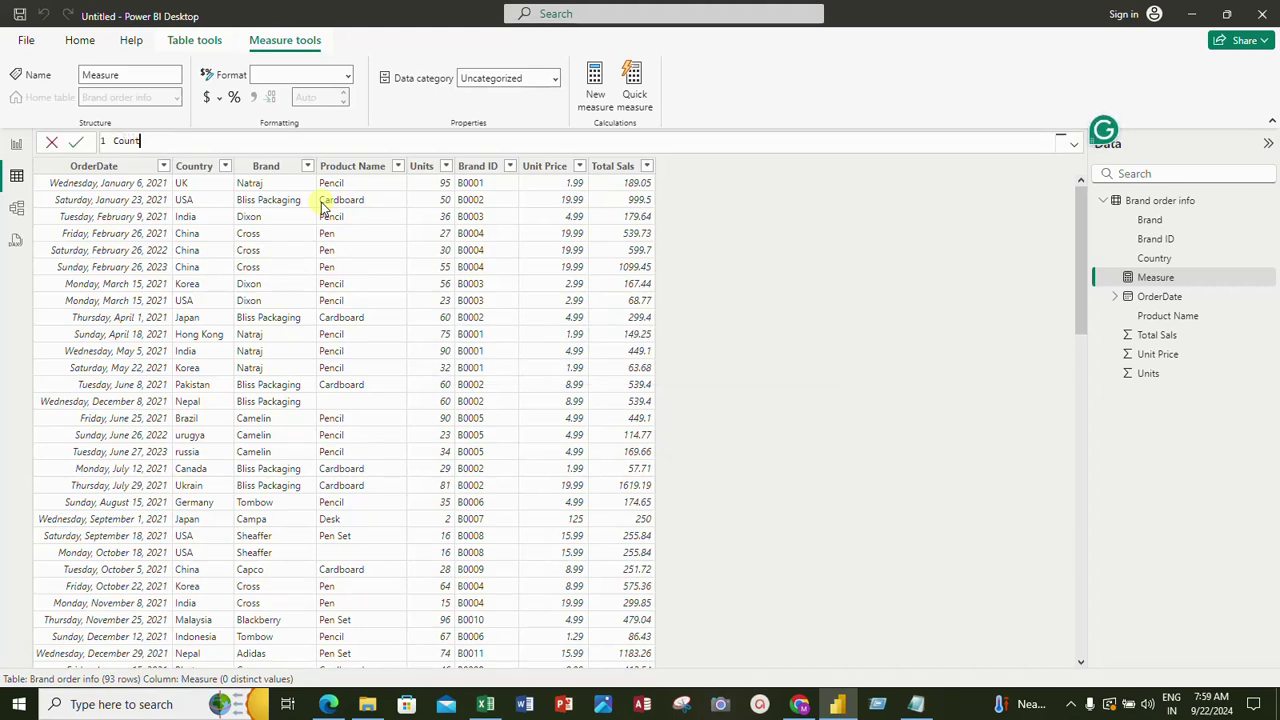
pyautogui.write('rows')
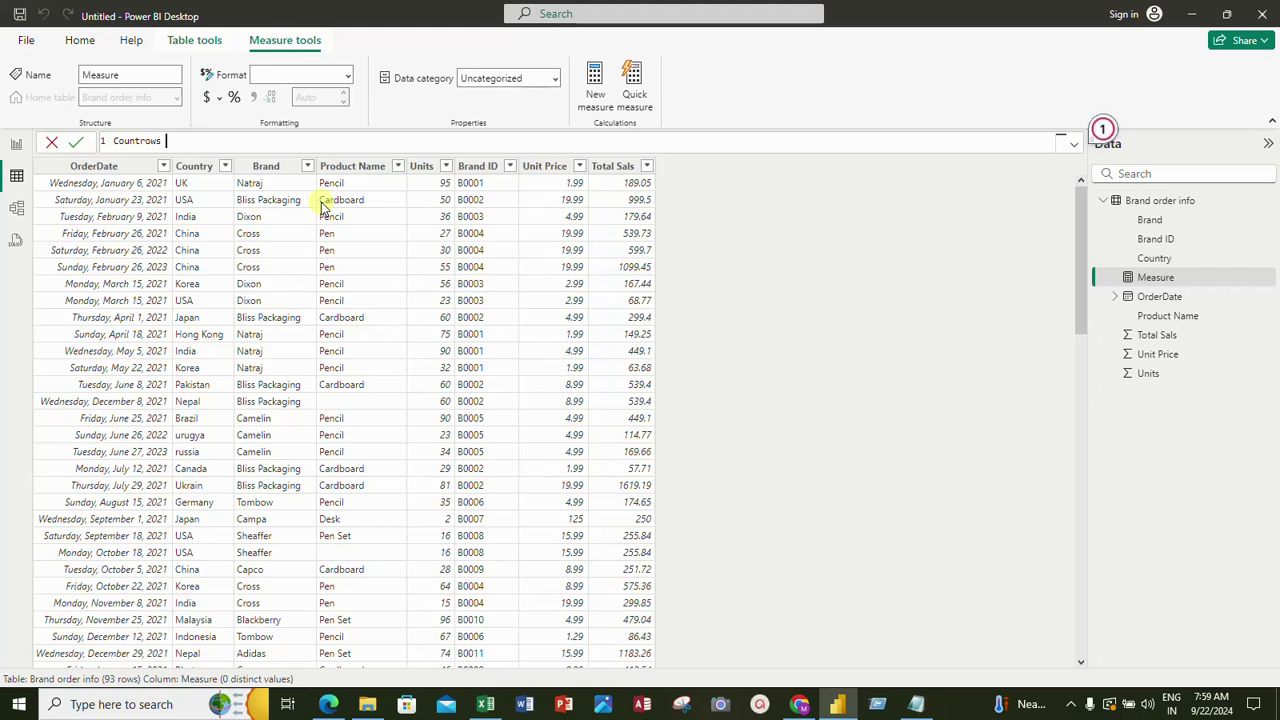
# Define the Countrows measure as COUNTROWS('Brand order info') and commit it
pyautogui.write(' = count')
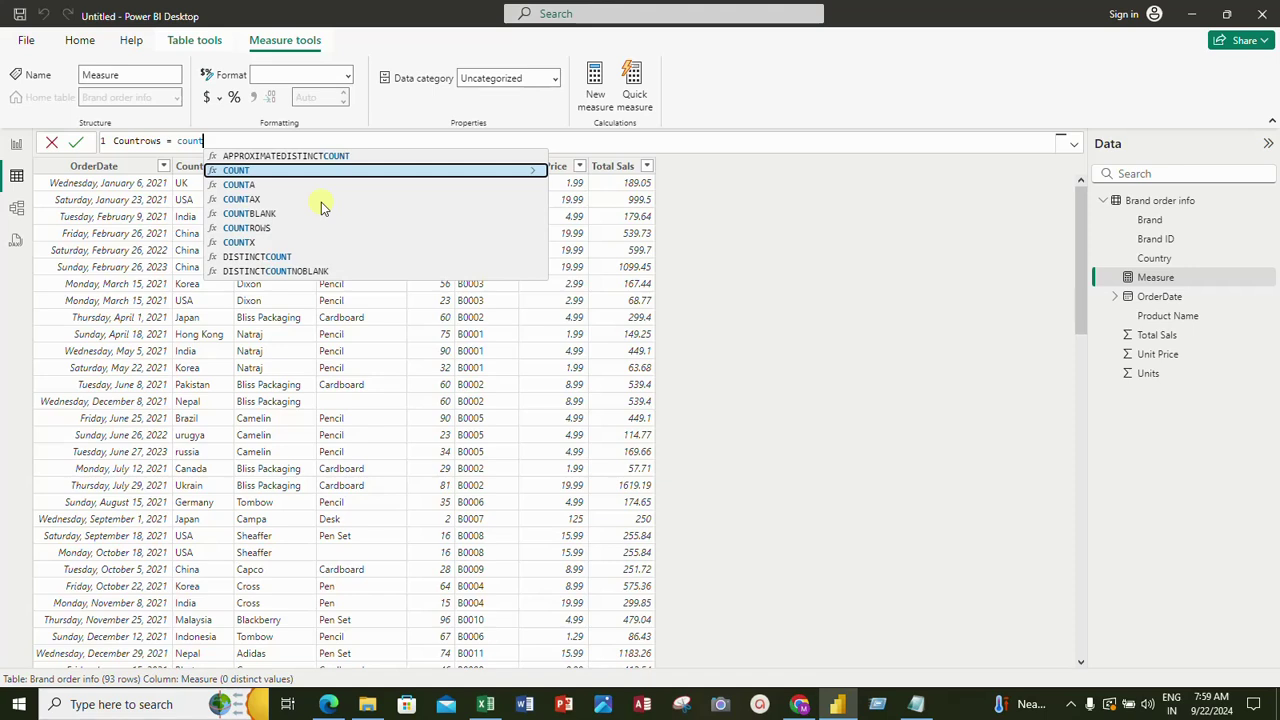
pyautogui.press('Down')
pyautogui.press('Down')
pyautogui.press('Down')
pyautogui.press('Down')
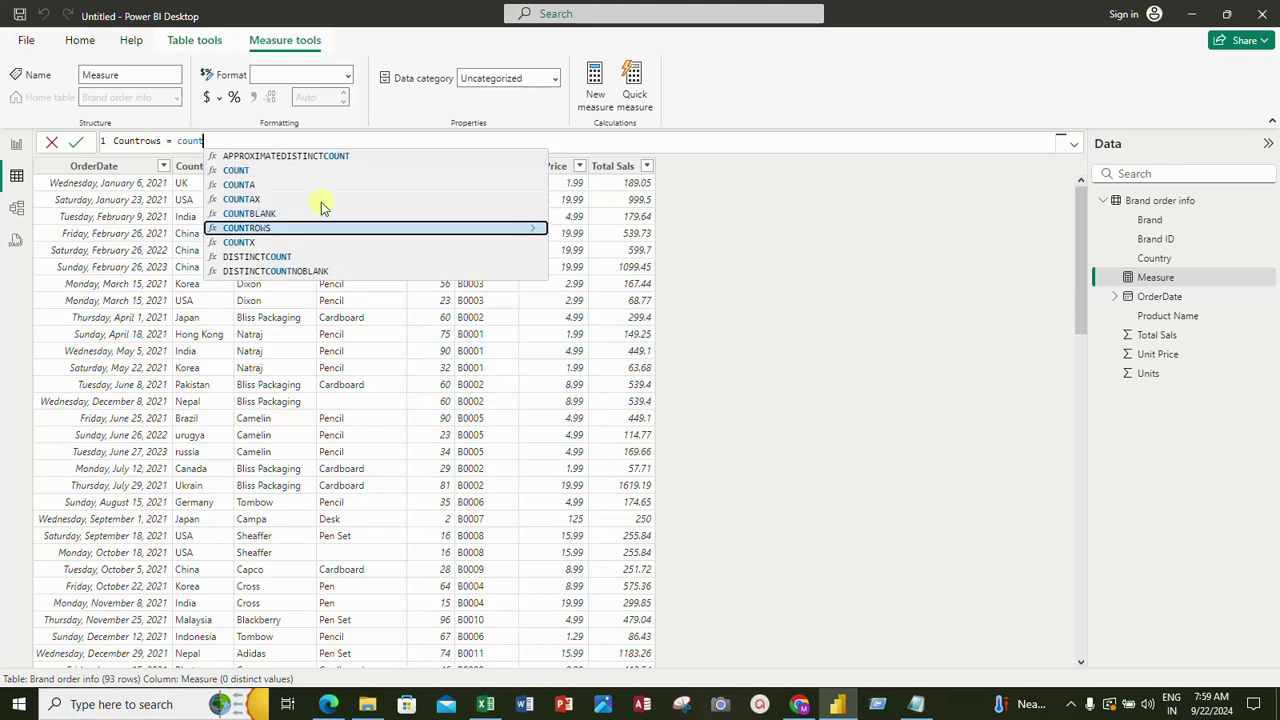
pyautogui.press('Tab')
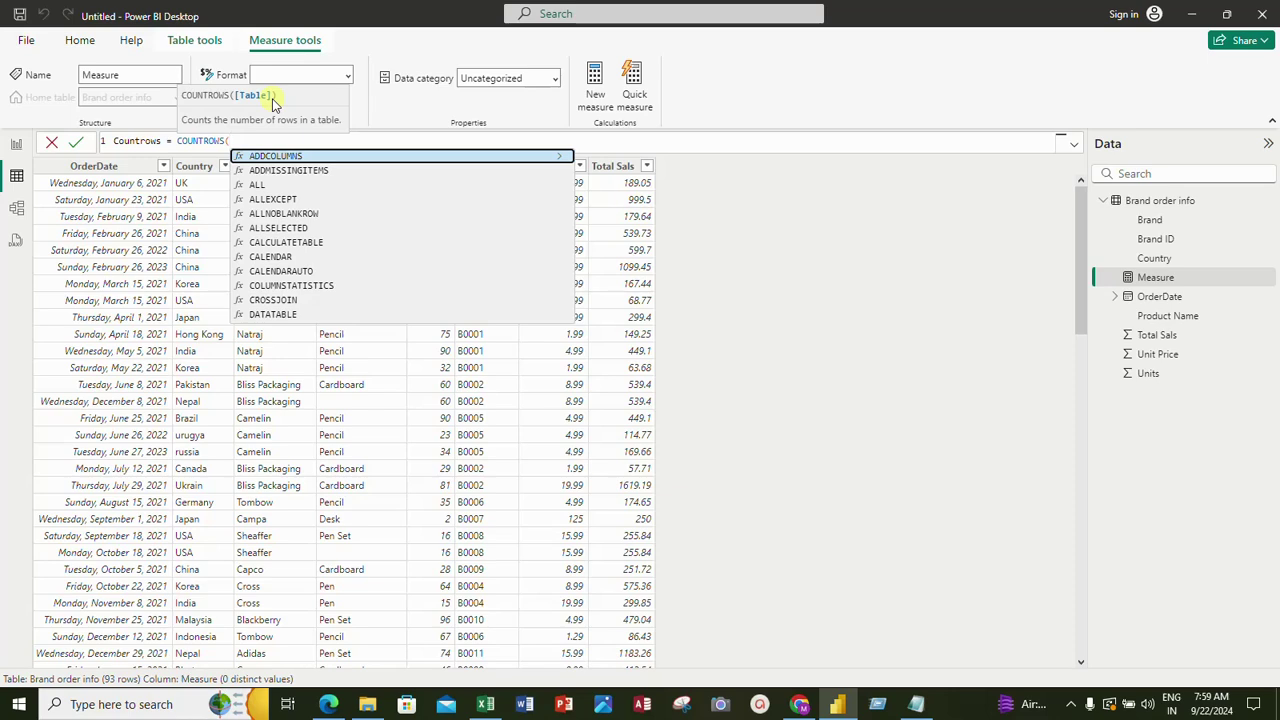
pyautogui.write('b')
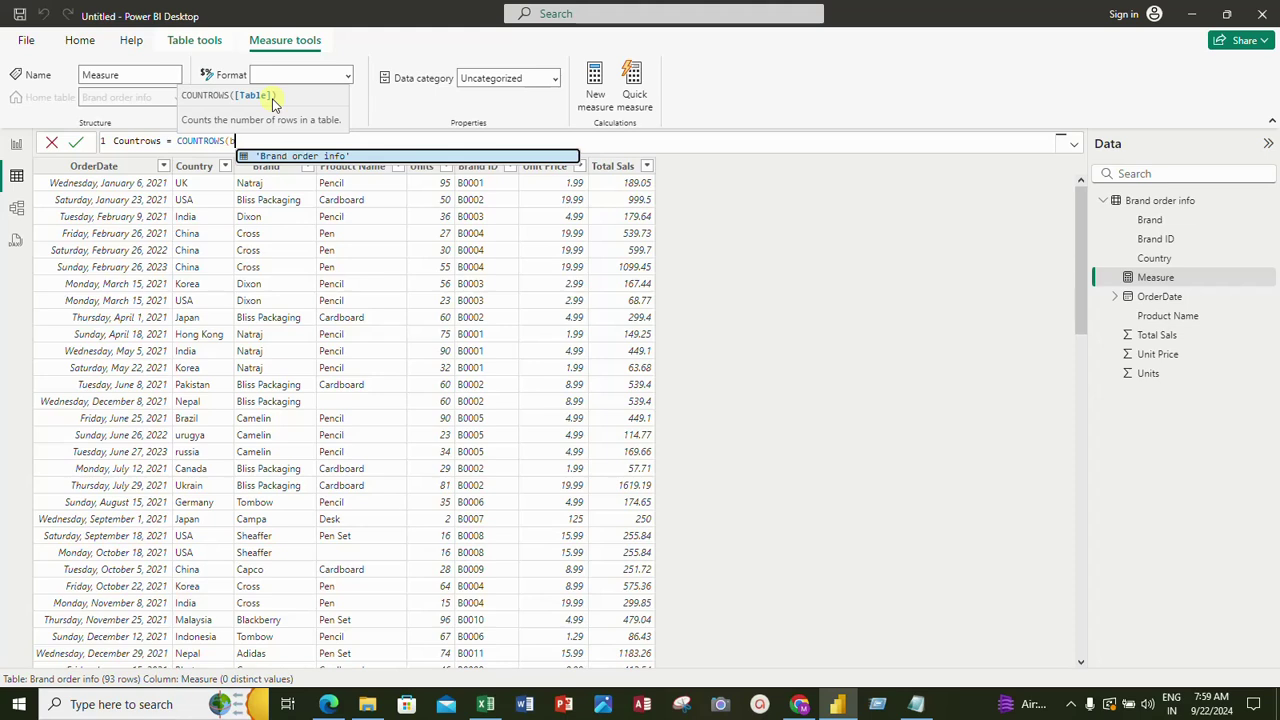
pyautogui.press('Tab')
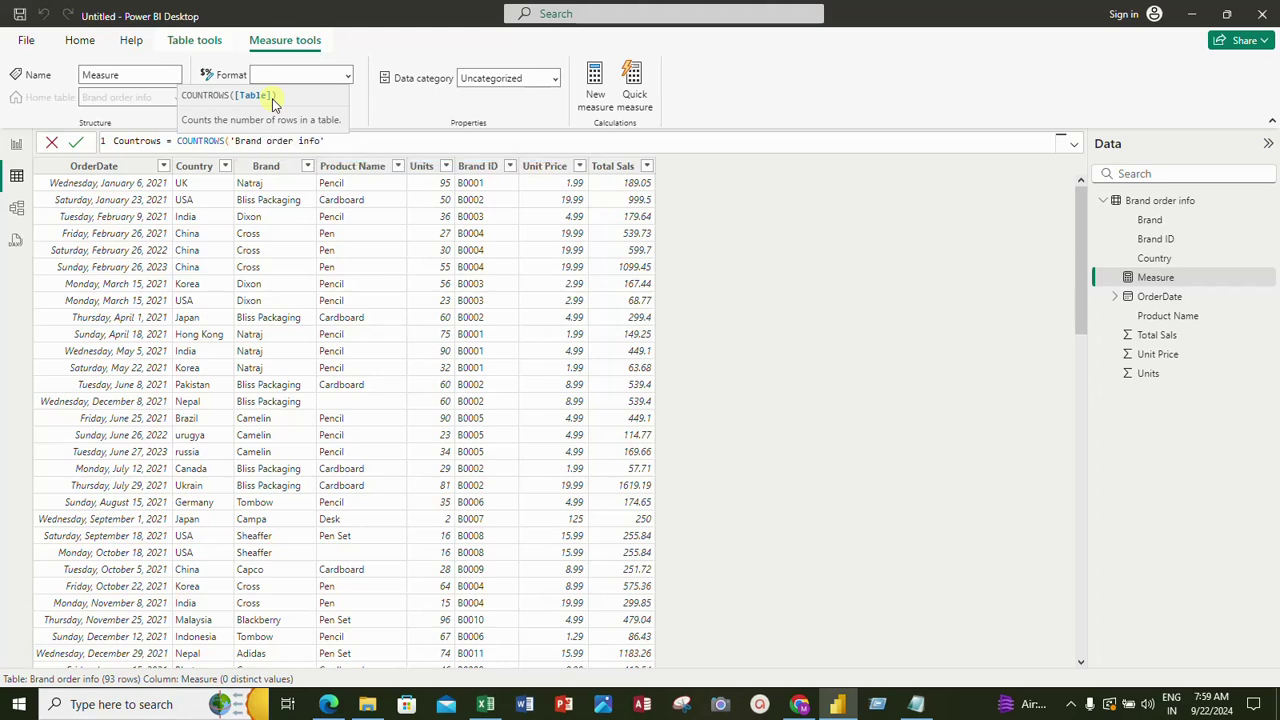
pyautogui.write(')')
pyautogui.press('Return')
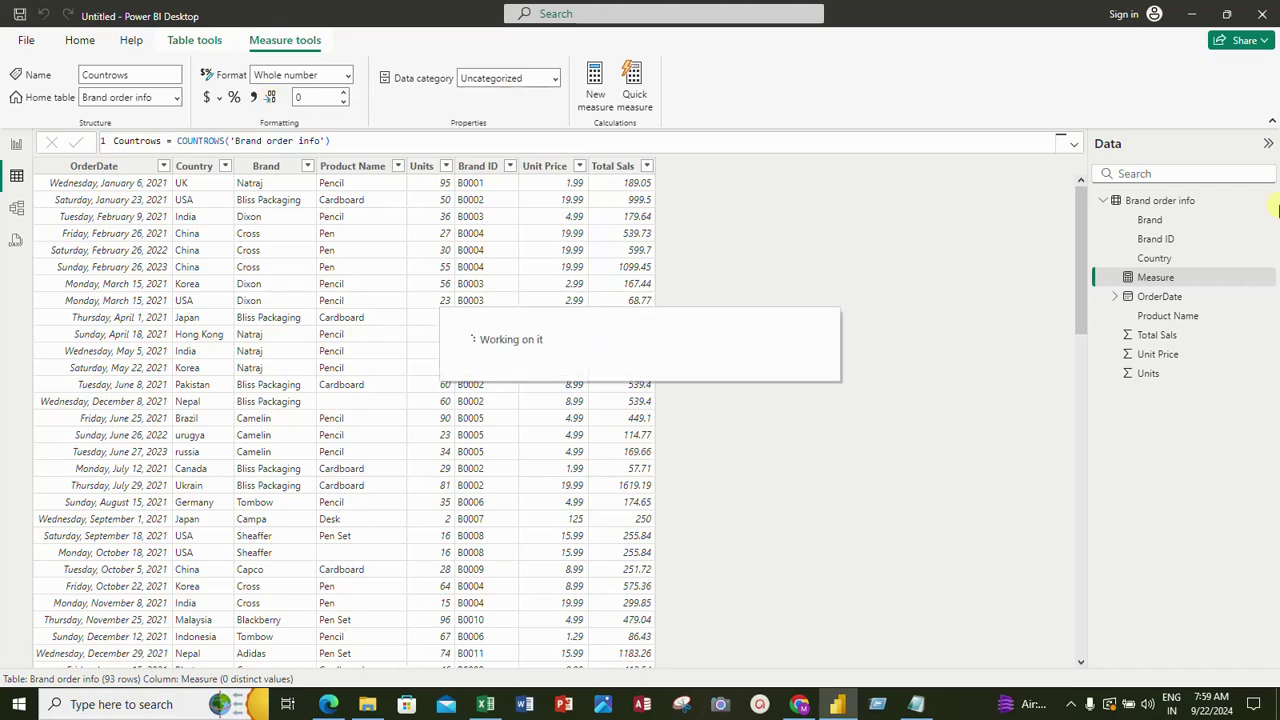
pyautogui.click(1147, 262)
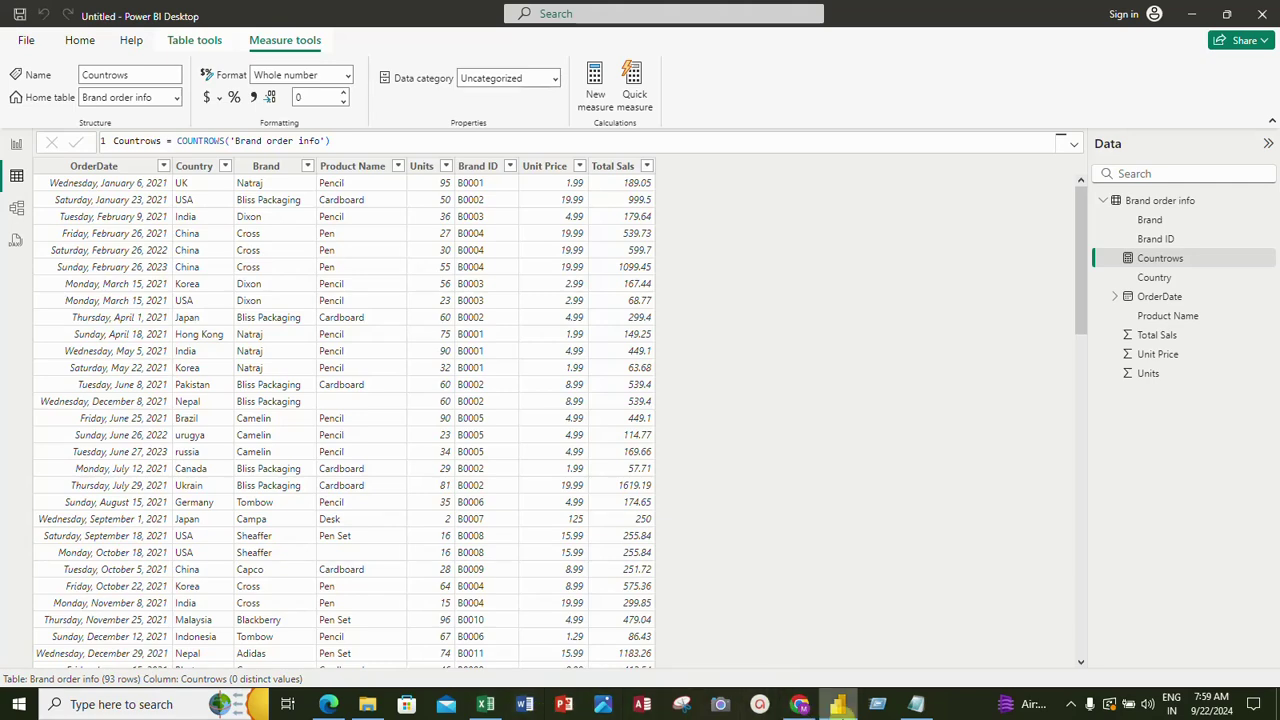
# Check the function list in Notepad, and look through the Brand order info rows for blank product names
pyautogui.click(918, 707)
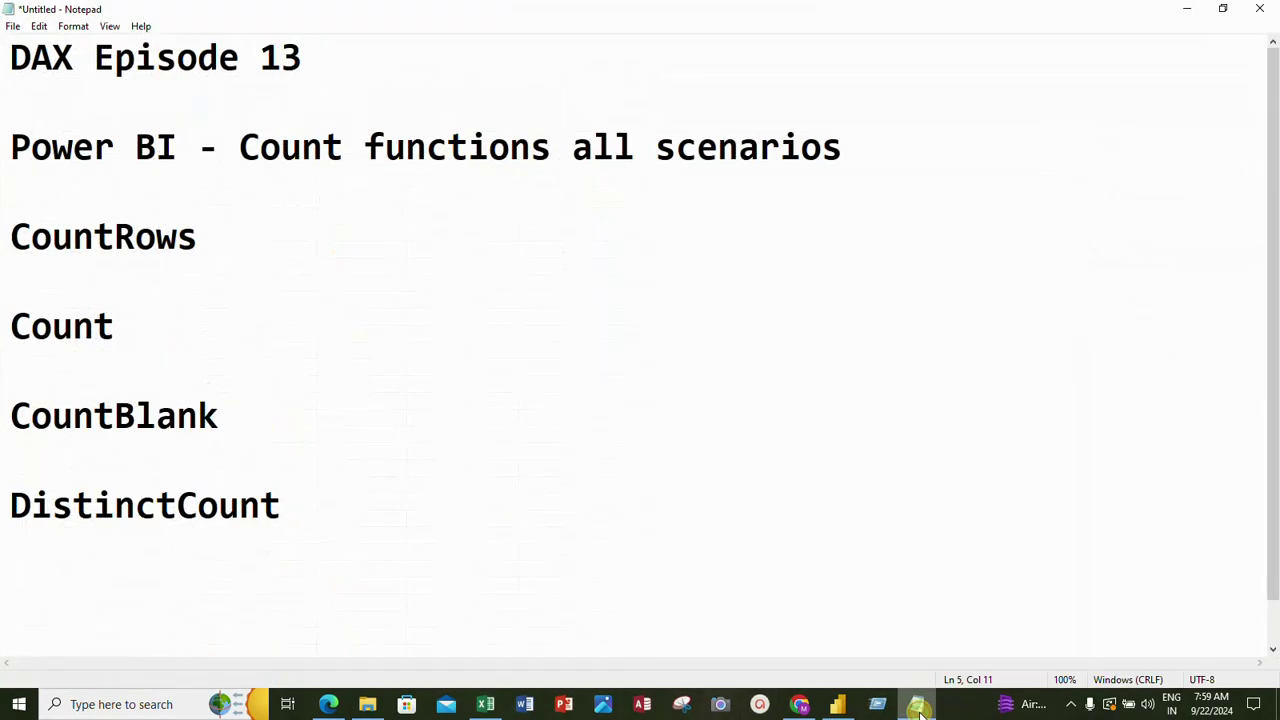
pyautogui.click(918, 707)
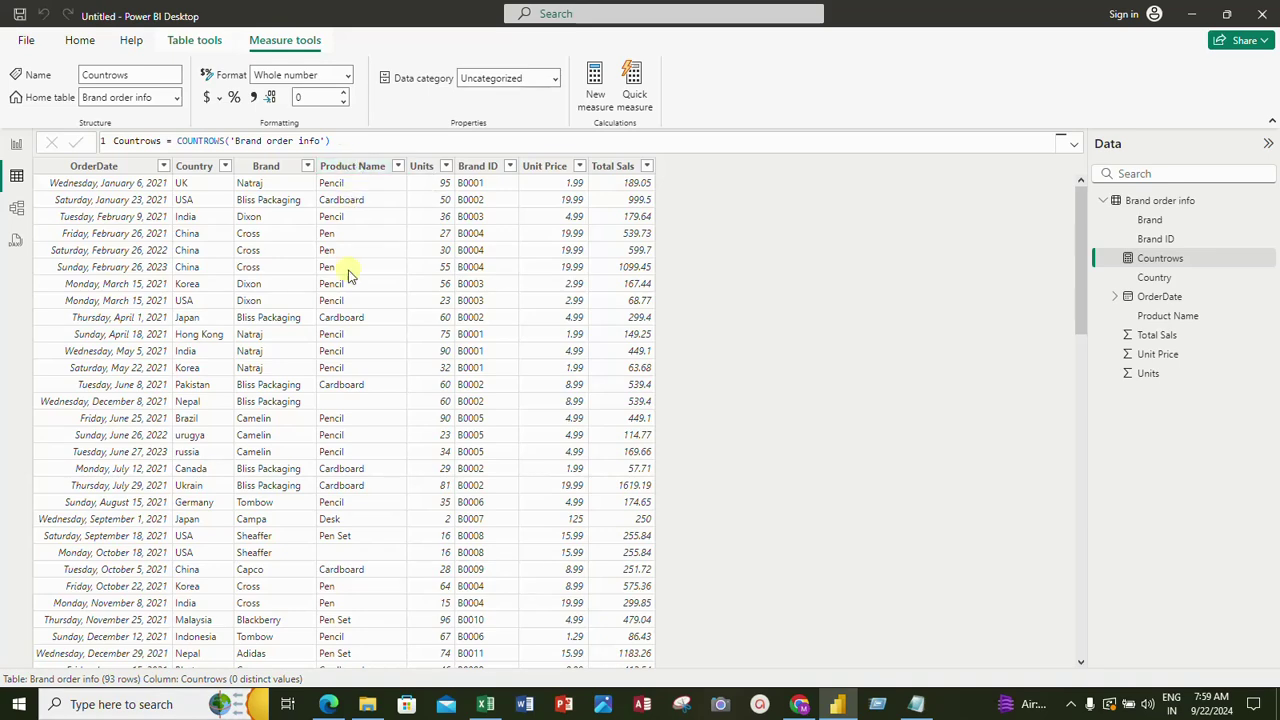
pyautogui.scroll(-5, 345, 520)
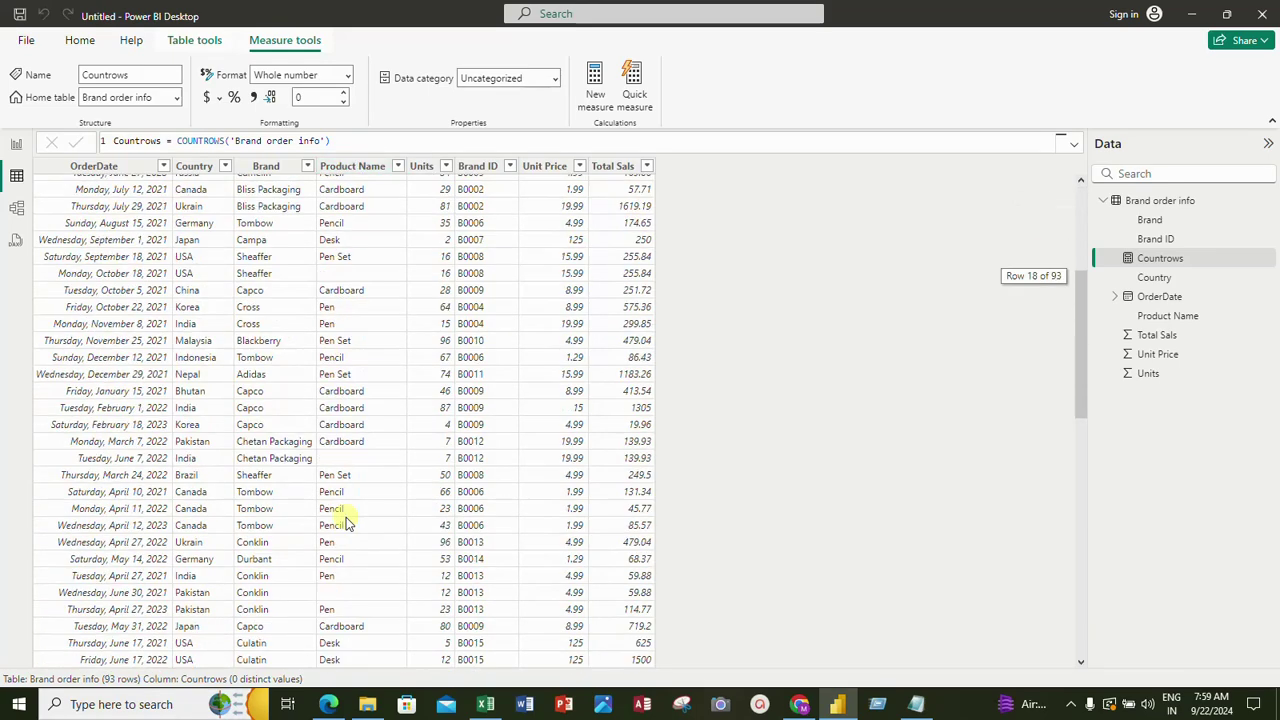
pyautogui.scroll(-6, 345, 522)
pyautogui.scroll(13, 345, 525)
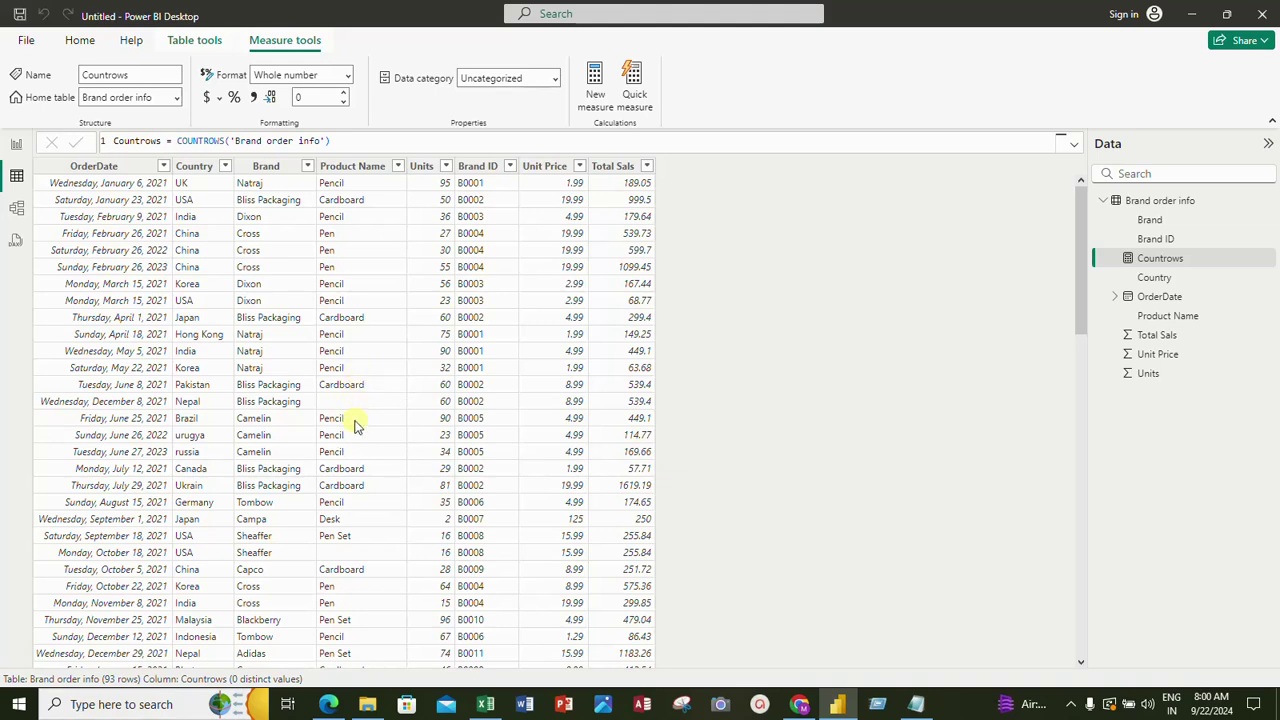
# Add another measure to the Brand order info table and name it Countrecords skip blank
pyautogui.click(205, 44)
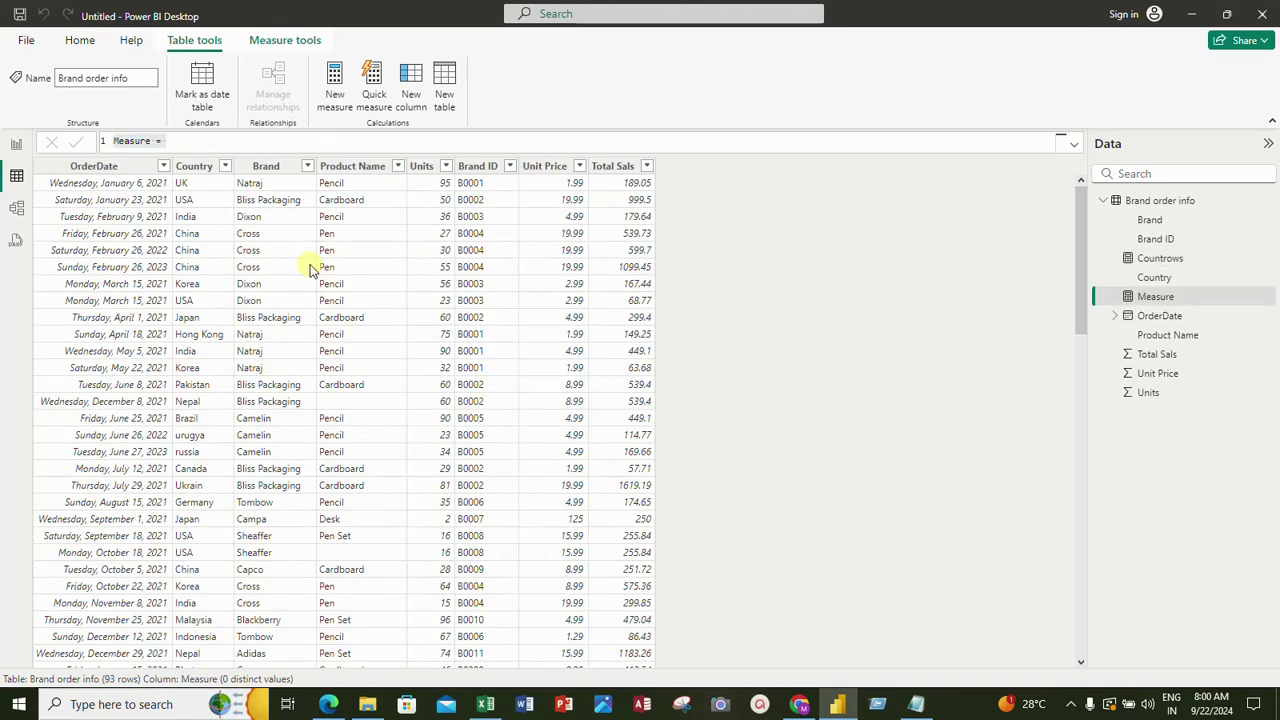
pyautogui.write('C')
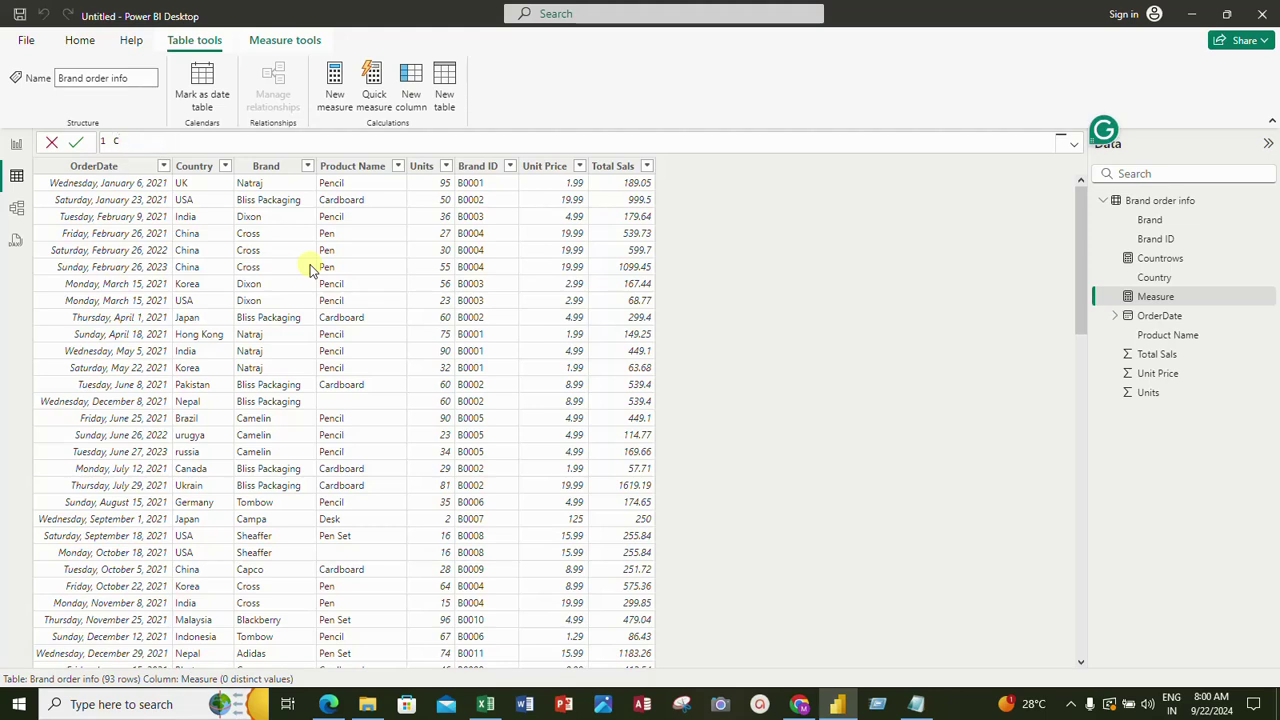
pyautogui.write('ountrec')
pyautogui.write('ords ')
pyautogui.write('withou')
pyautogui.press('BackSpace')
pyautogui.press('BackSpace')
pyautogui.press('BackSpace')
pyautogui.press('BackSpace')
pyautogui.press('BackSpace')
pyautogui.press('BackSpace')
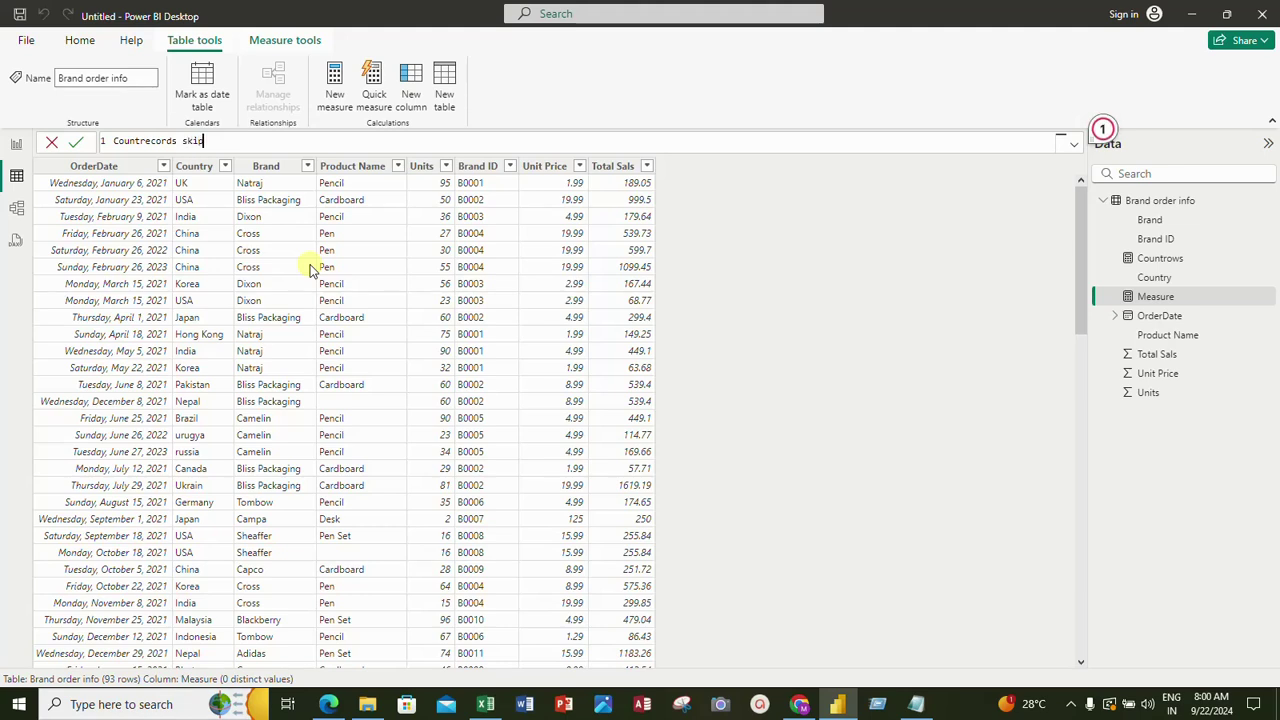
pyautogui.write('skip b')
pyautogui.write('lank =')
# Define the Countrecords skip blank measure as COUNT('Brand order info'[Product Name]) and commit it
pyautogui.write(' co')
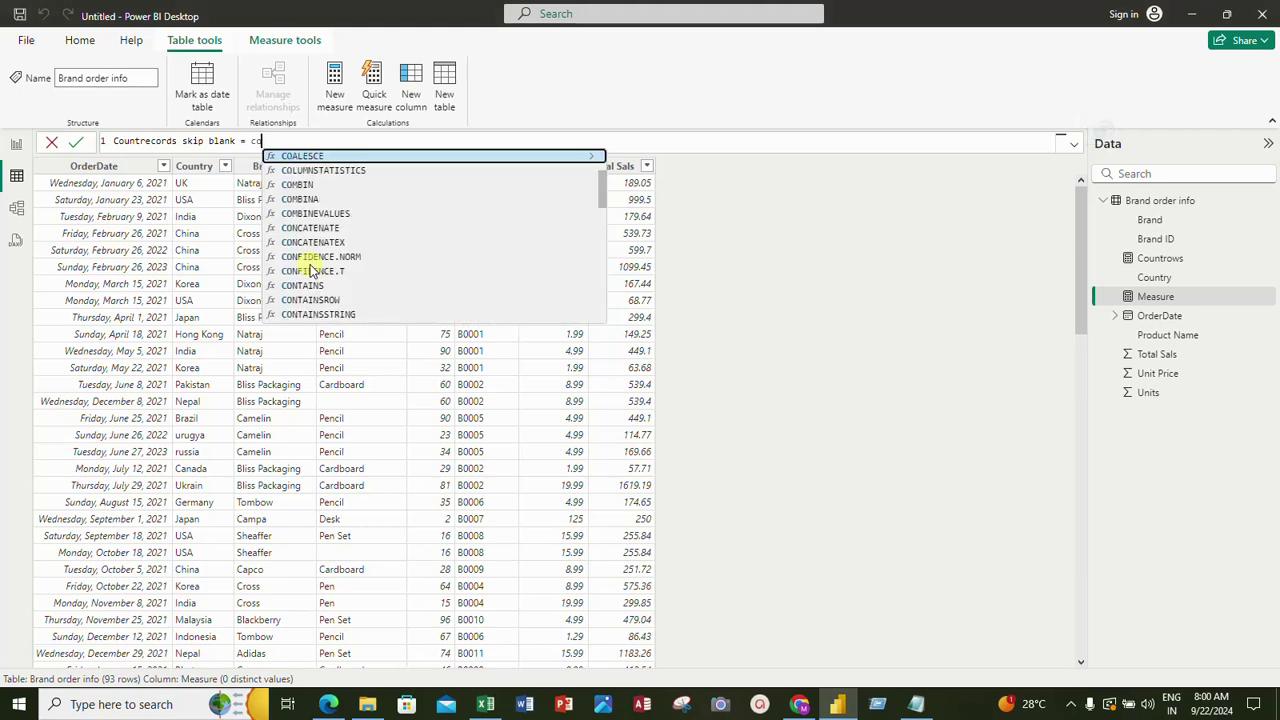
pyautogui.write('unt')
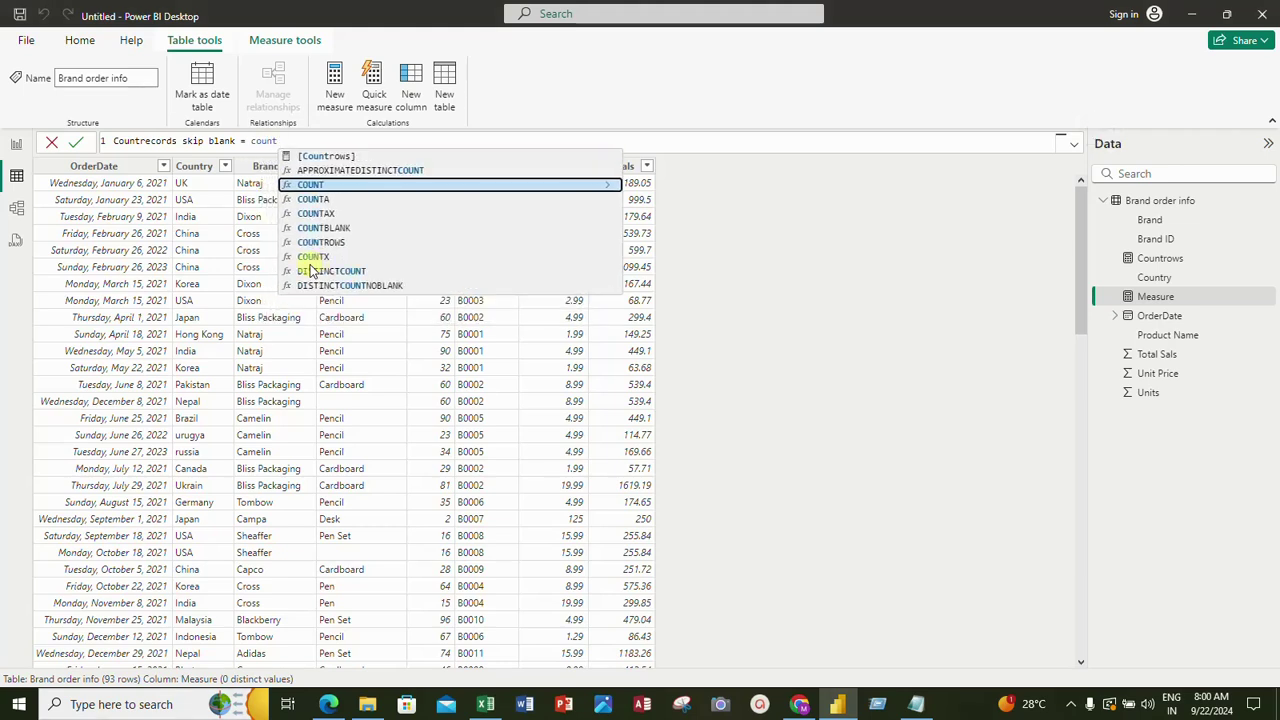
pyautogui.press('Tab')
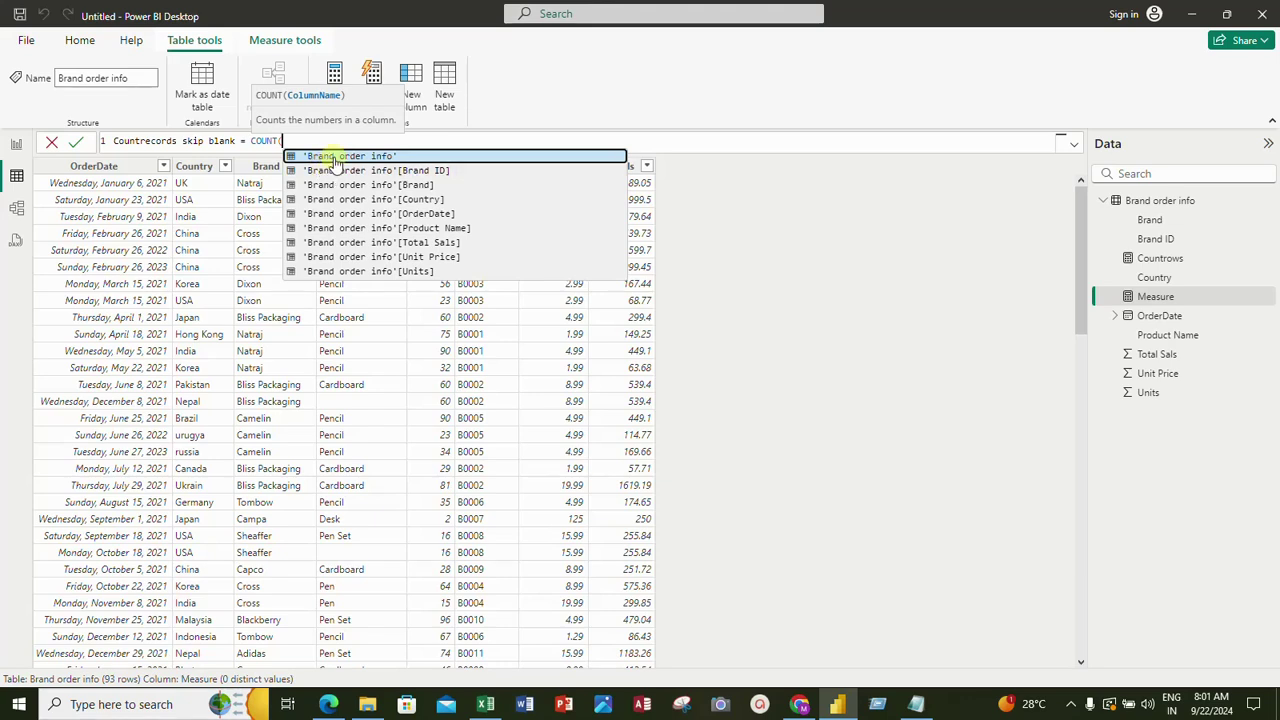
pyautogui.write('pro')
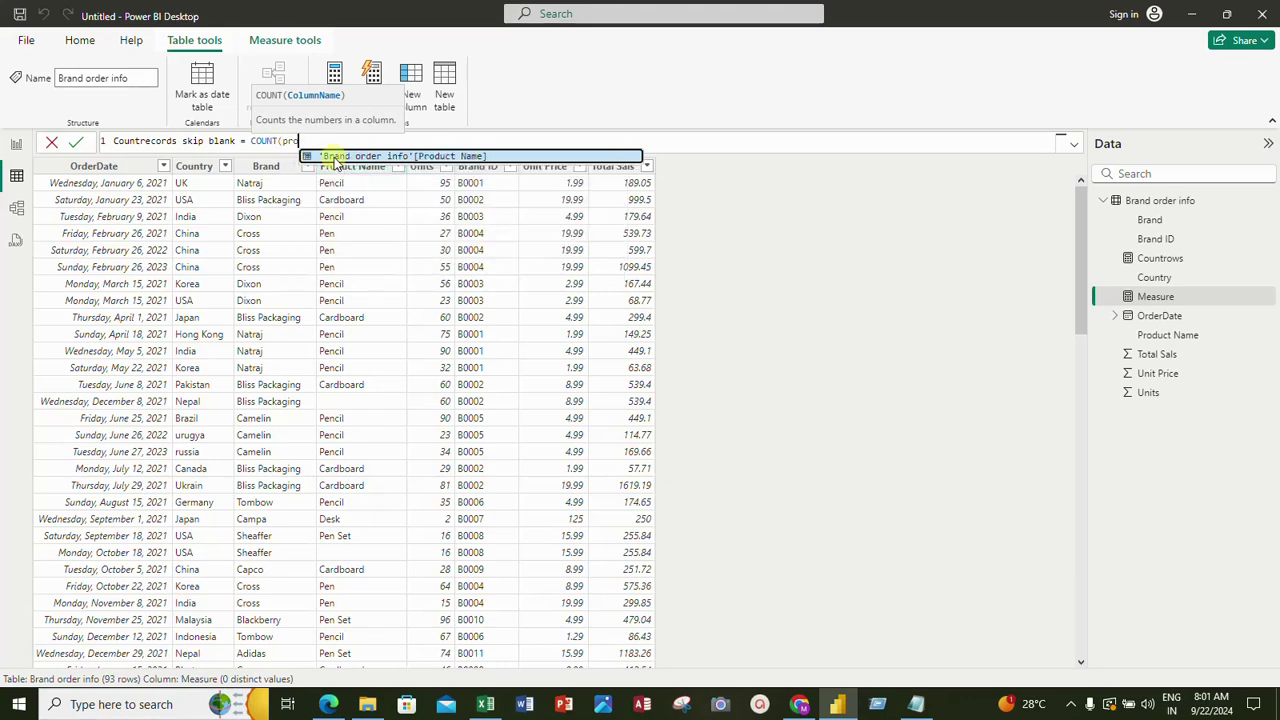
pyautogui.click(335, 158)
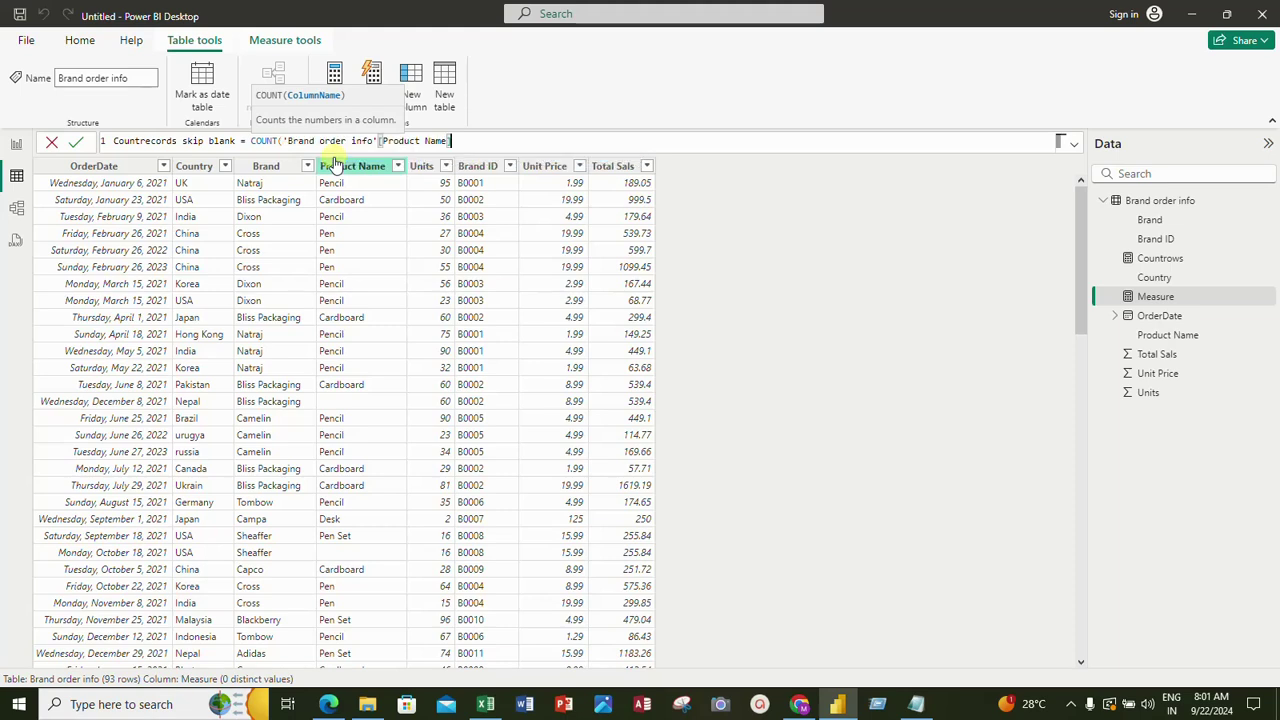
pyautogui.write(')')
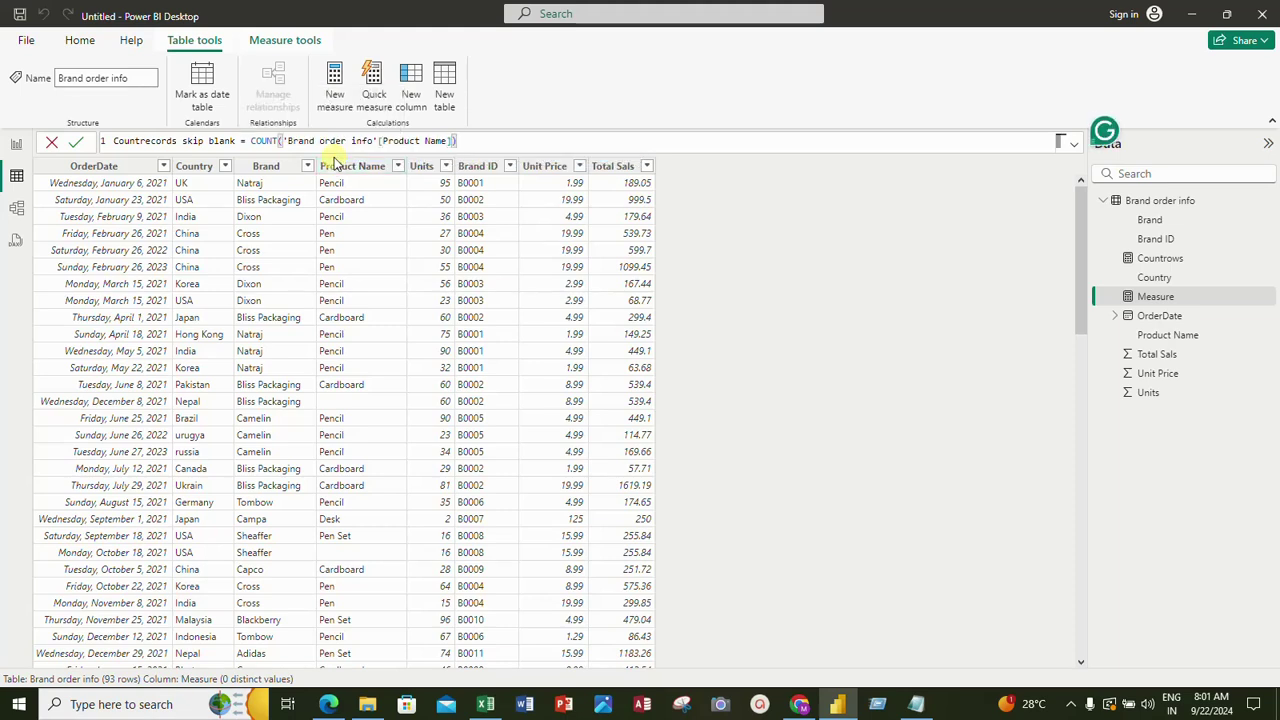
pyautogui.press('Return')
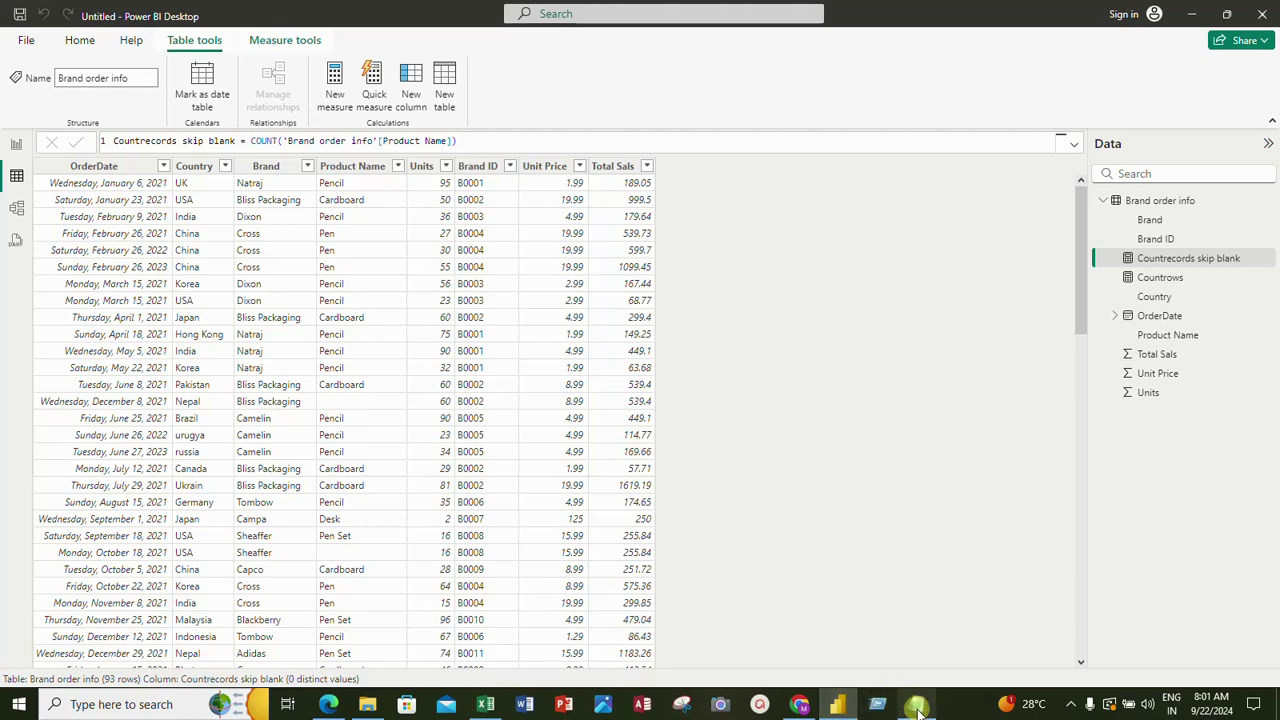
# Check the function list in Notepad, and start another measure named countblank in the Brand order info table
pyautogui.click(916, 706)
pyautogui.click(916, 706)
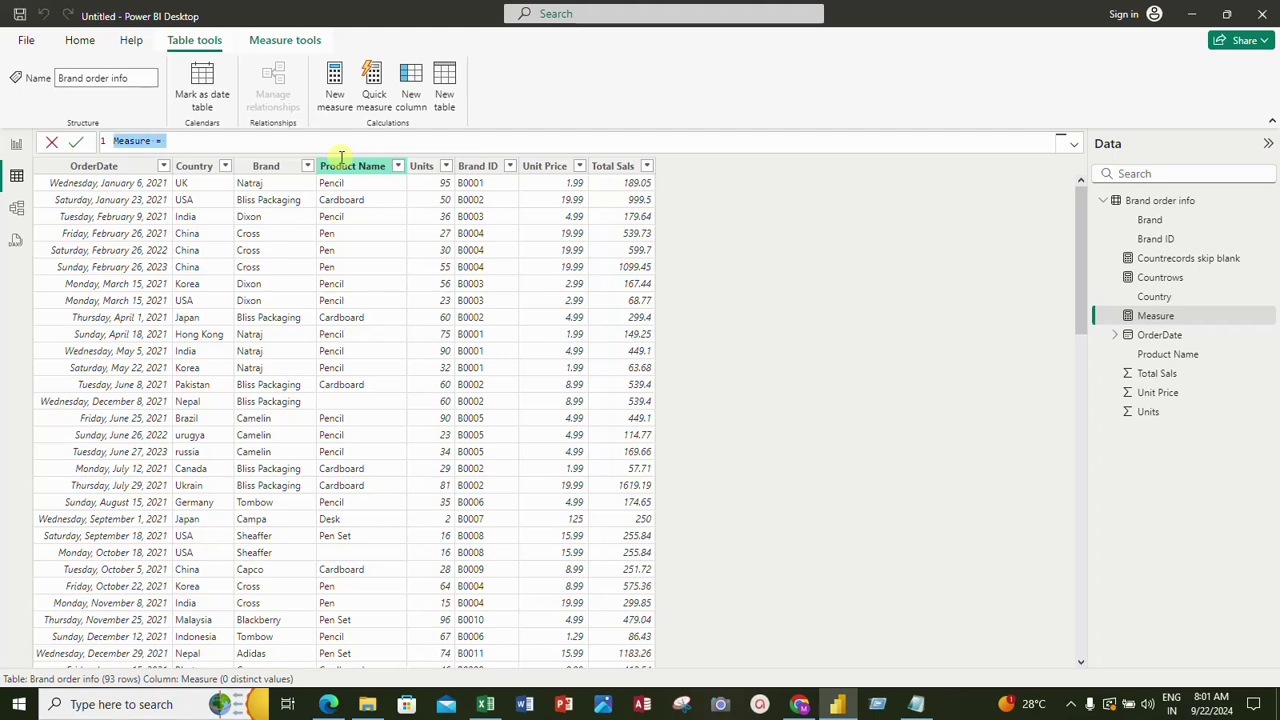
pyautogui.hotkey('ctrl', 'a')
pyautogui.write('count')
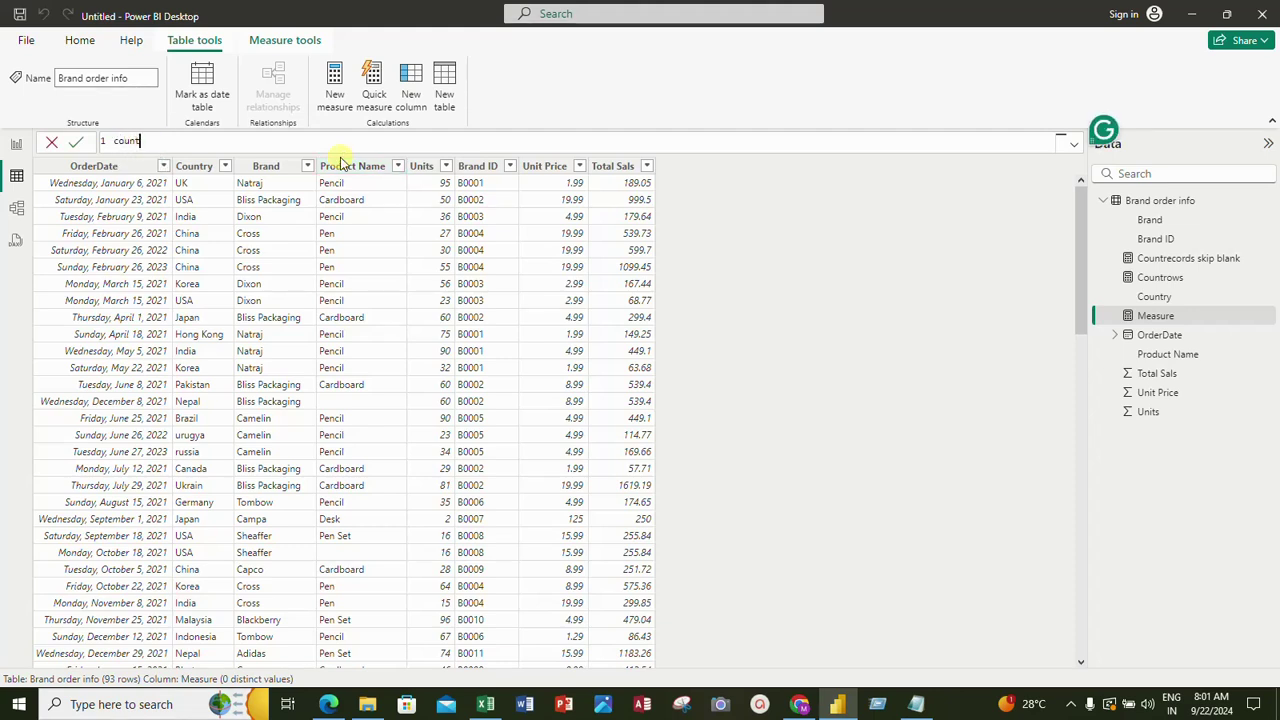
pyautogui.write('blank = count')
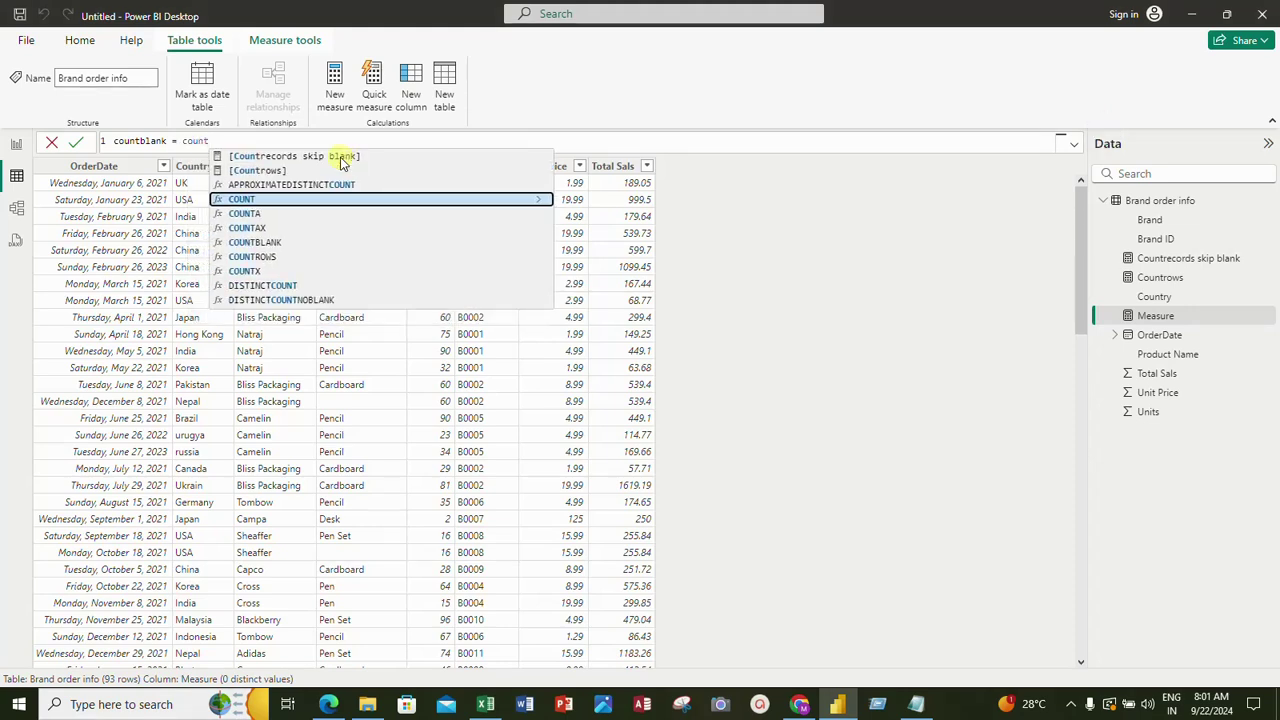
# Define the countblank measure as COUNTBLANK('Brand order info'[Product Name]) and commit it
pyautogui.press('Down')
pyautogui.press('Down')
pyautogui.press('Down')
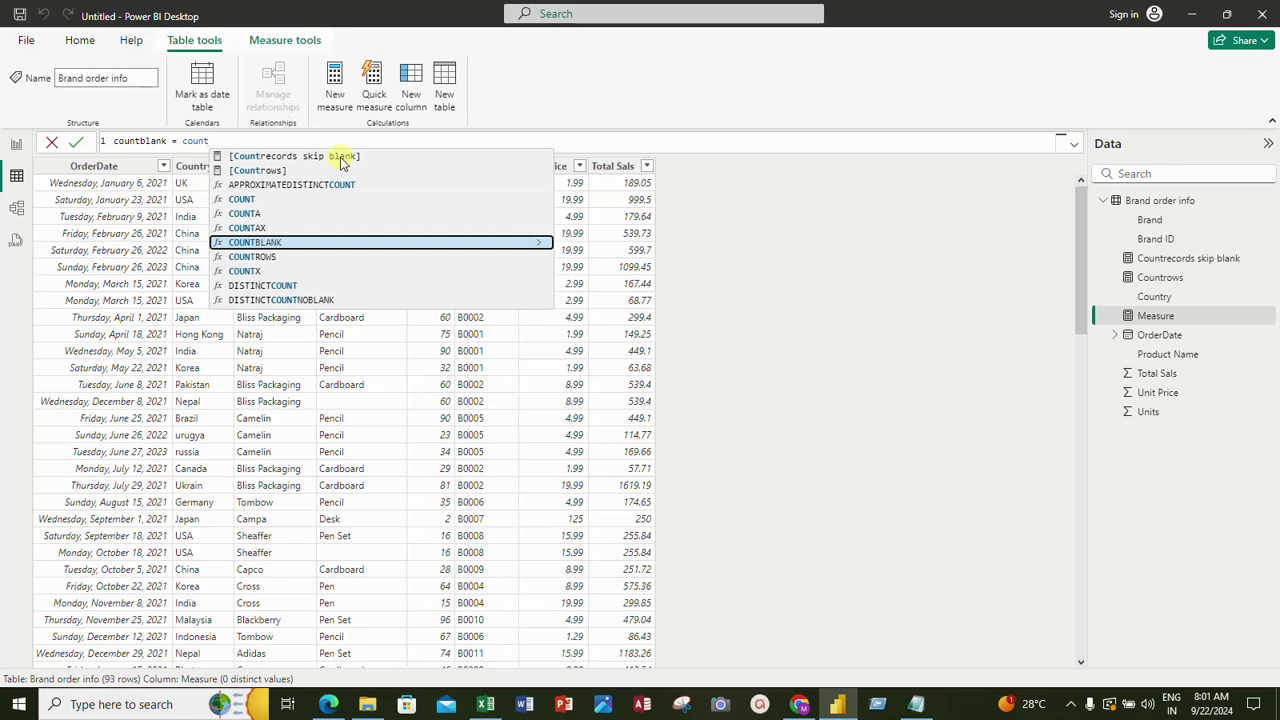
pyautogui.press('Tab')
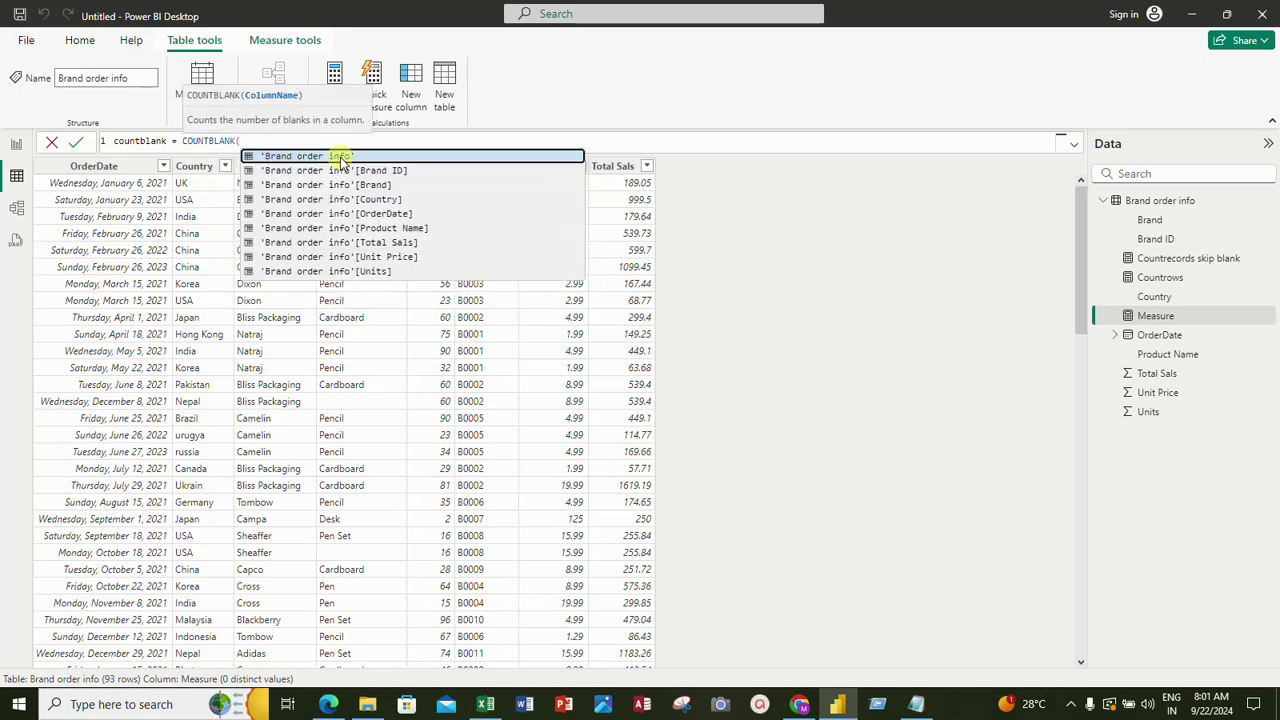
pyautogui.write('product')
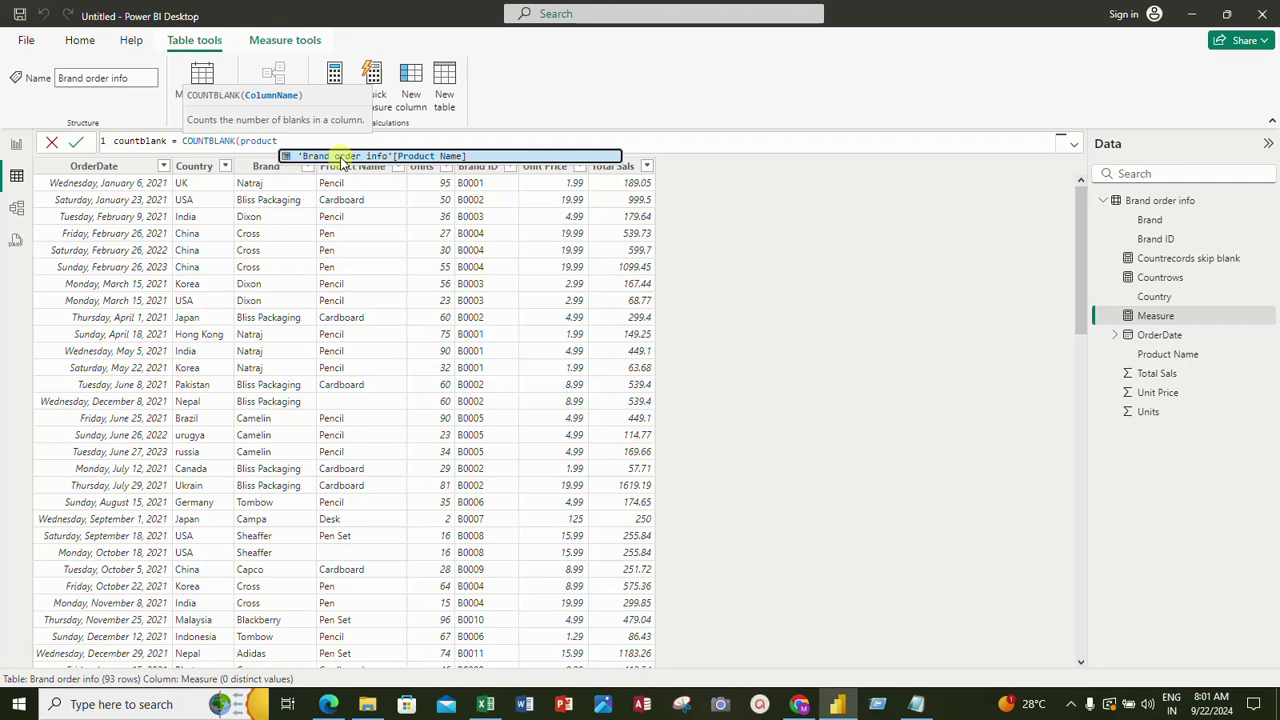
pyautogui.press('Tab')
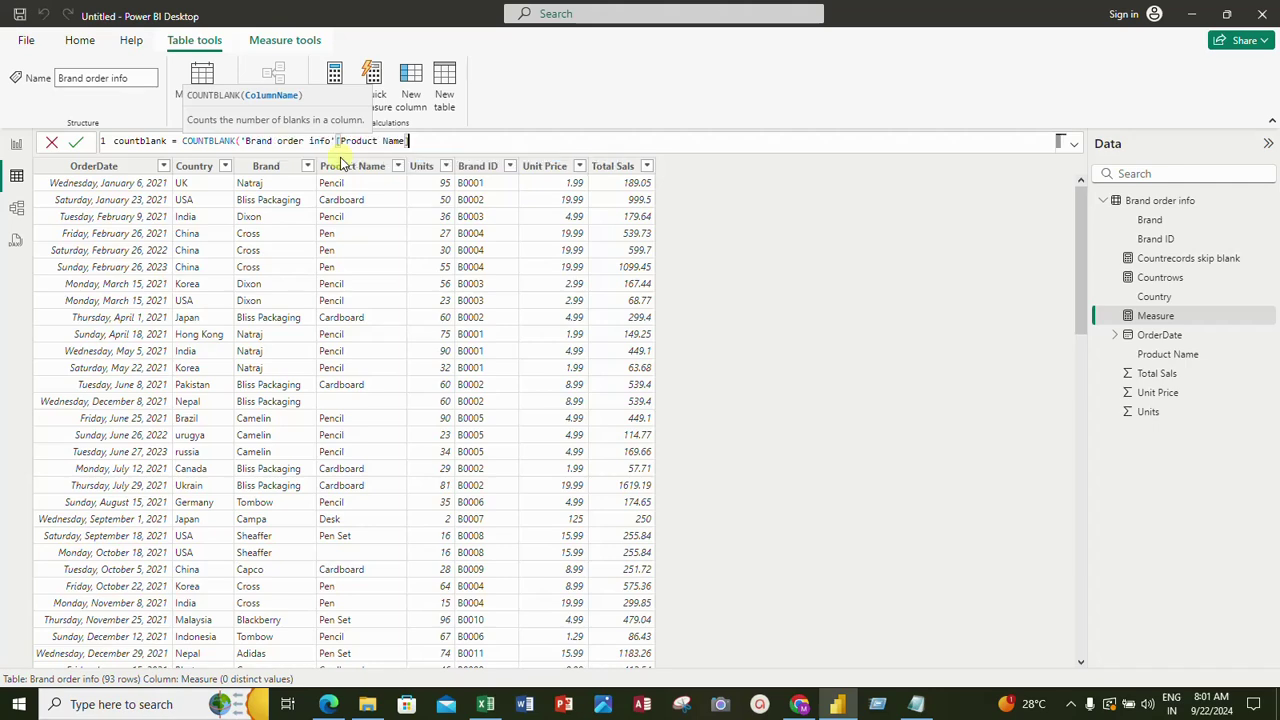
pyautogui.write(')')
pyautogui.press('Return')
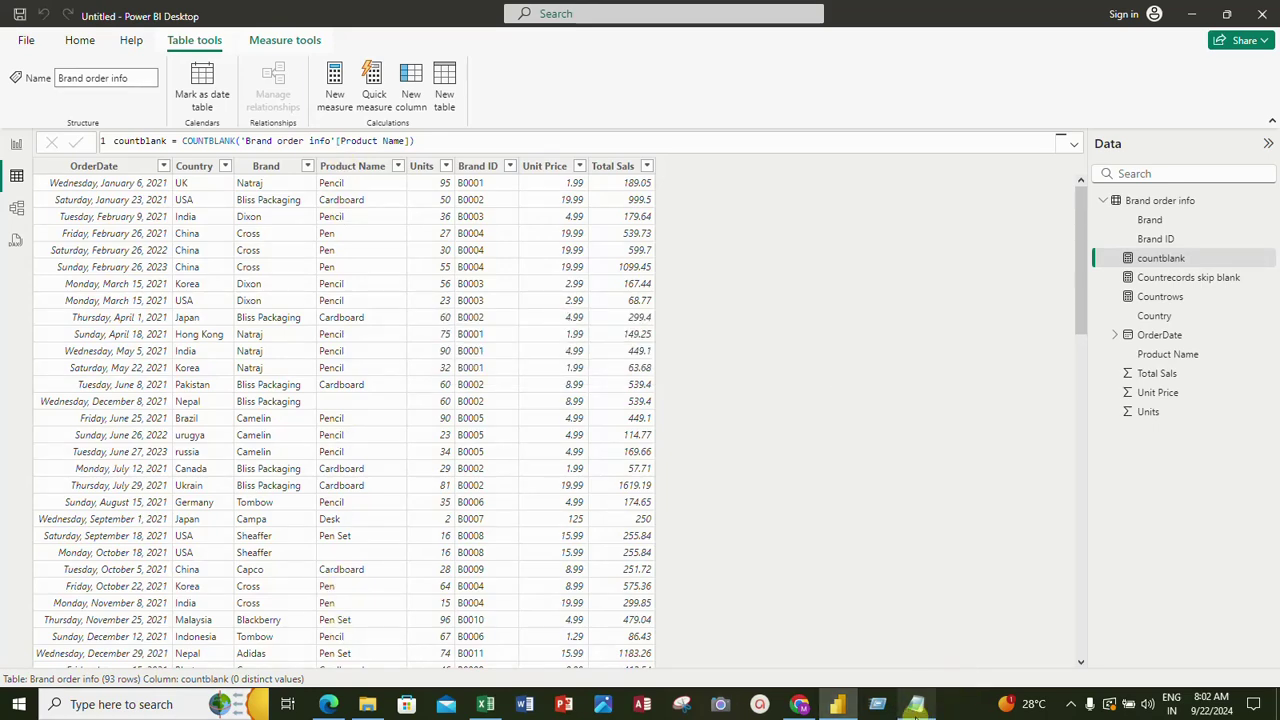
# Recheck the function list in Notepad, and add a measure named distinctcount to the Brand order info table
pyautogui.click(916, 708)
pyautogui.click(916, 708)
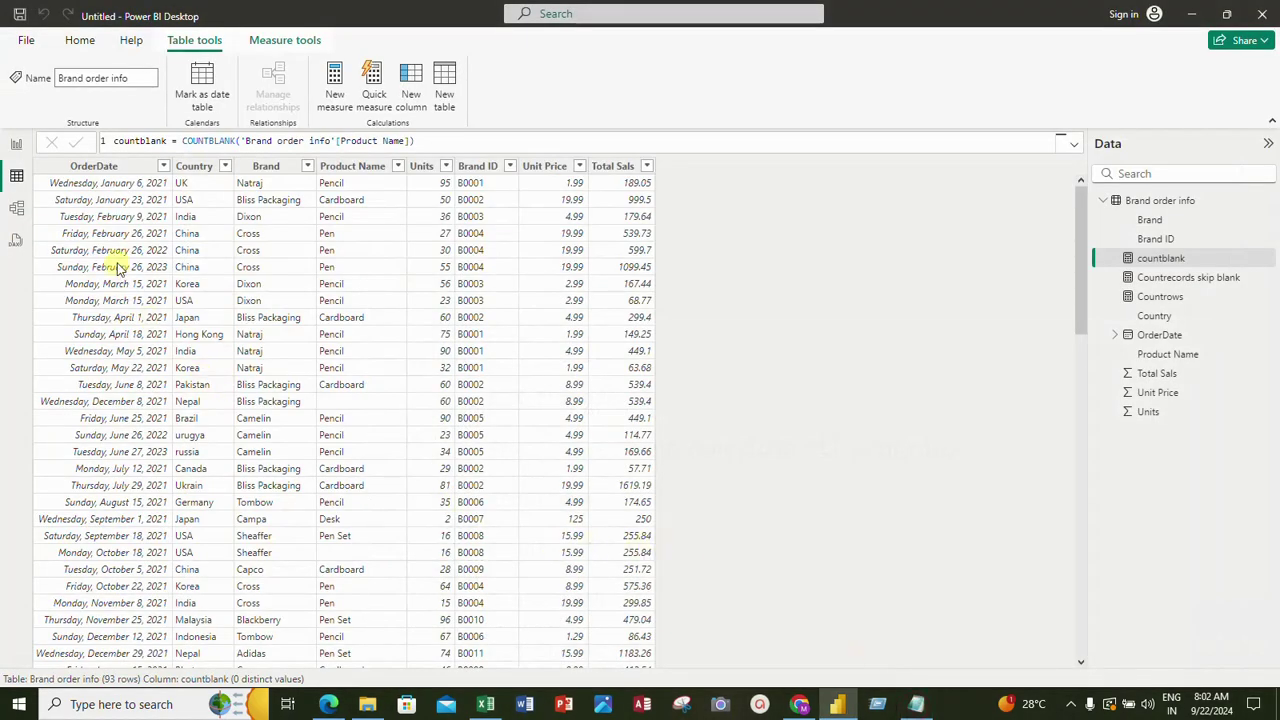
pyautogui.click(335, 92)
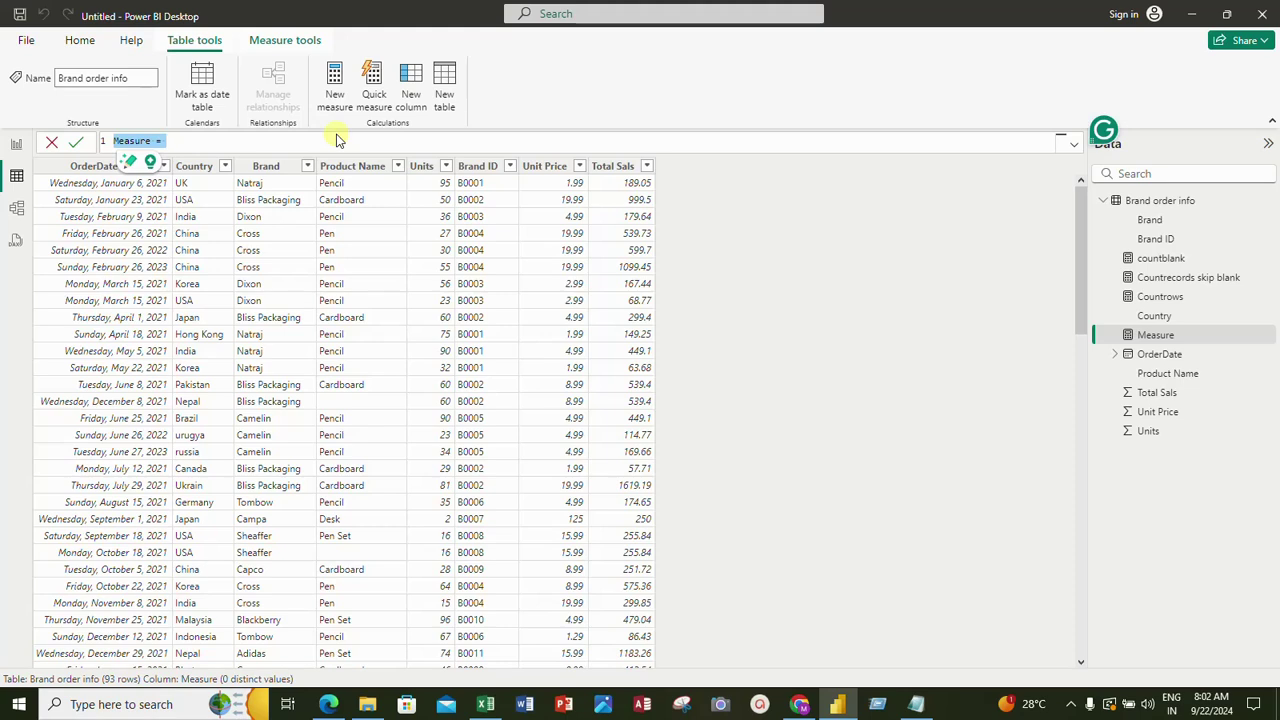
pyautogui.write('dist')
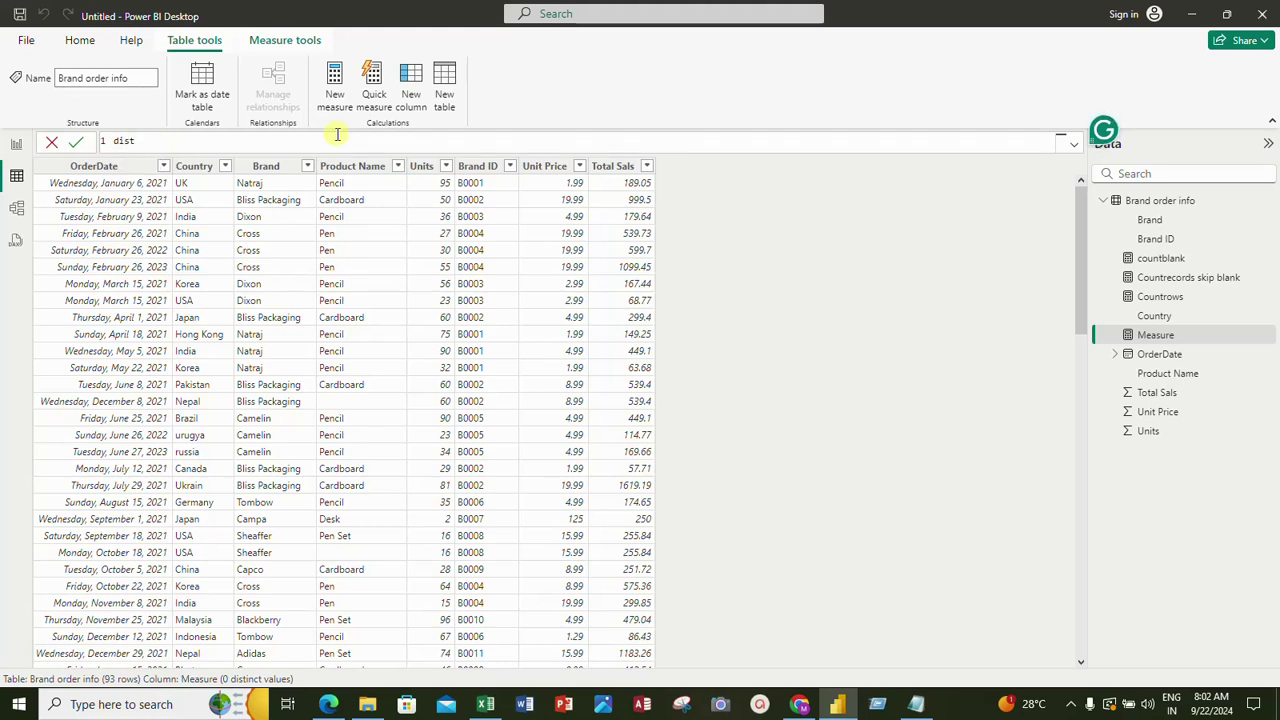
pyautogui.write('inctcount ')
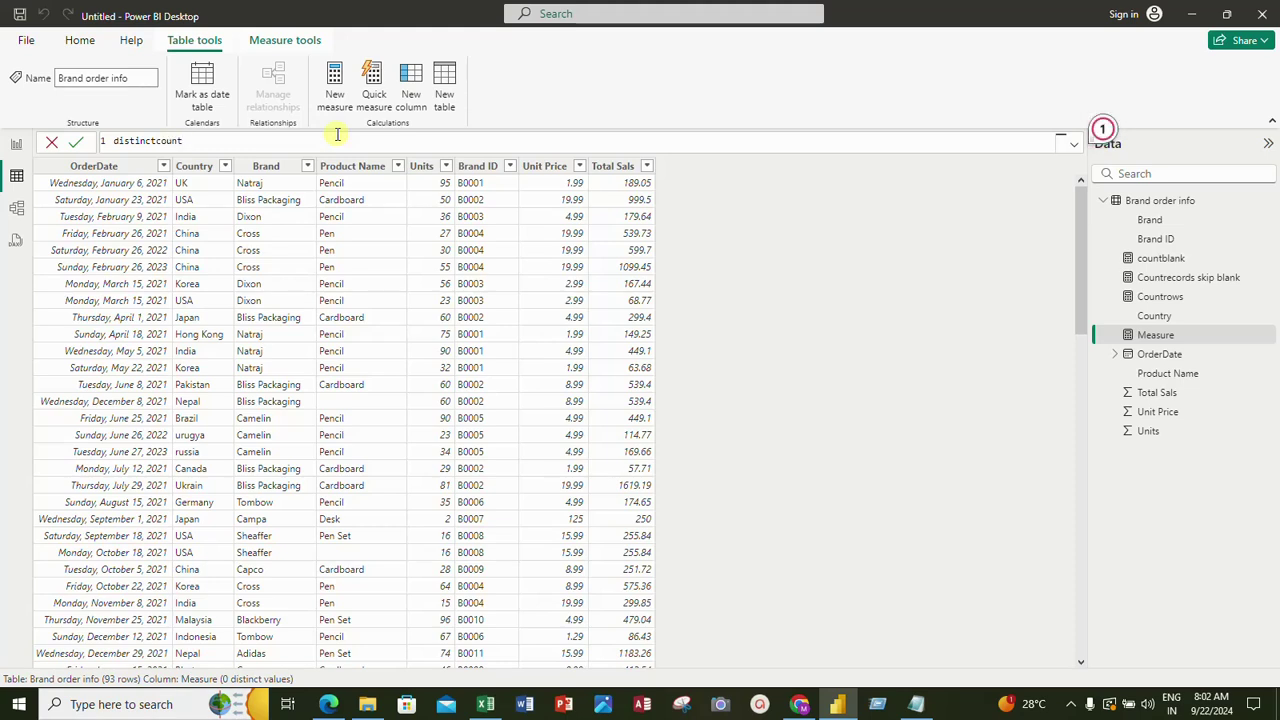
# Define the distinctcount measure as DISTINCTCOUNT('Brand order info'[Product Name]) and commit it
pyautogui.write('= dist')
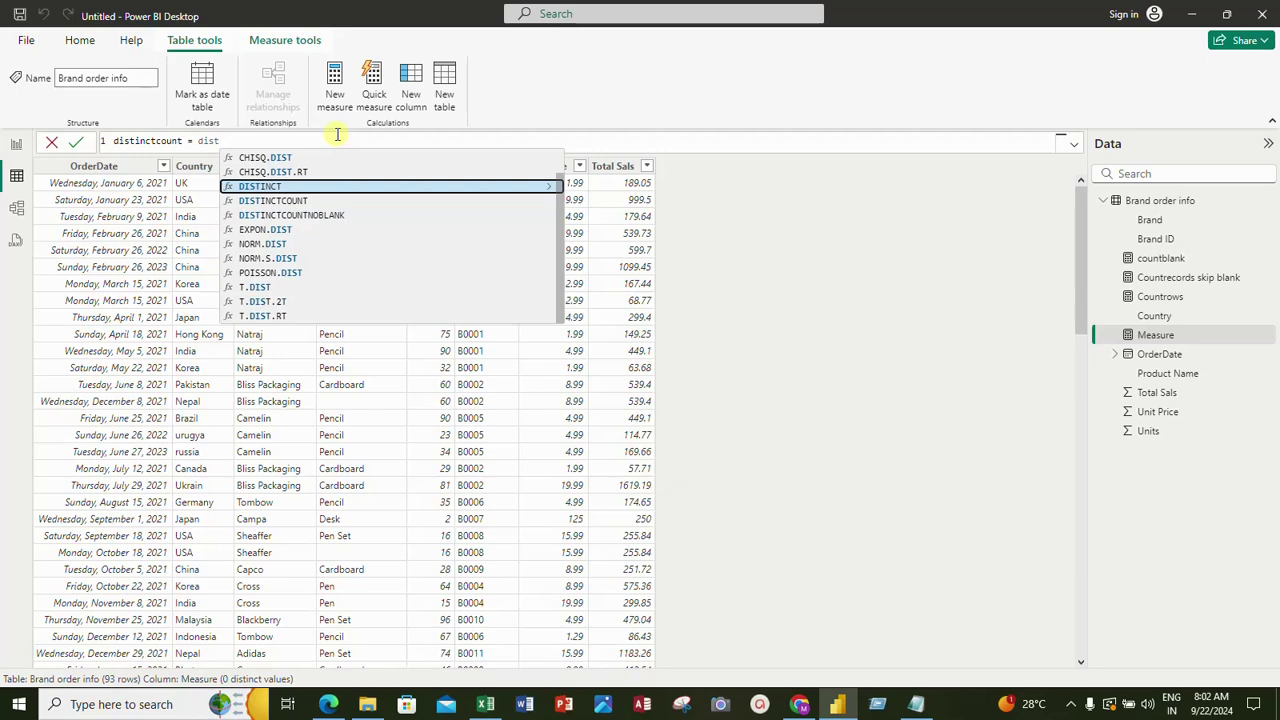
pyautogui.press('Down')
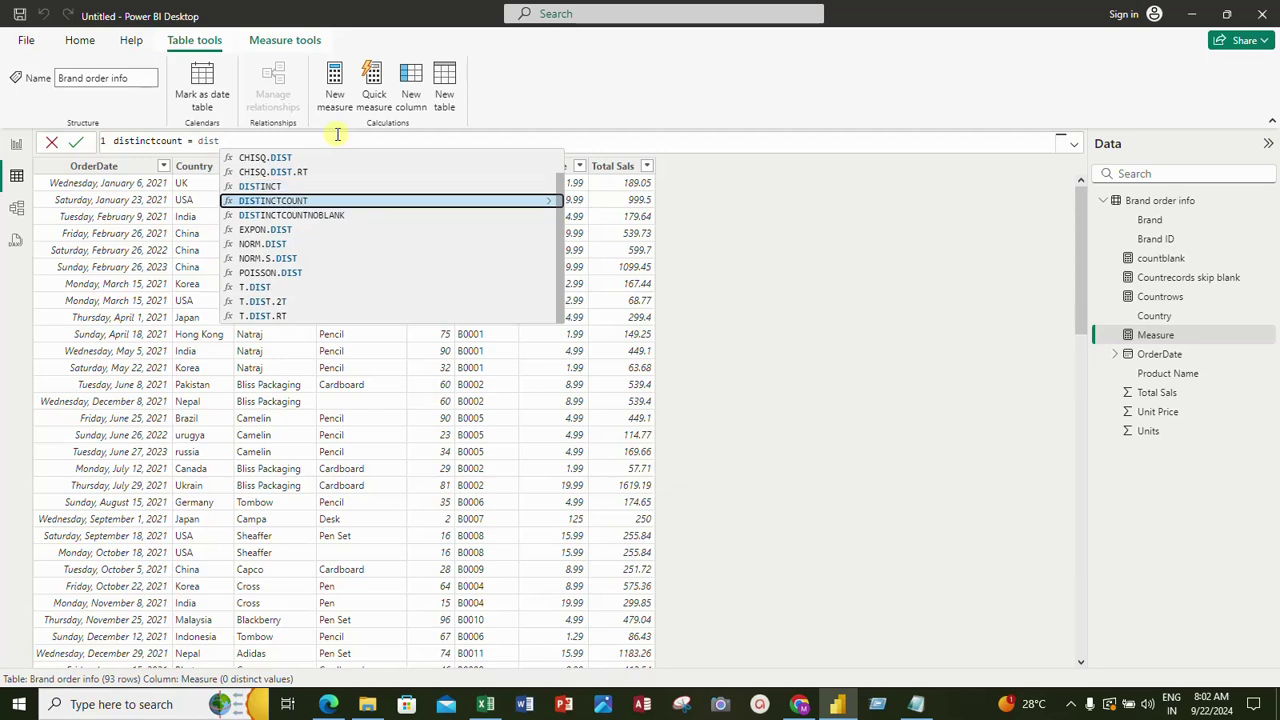
pyautogui.press('Tab')
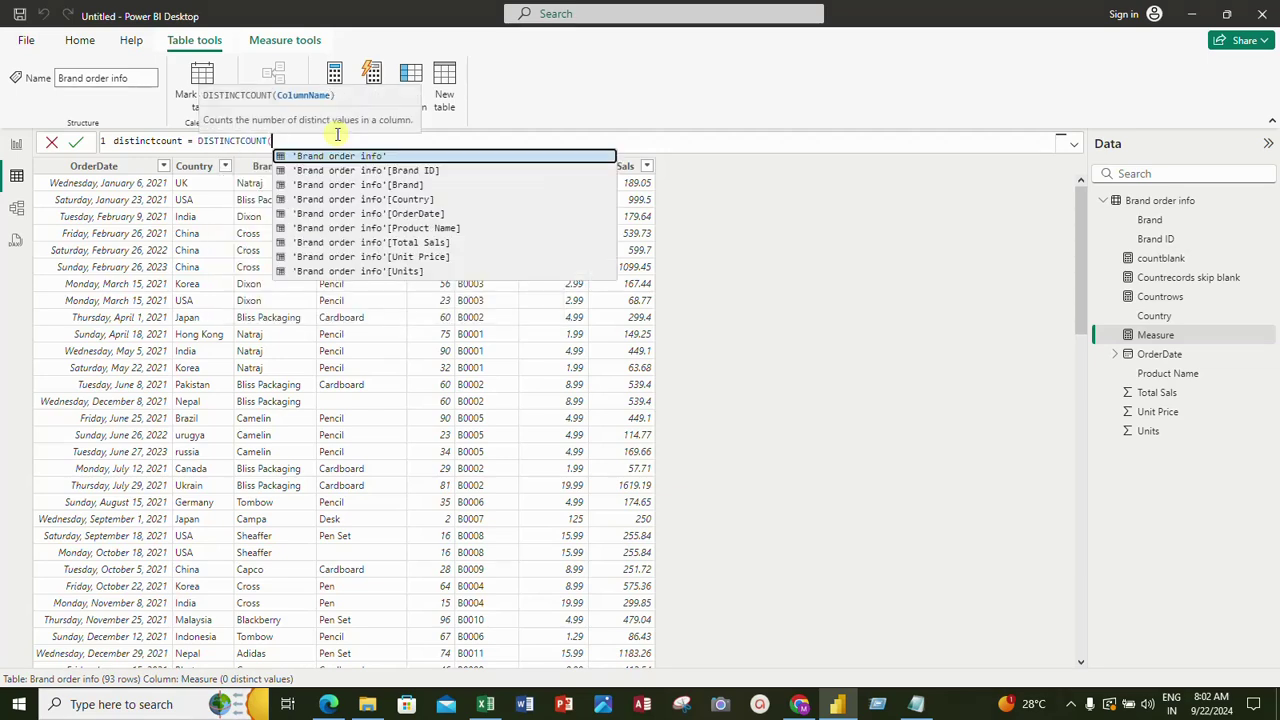
pyautogui.write('product')
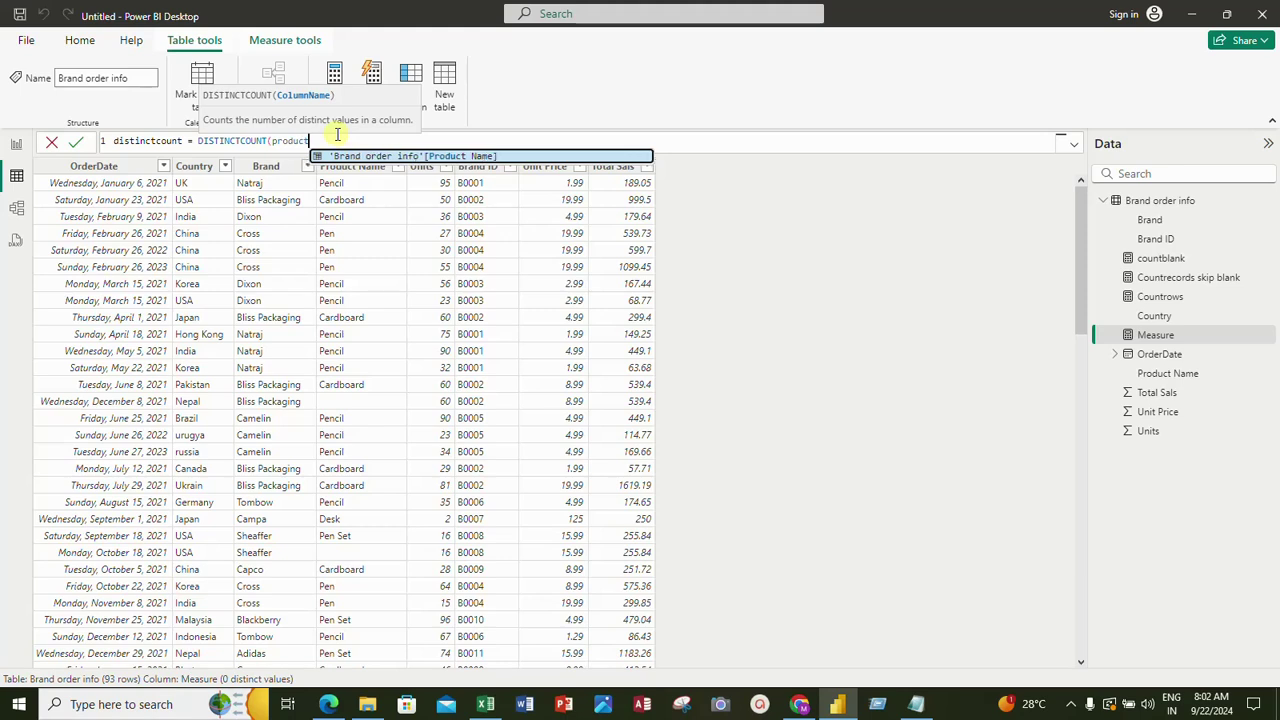
pyautogui.press('Tab')
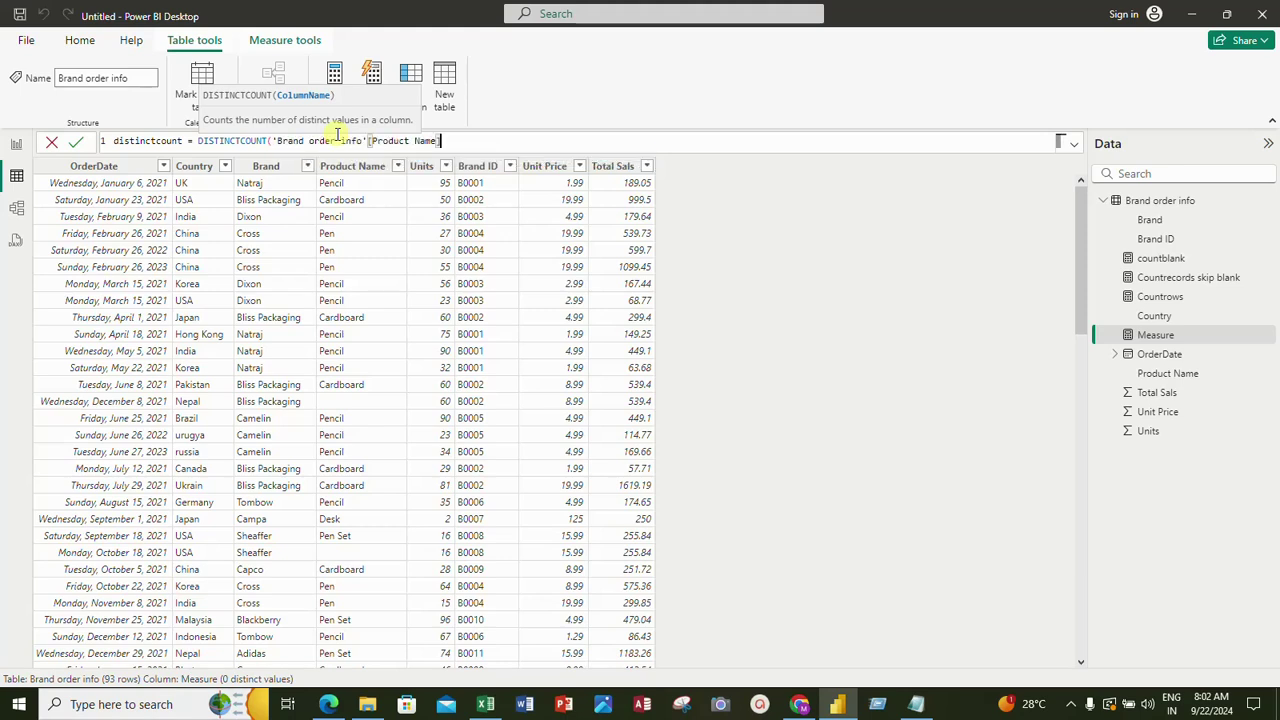
pyautogui.write(')')
pyautogui.press('Return')
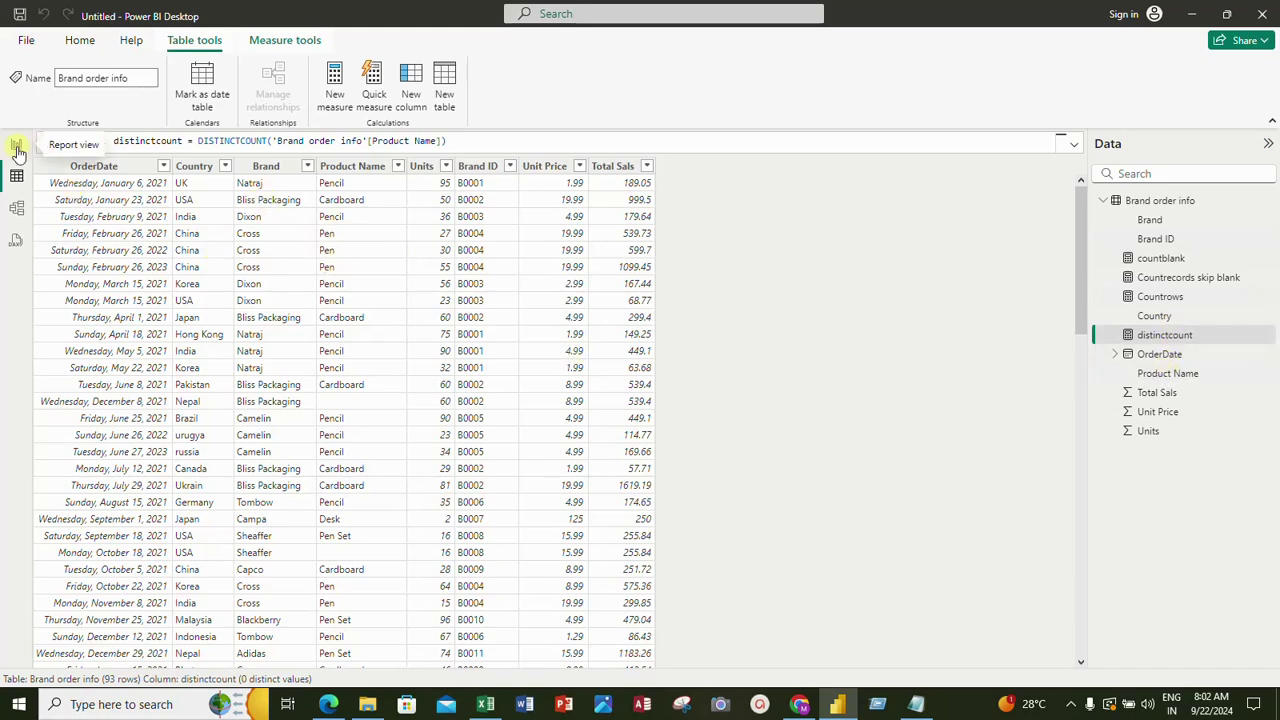
# Insert a card visual showing the Countrows measure on the report page, and widen it slightly
pyautogui.click(310, 333)
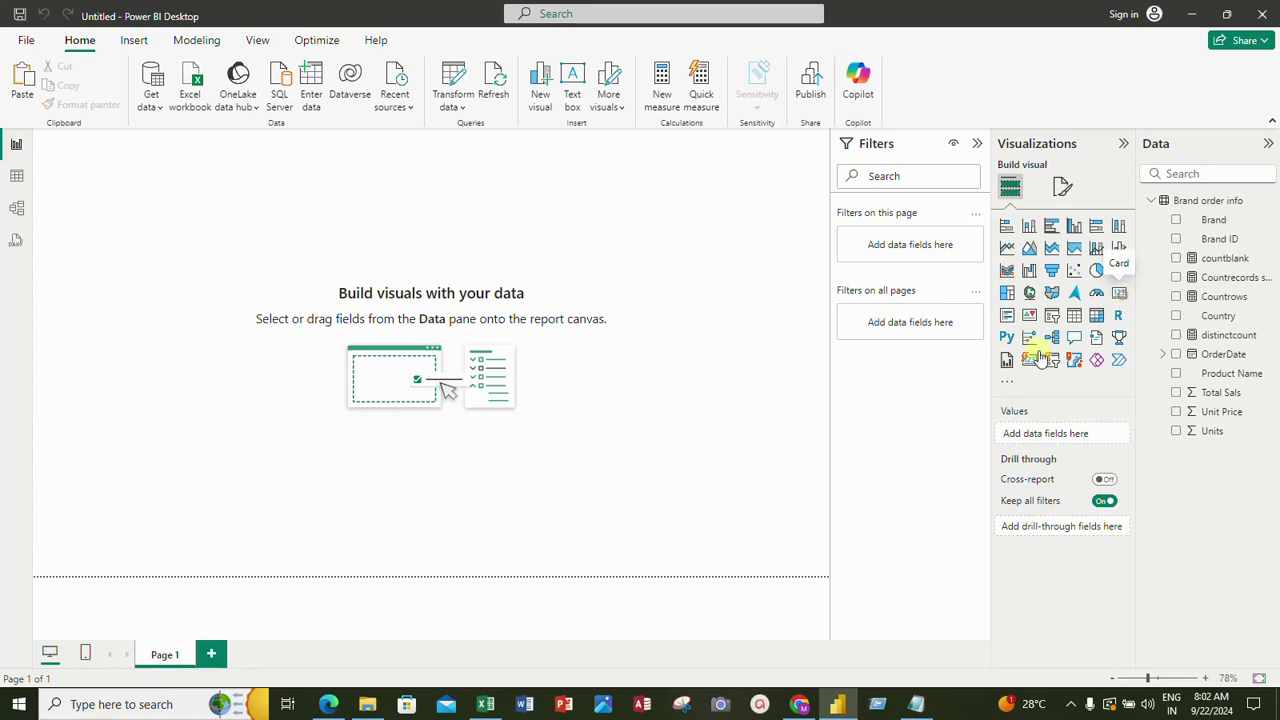
pyautogui.click(1119, 293)
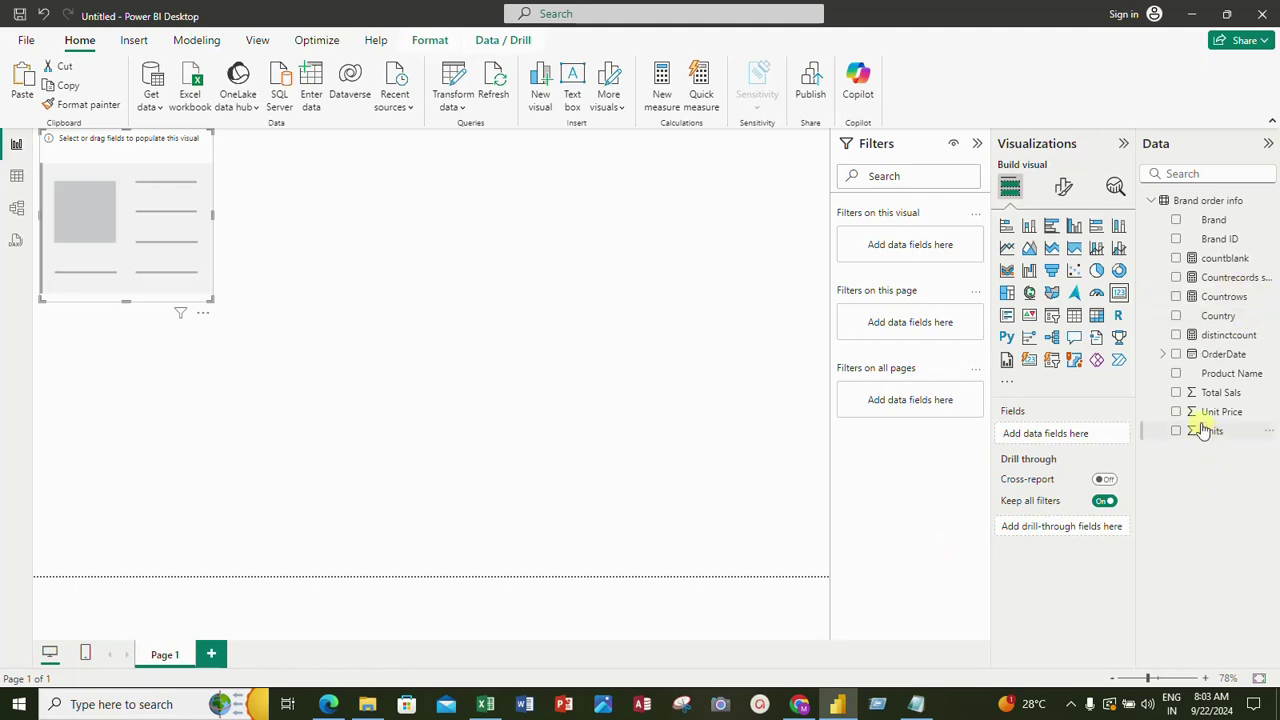
pyautogui.click(1177, 297)
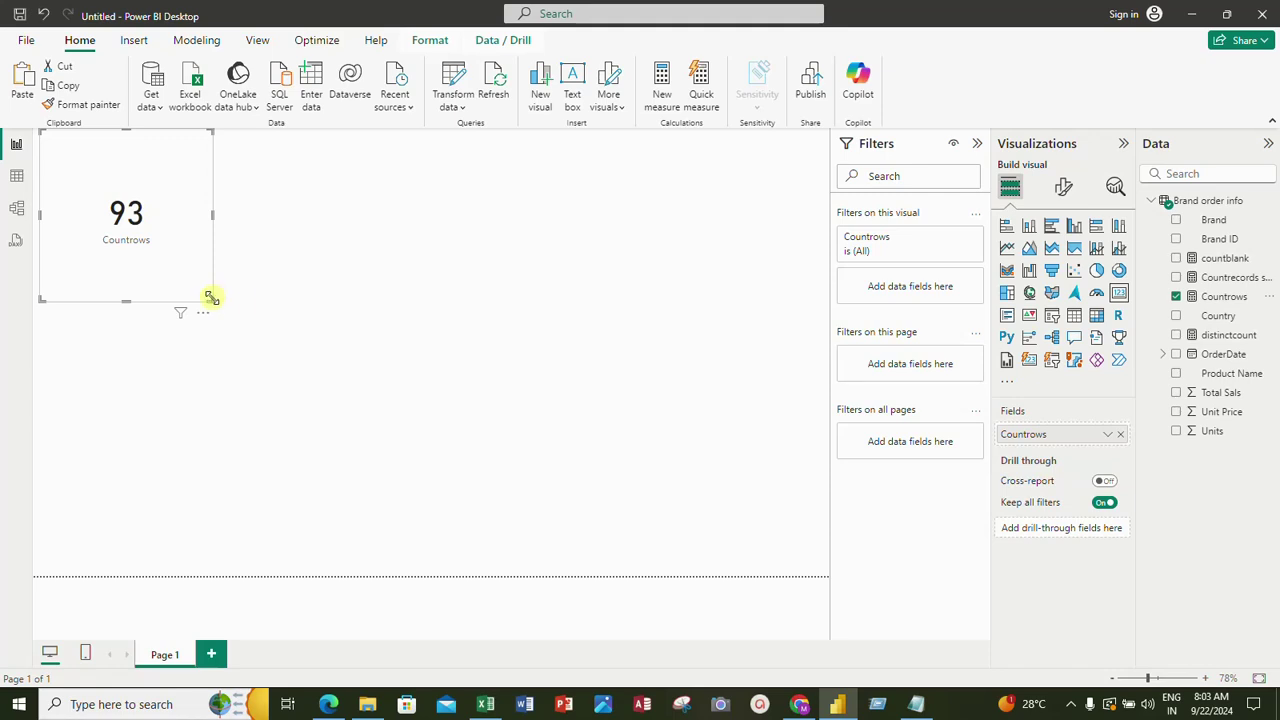
pyautogui.moveTo(213, 300); pyautogui.dragTo(244, 303)
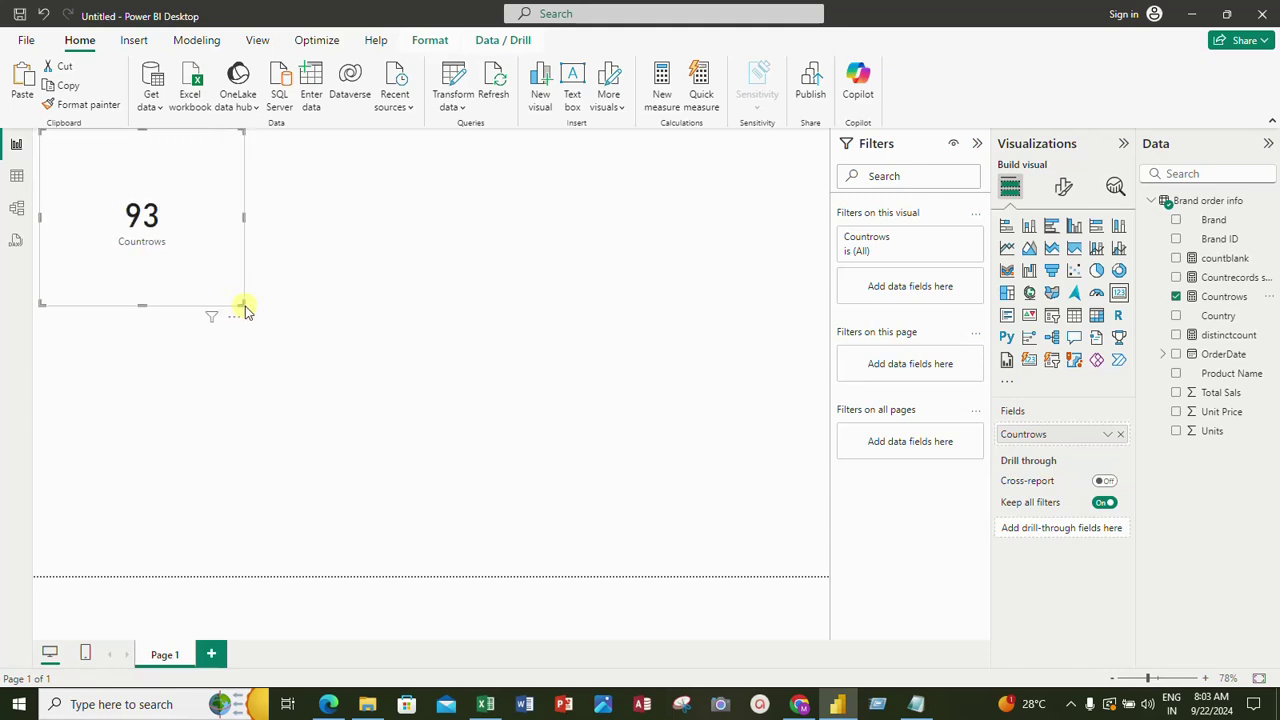
# Set the Countrows card's callout value font size to 50 and its category label font size to 38
pyautogui.click(1063, 187)
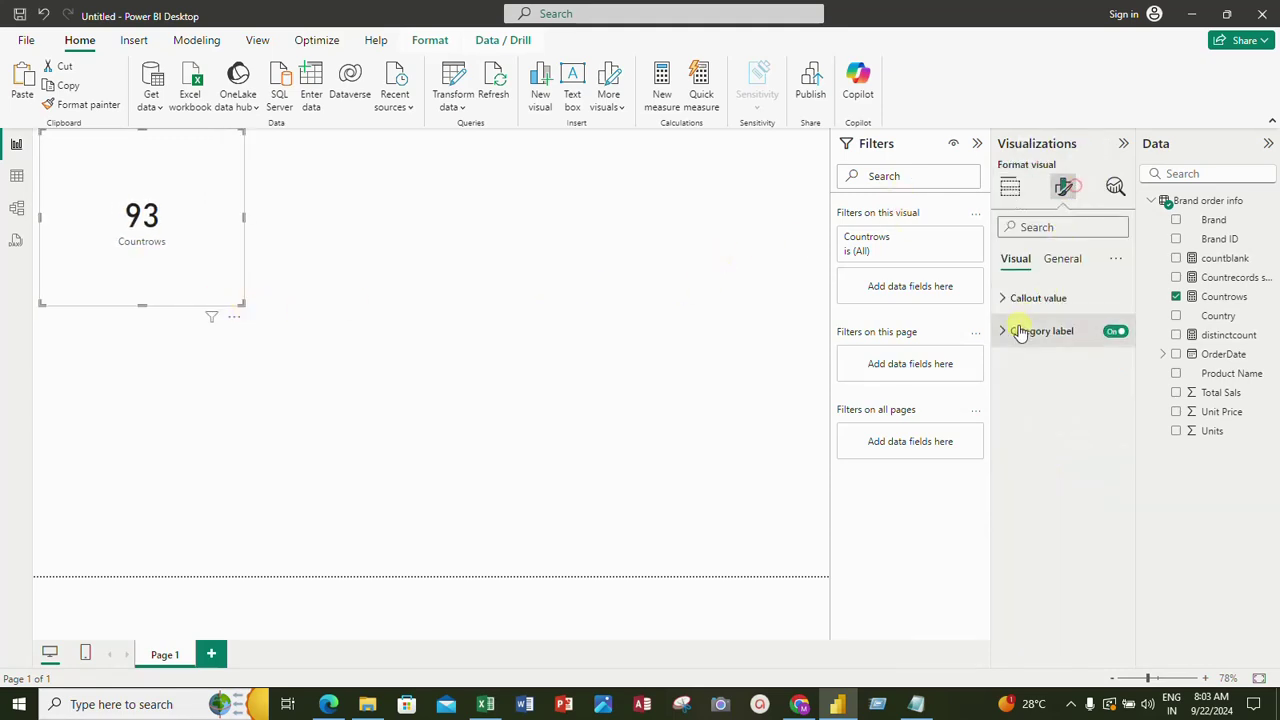
pyautogui.click(1037, 228)
pyautogui.write('font')
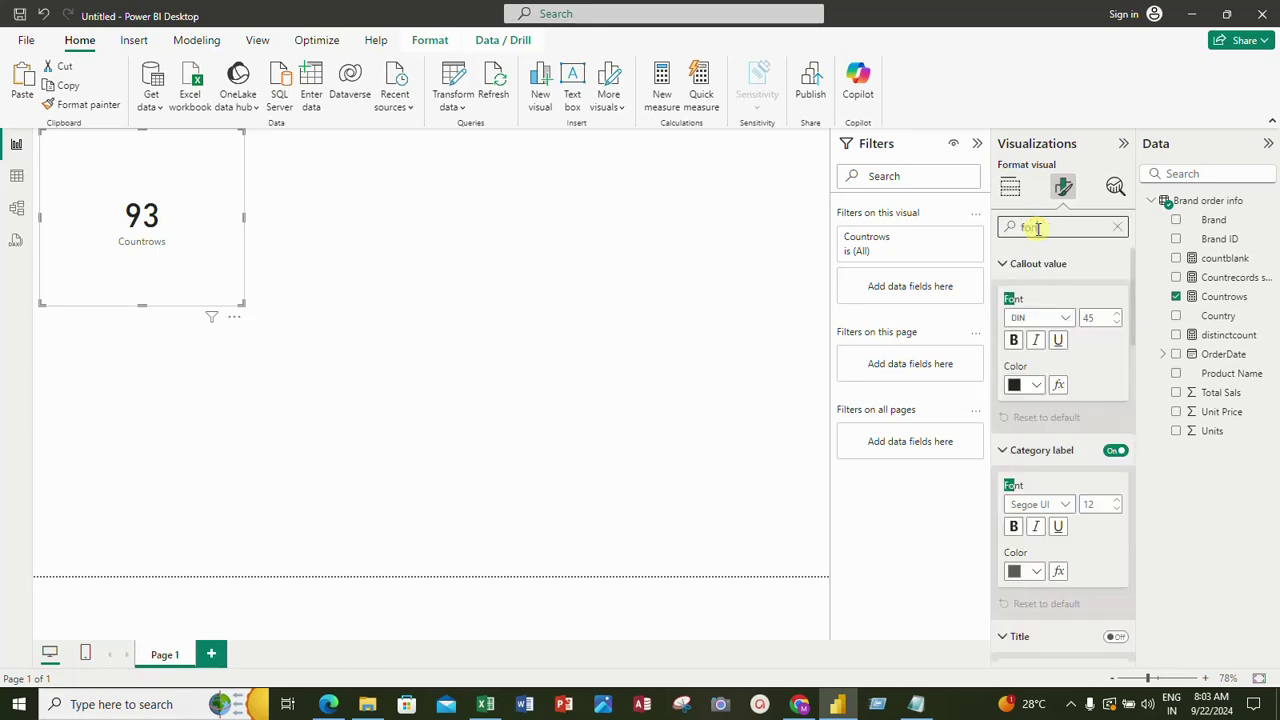
pyautogui.click(1096, 318)
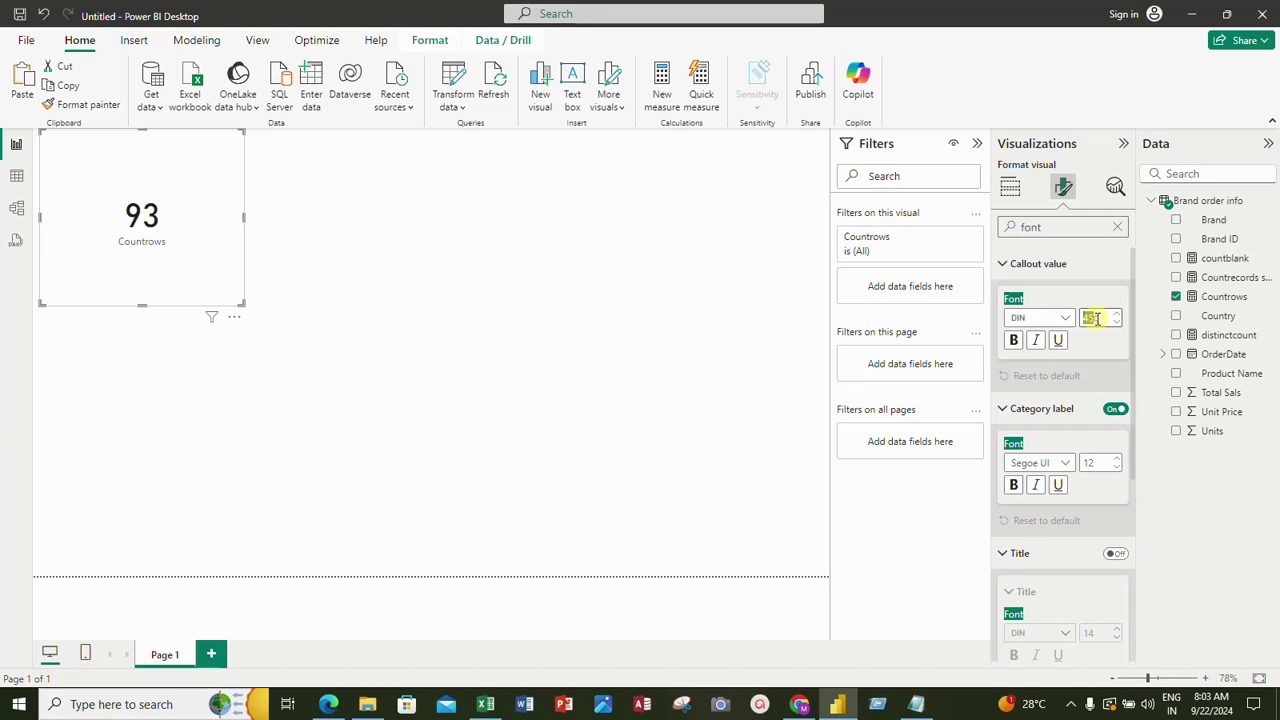
pyautogui.write('50')
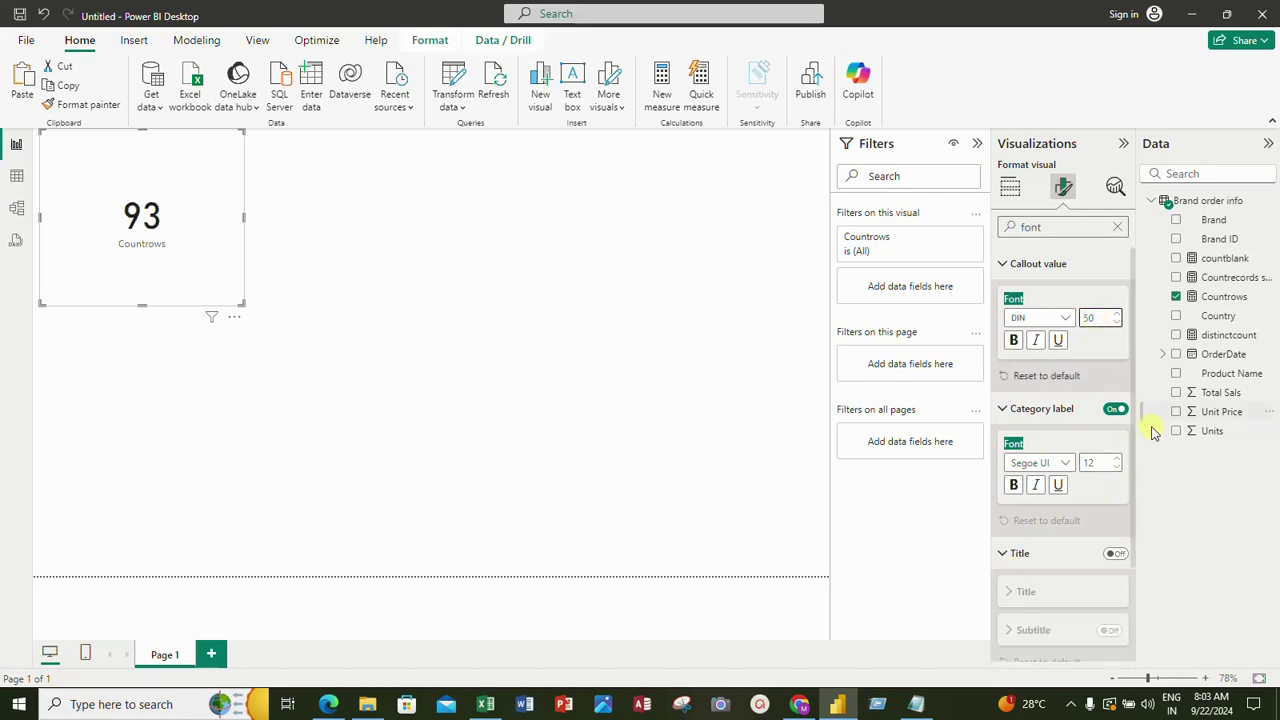
pyautogui.click(1092, 463)
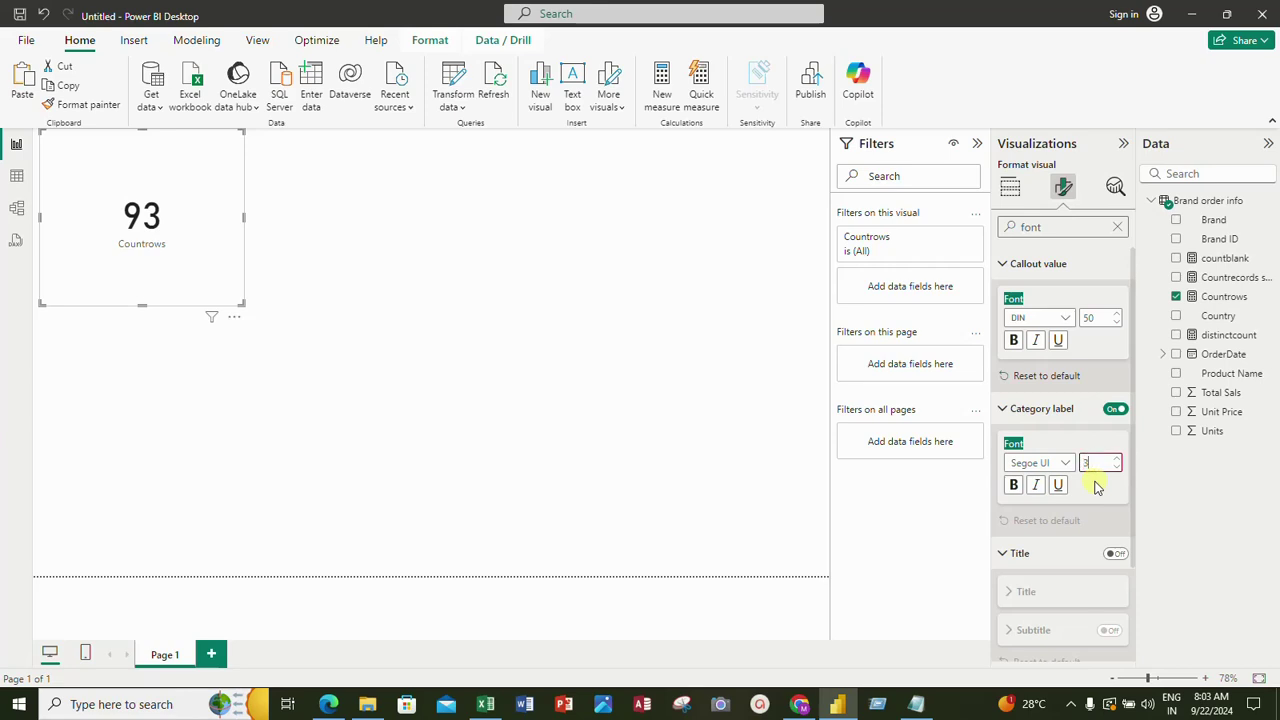
pyautogui.press('Return')
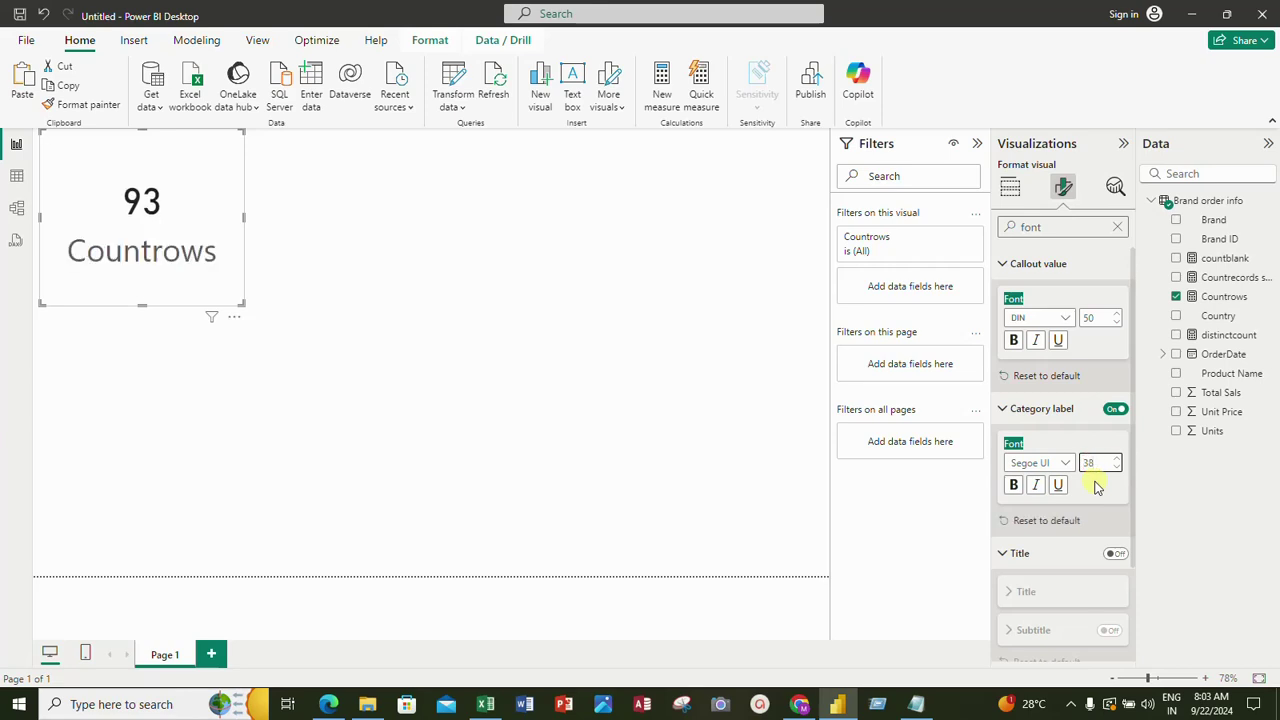
# Check the row count of the Brand order info table in the table data, and return to the report page
pyautogui.click(460, 278)
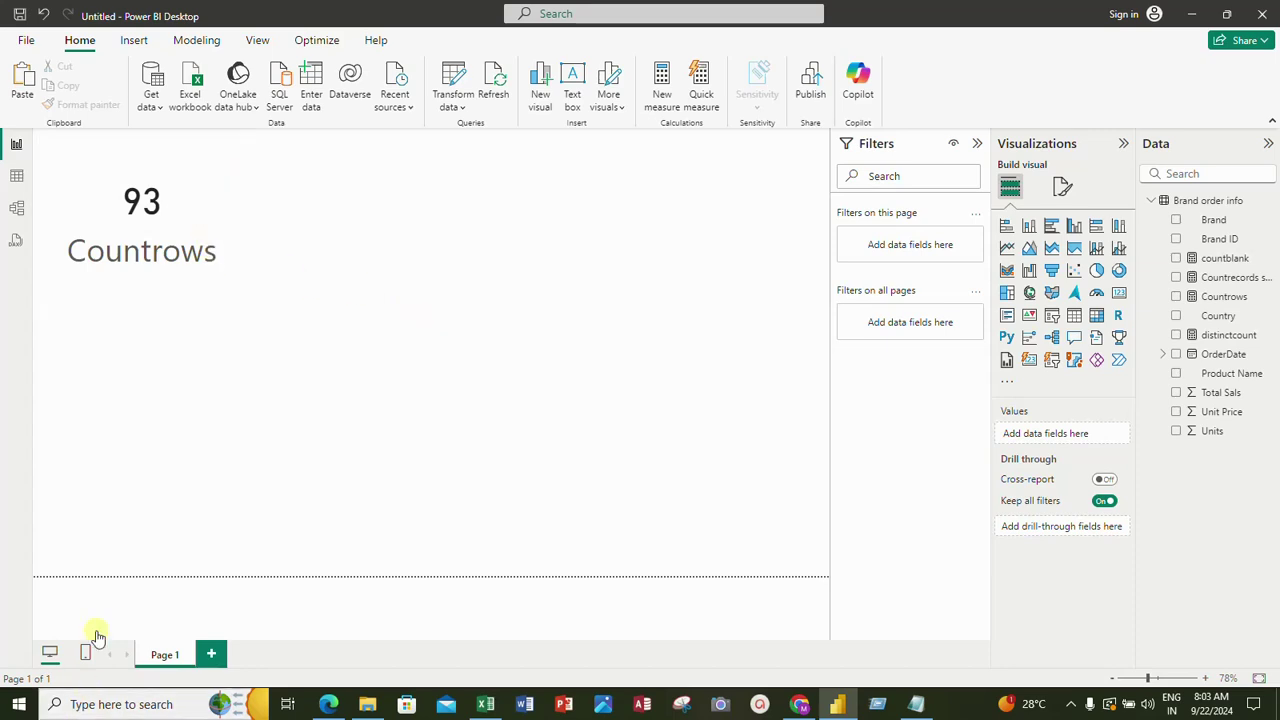
pyautogui.click(18, 180)
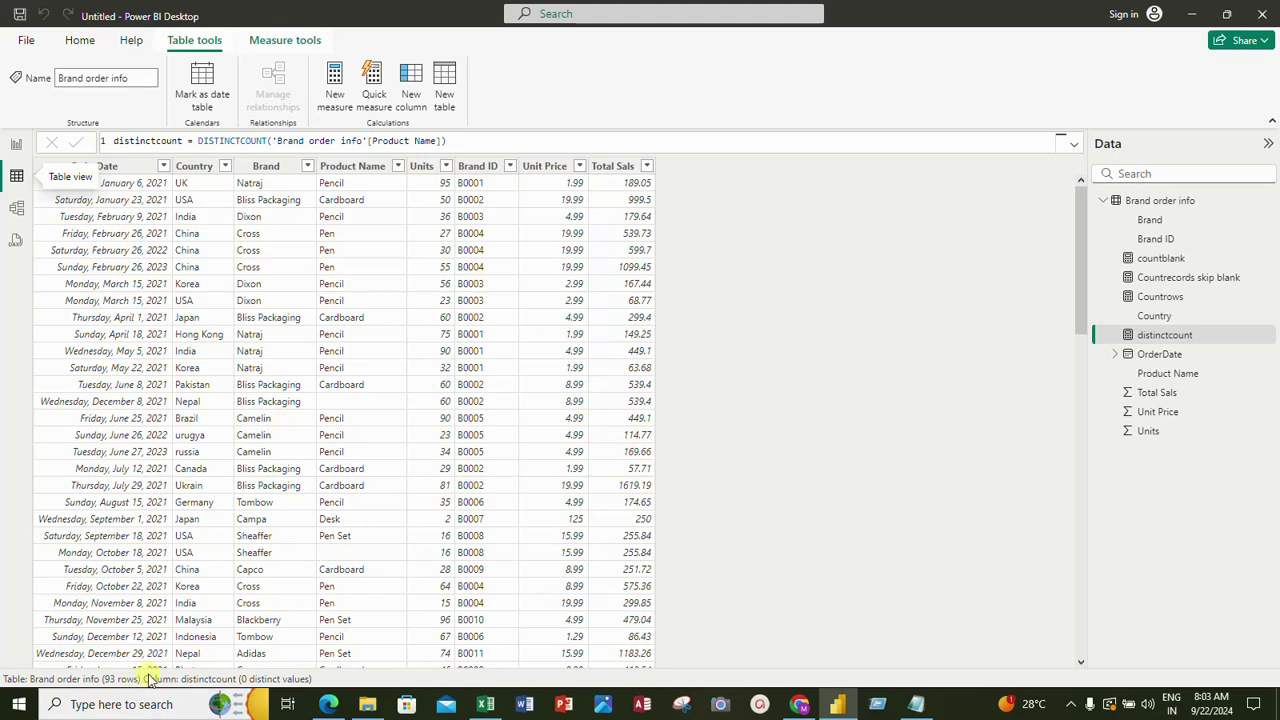
pyautogui.click(16, 146)
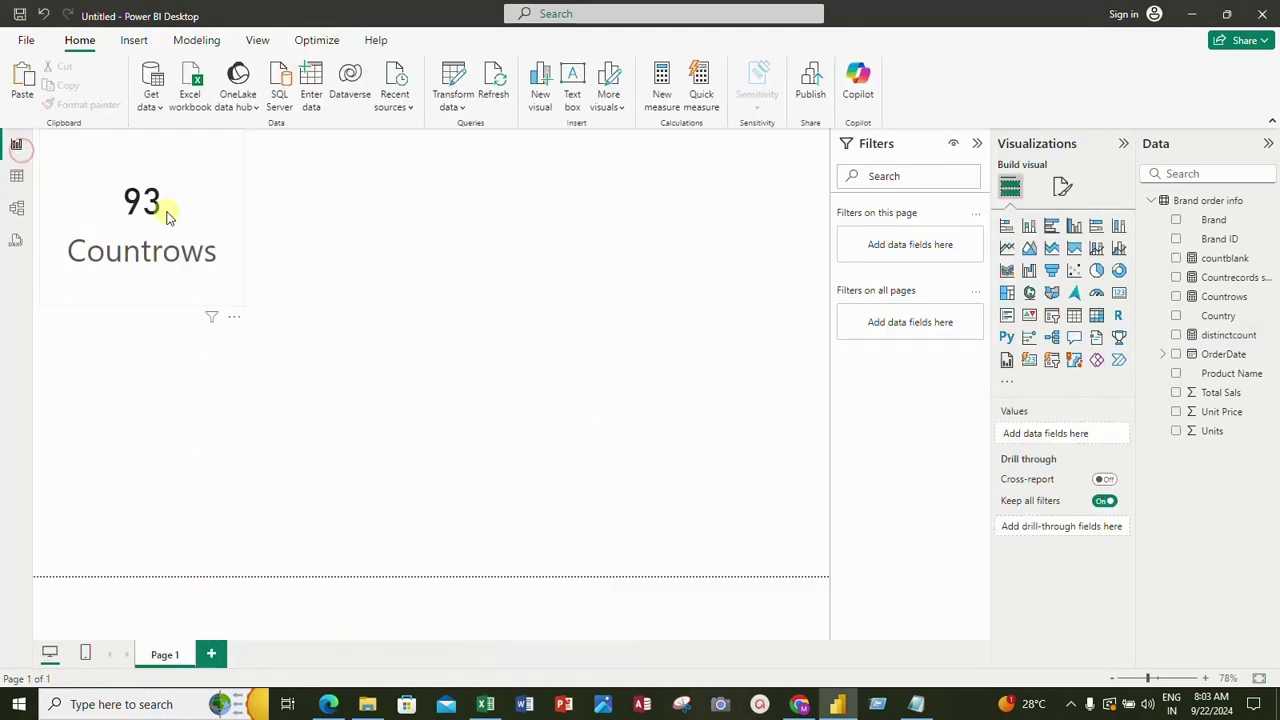
# Set the Countrows card's category label color to the lightest orange theme shade
pyautogui.click(224, 193)
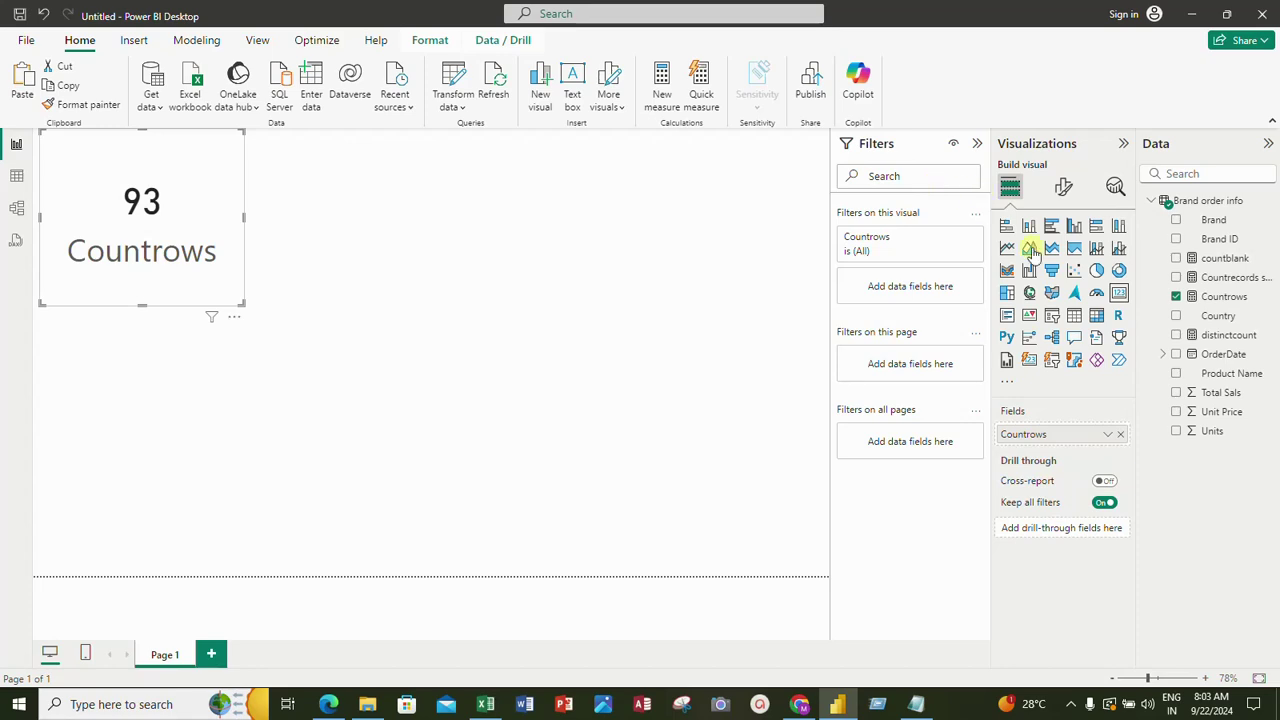
pyautogui.click(1066, 188)
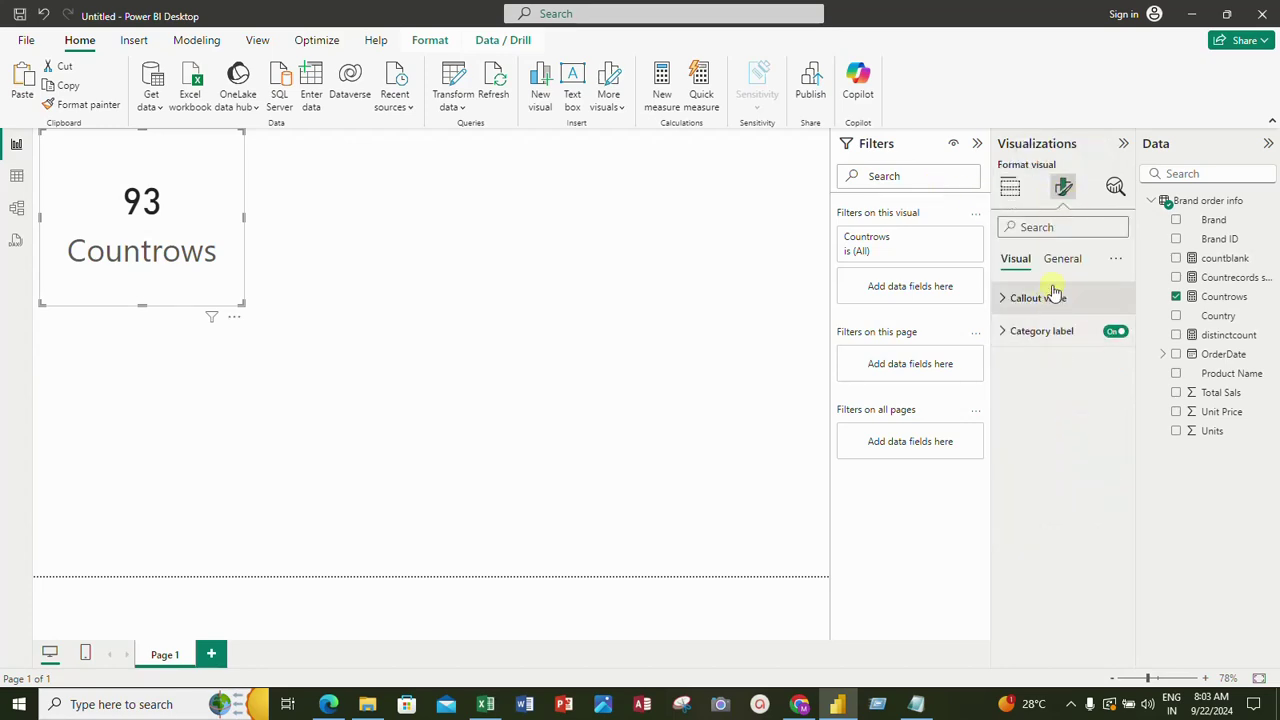
pyautogui.click(1064, 262)
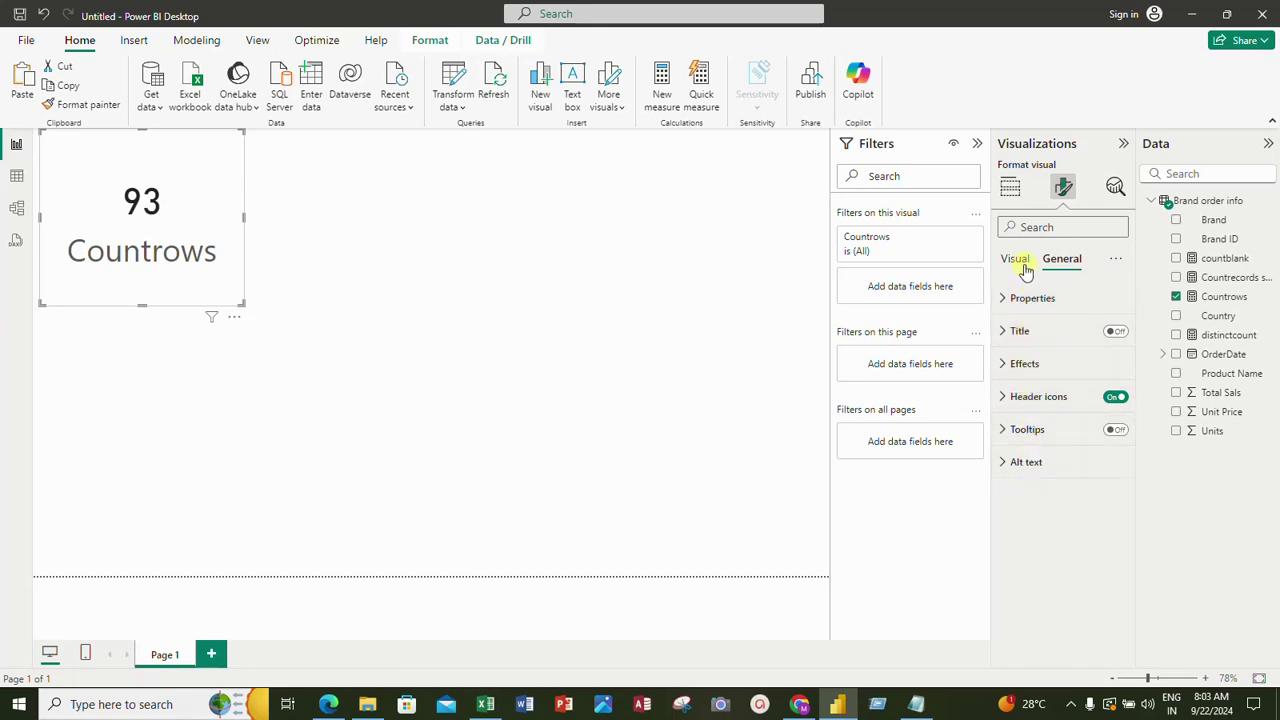
pyautogui.click(1018, 262)
pyautogui.click(1038, 340)
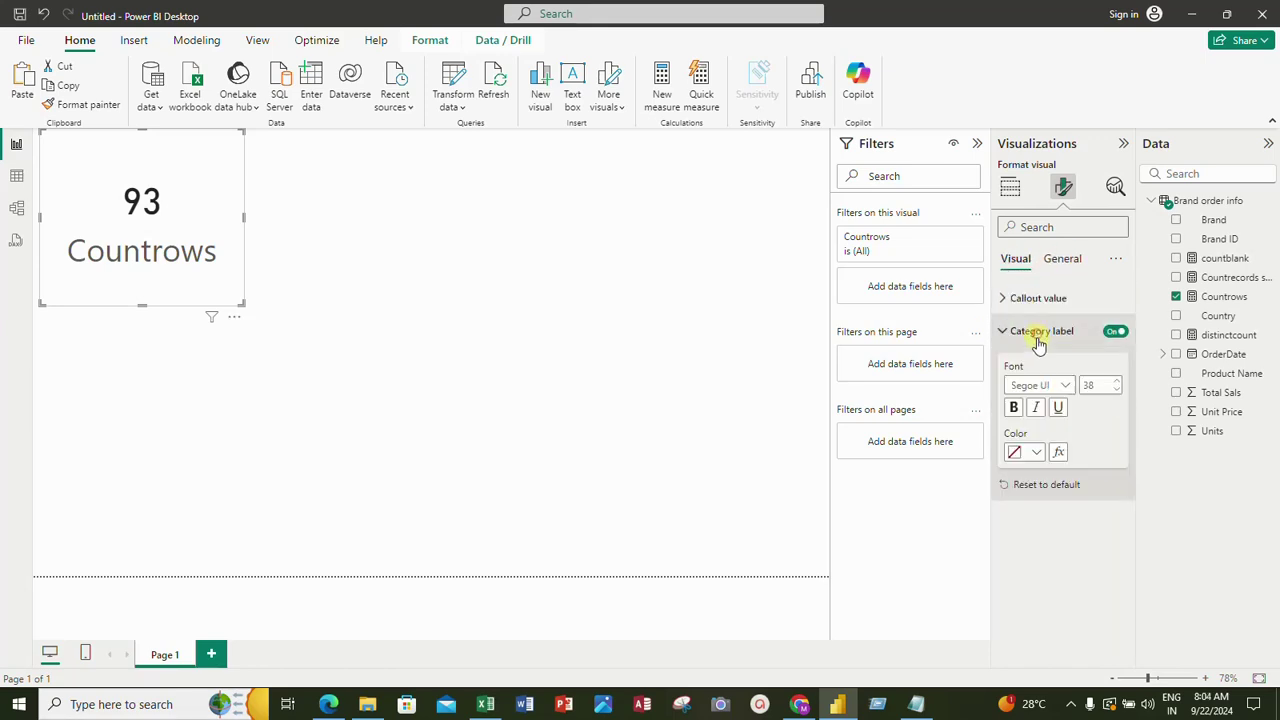
pyautogui.click(1042, 452)
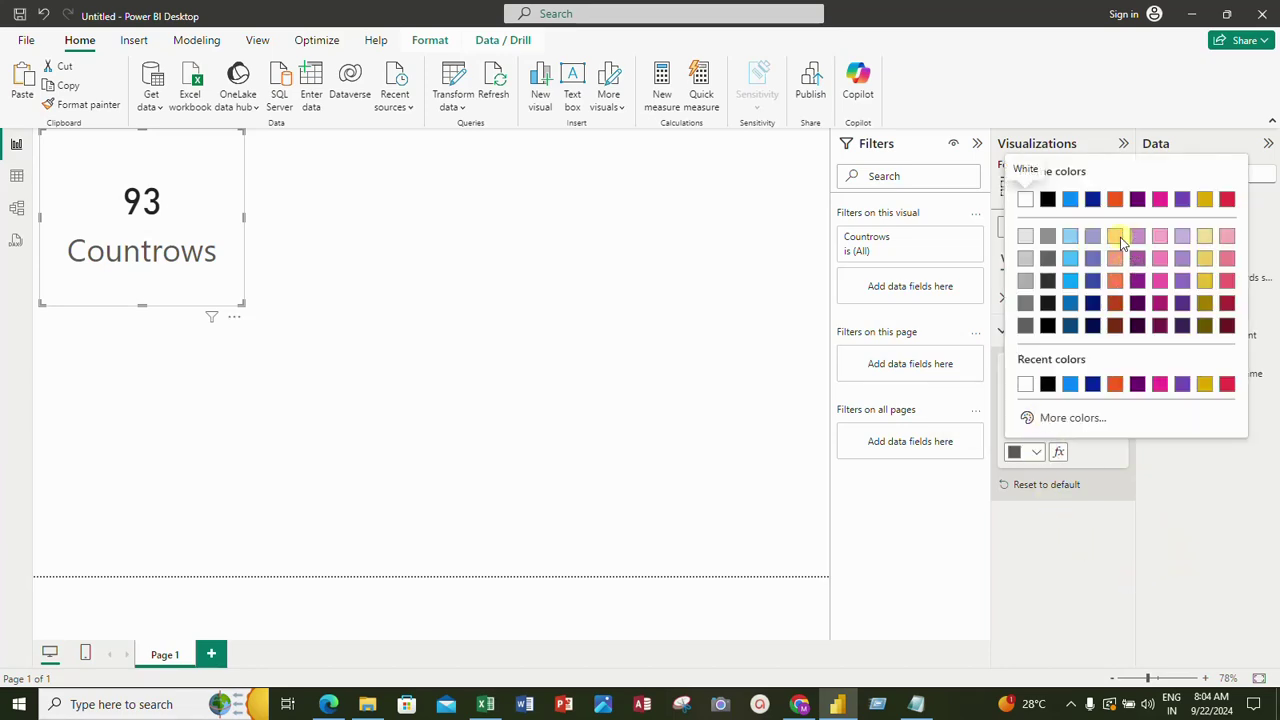
pyautogui.click(1116, 237)
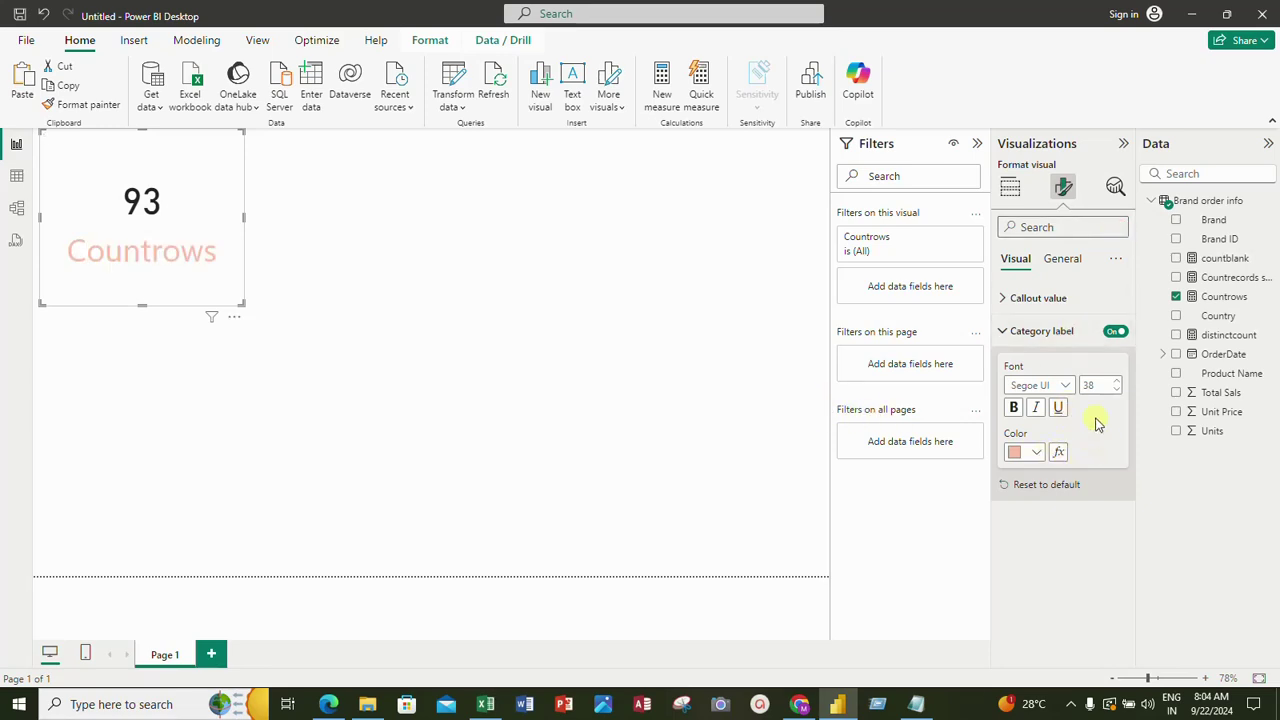
# Find the background settings of the Countrows card, try pink as the background color, and settle on light blue
pyautogui.click(1061, 220)
pyautogui.write('back')
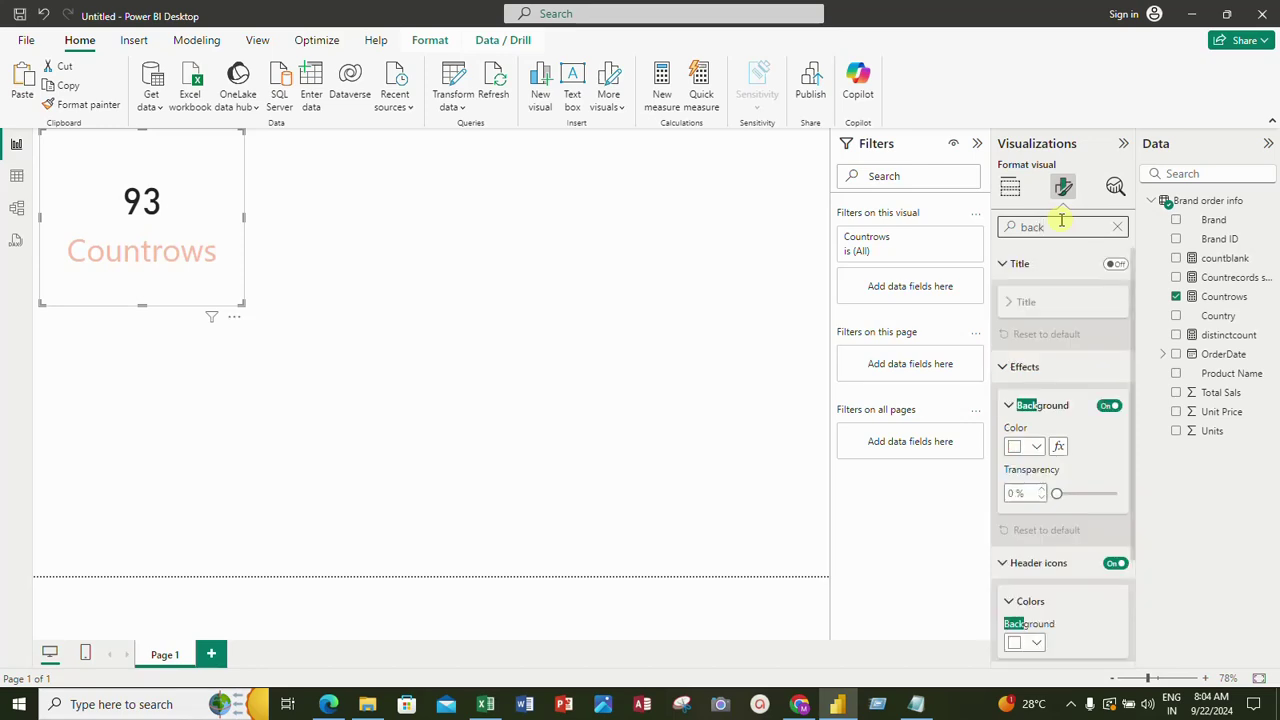
pyautogui.click(1041, 448)
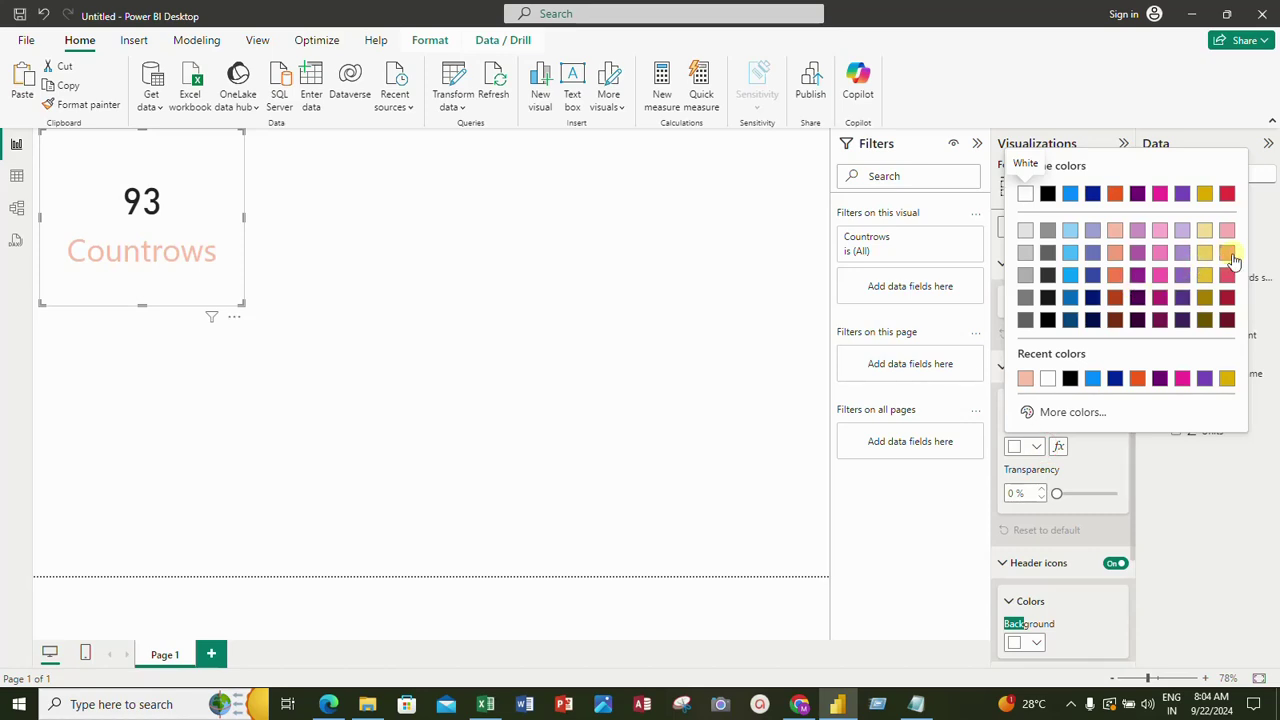
pyautogui.click(1159, 194)
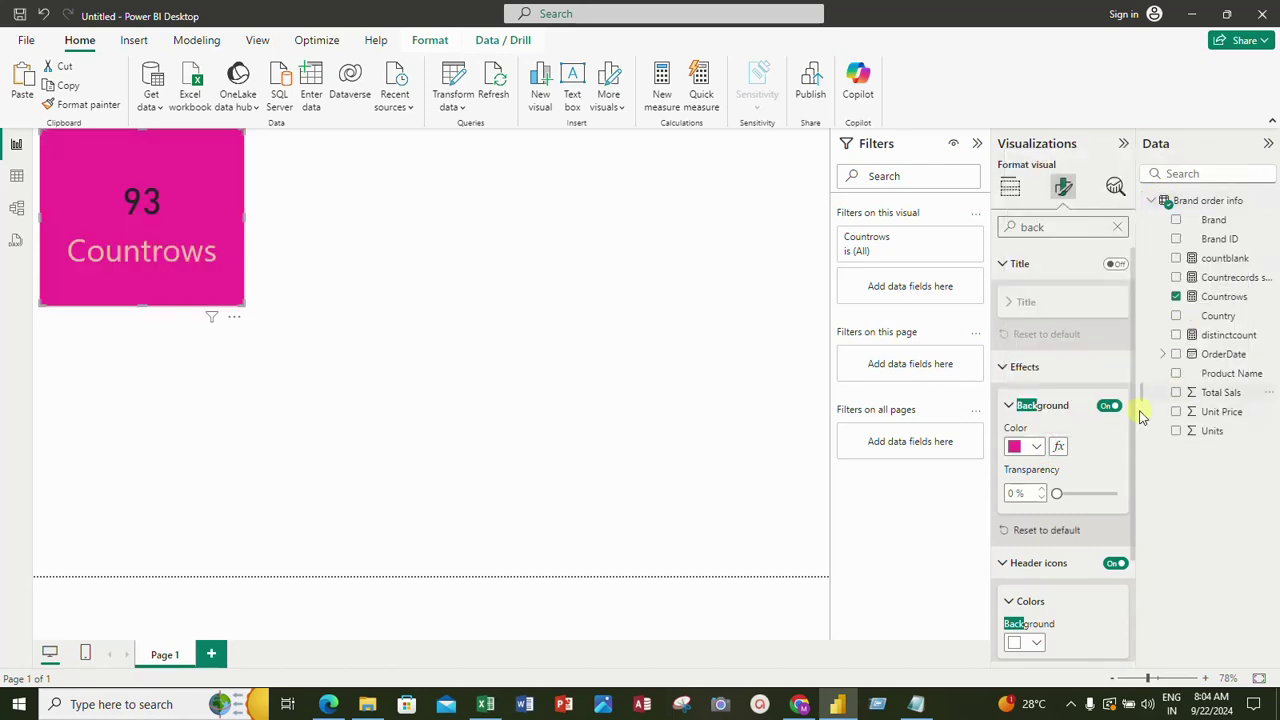
pyautogui.click(1037, 448)
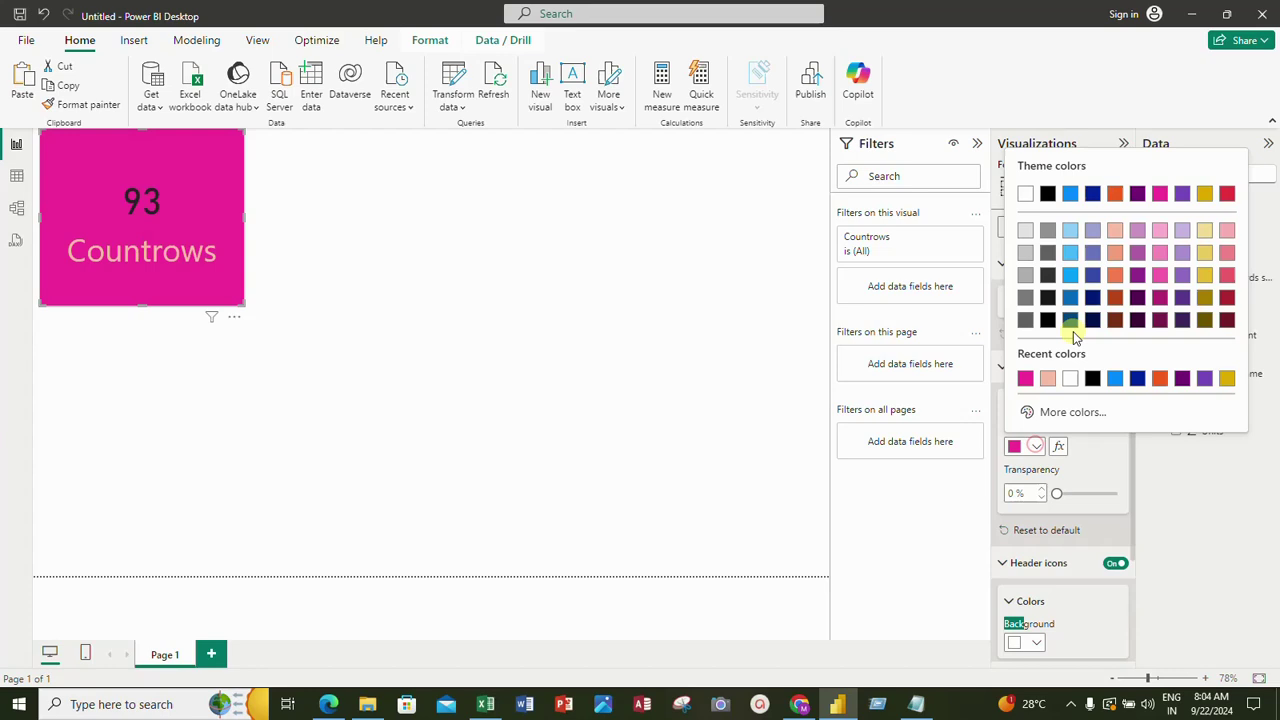
pyautogui.click(1070, 254)
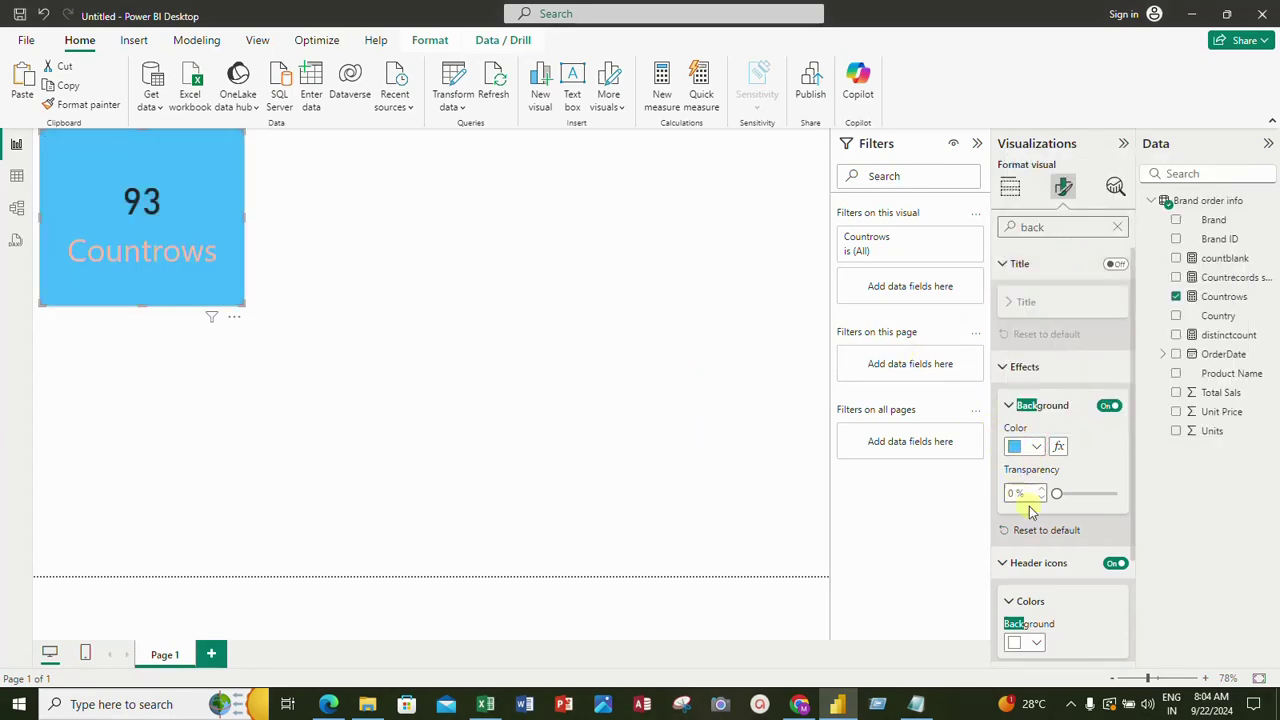
# Set the background color of the Countrows card's header icons to a medium orange shade
pyautogui.scroll(-3, 1030, 515)
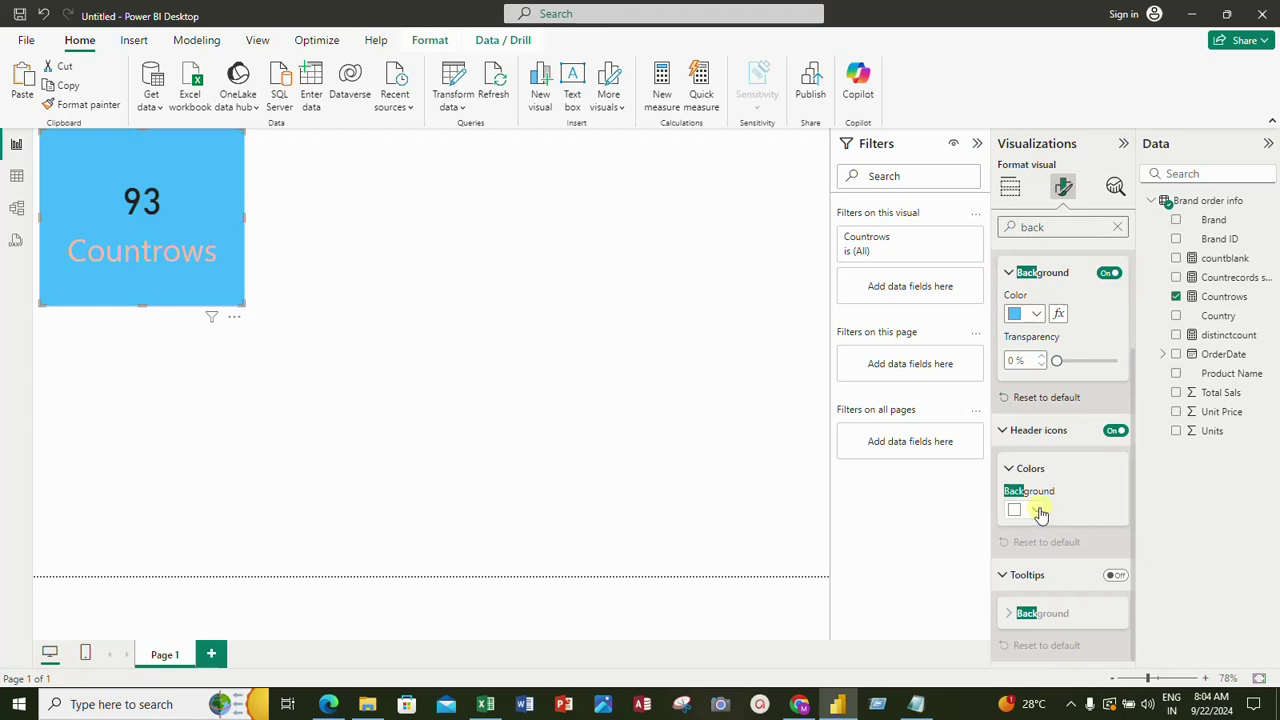
pyautogui.click(1038, 511)
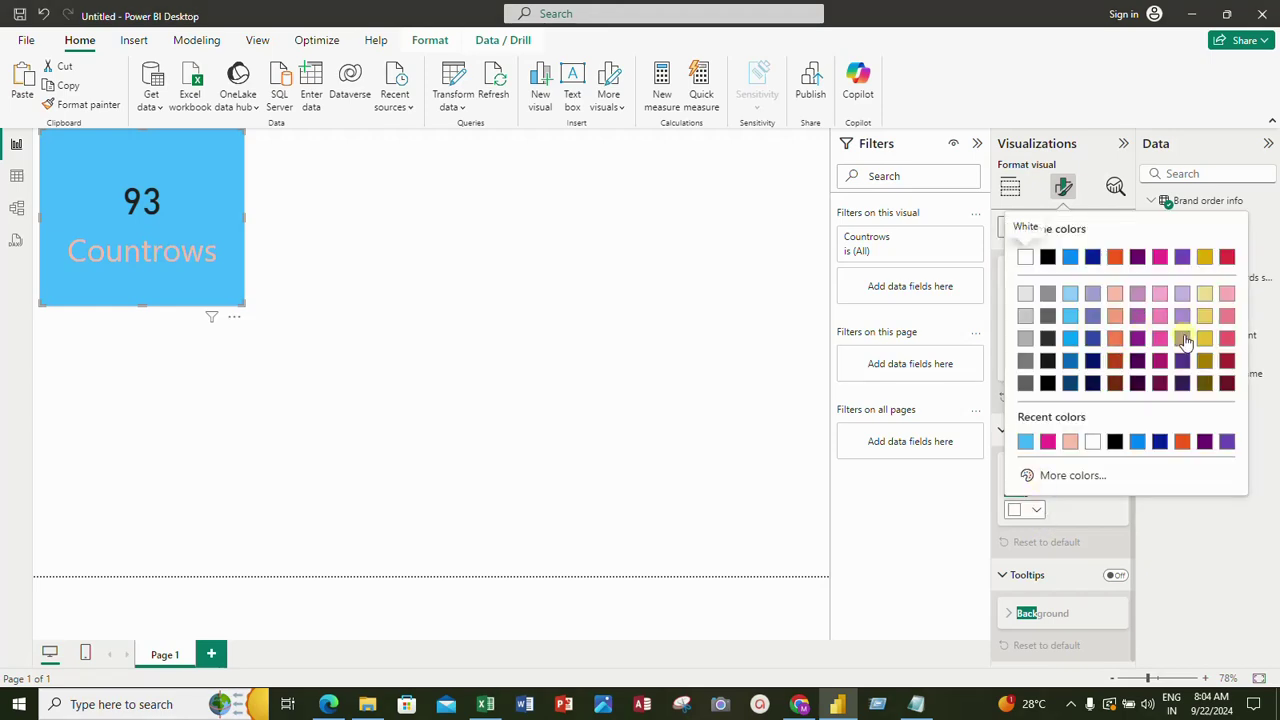
pyautogui.click(1116, 340)
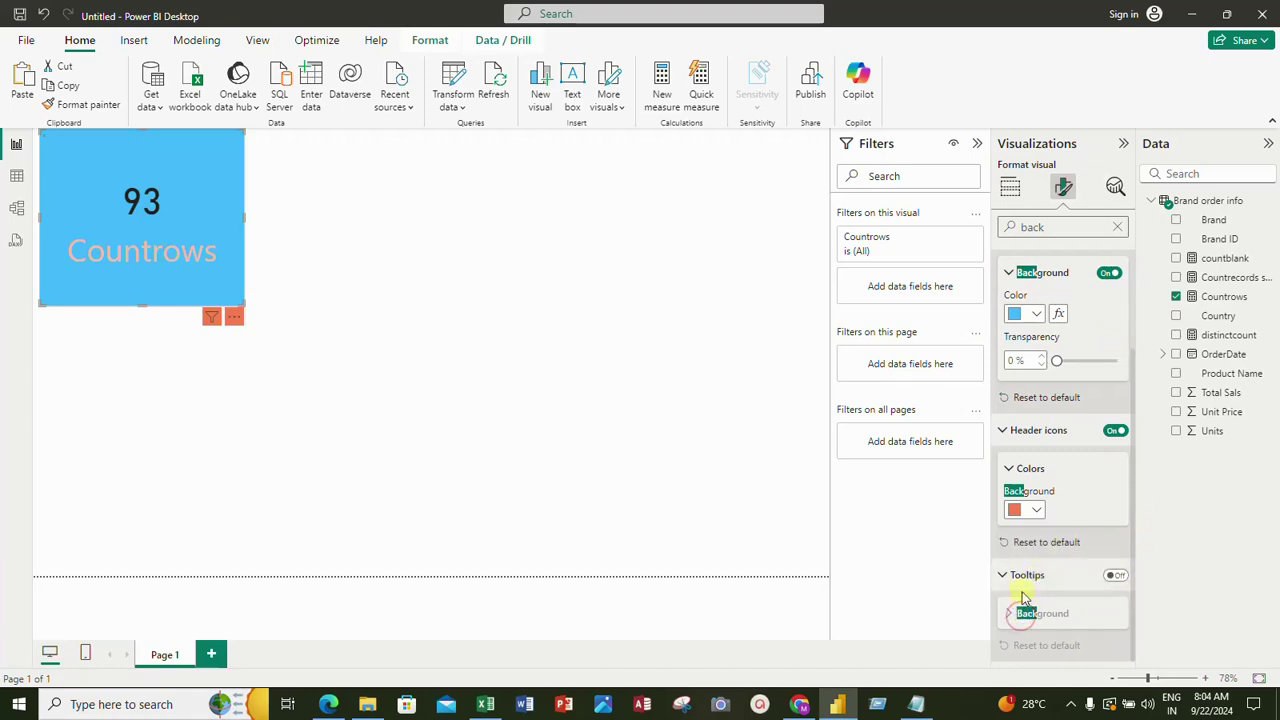
pyautogui.scroll(2, 1040, 497)
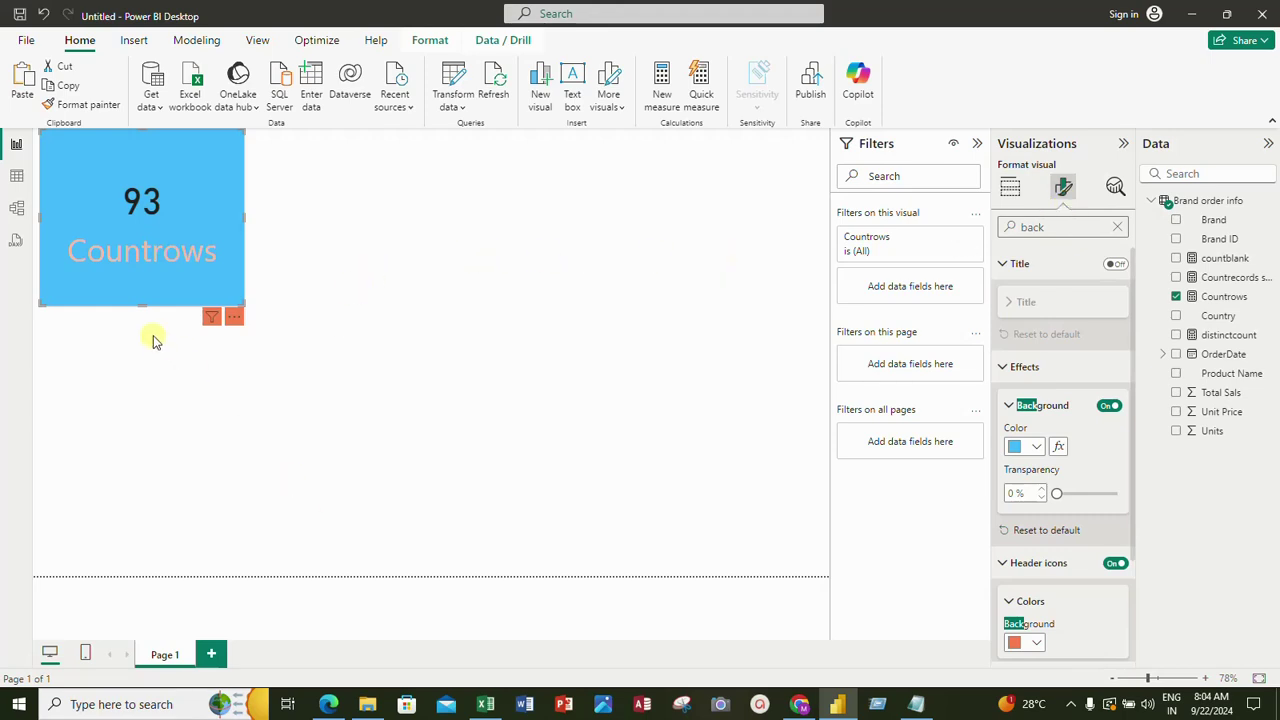
# Duplicate the Countrows card and place the copy beside the original with a small gap between them
pyautogui.click(176, 192)
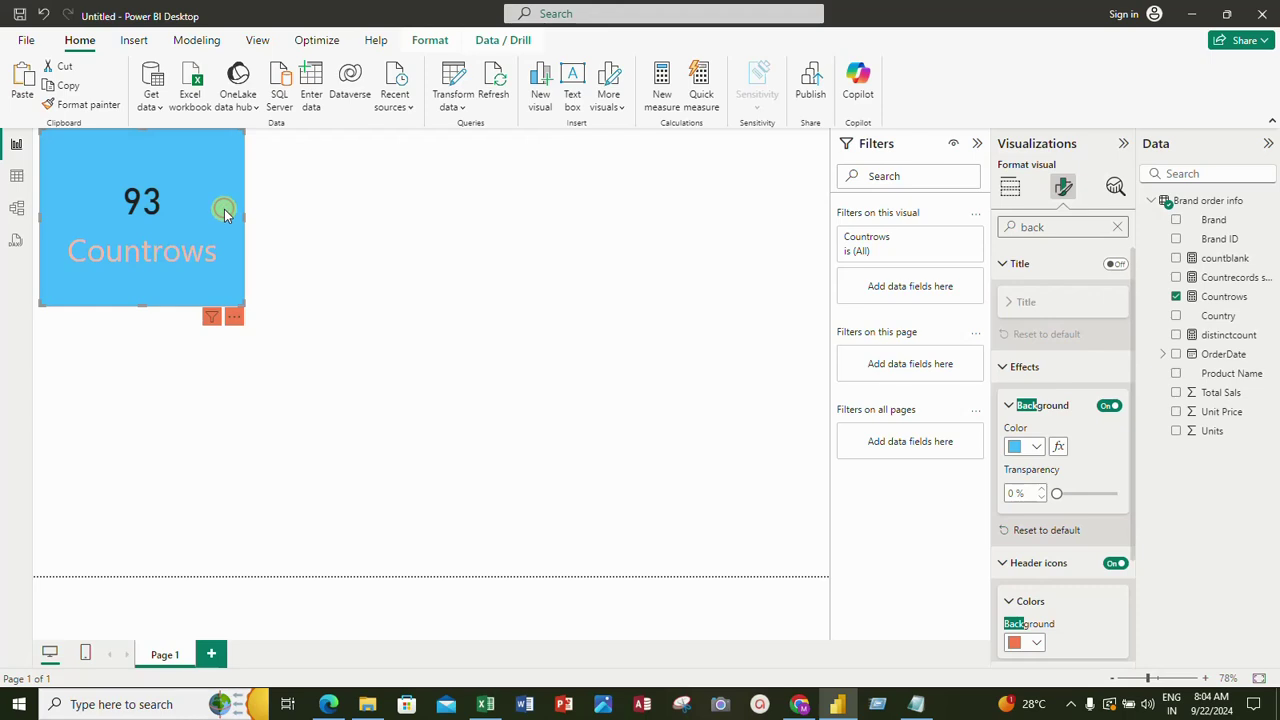
pyautogui.click(356, 209)
pyautogui.hotkey('ctrl', 'v')
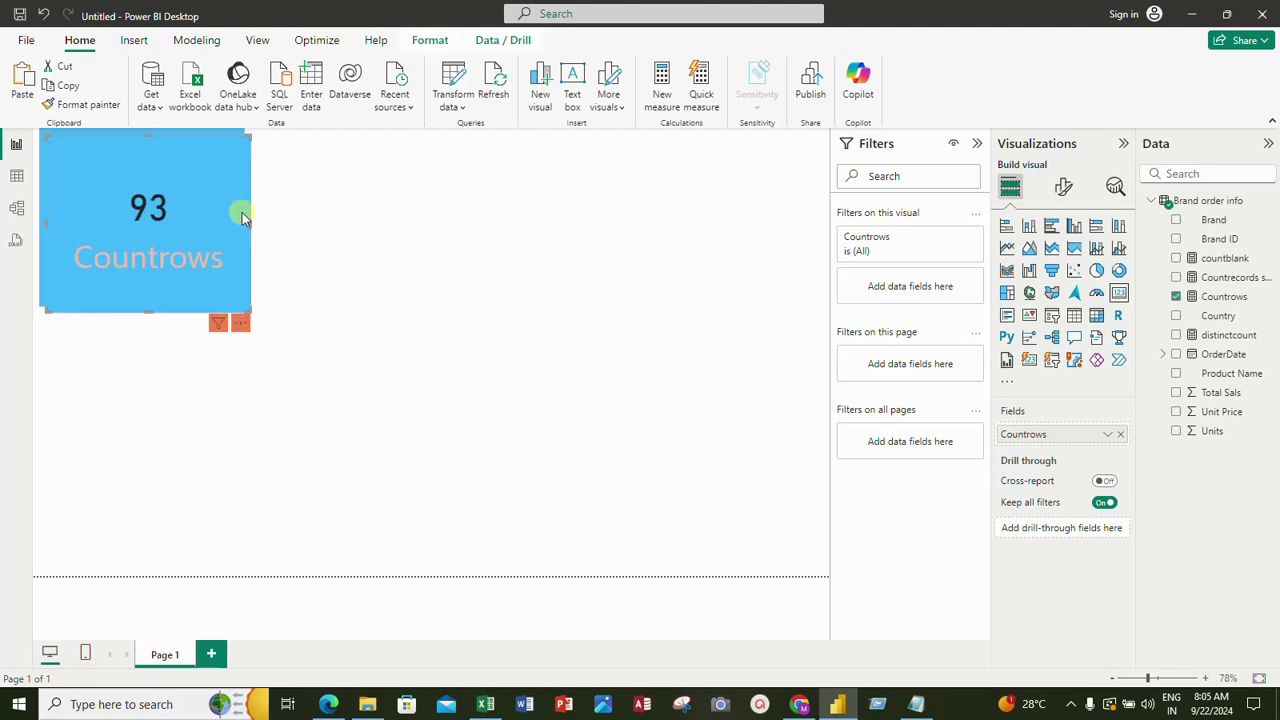
pyautogui.moveTo(234, 196); pyautogui.dragTo(381, 217)
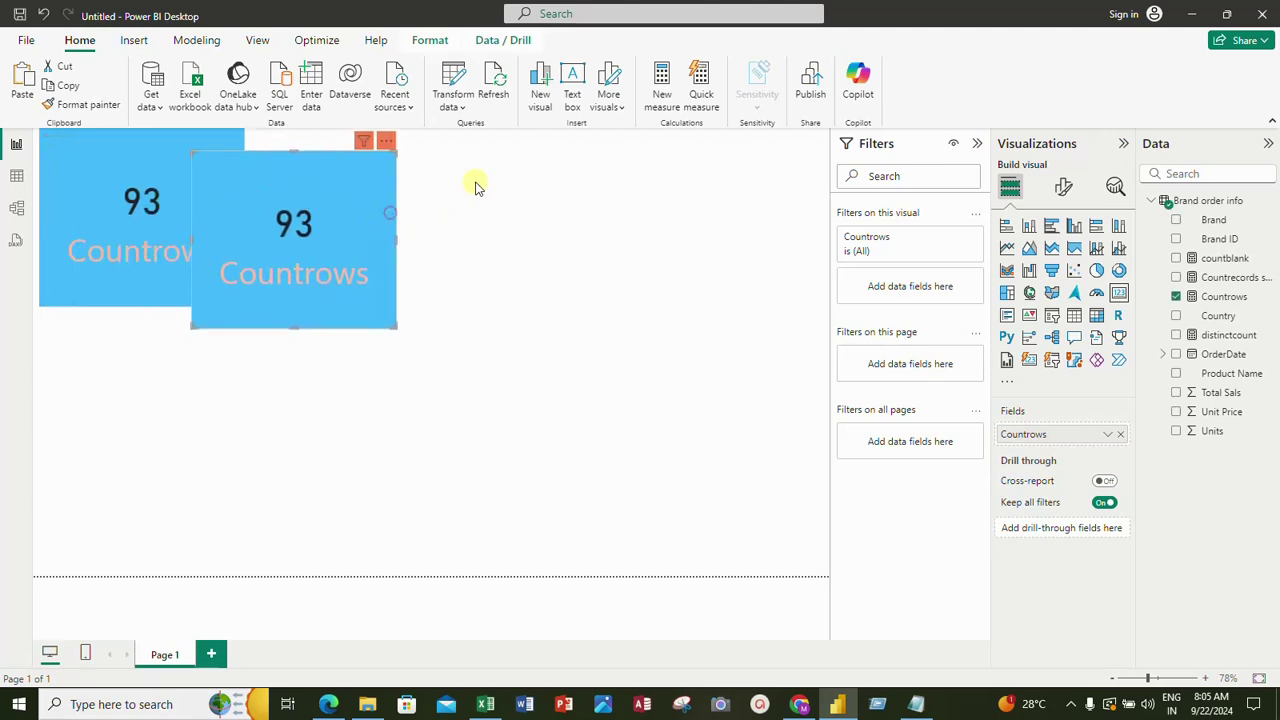
pyautogui.click(400, 212)
pyautogui.moveTo(289, 246); pyautogui.dragTo(444, 233)
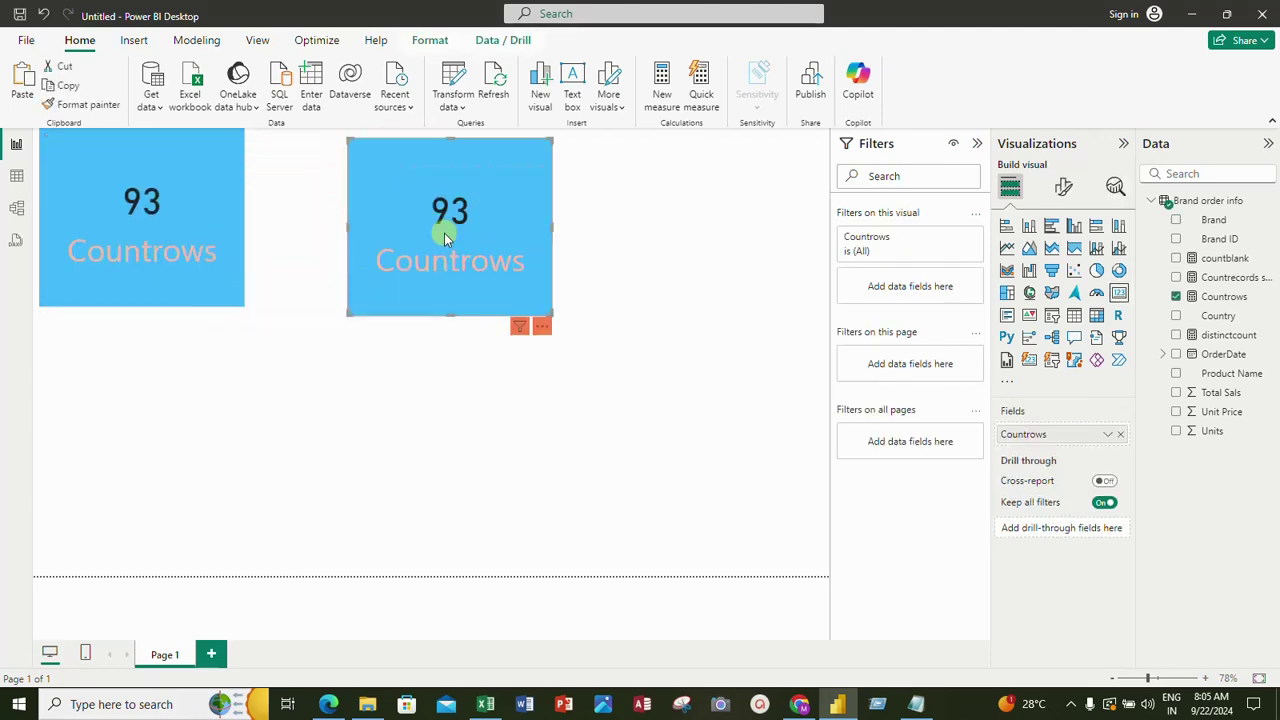
pyautogui.moveTo(447, 185); pyautogui.dragTo(368, 185)
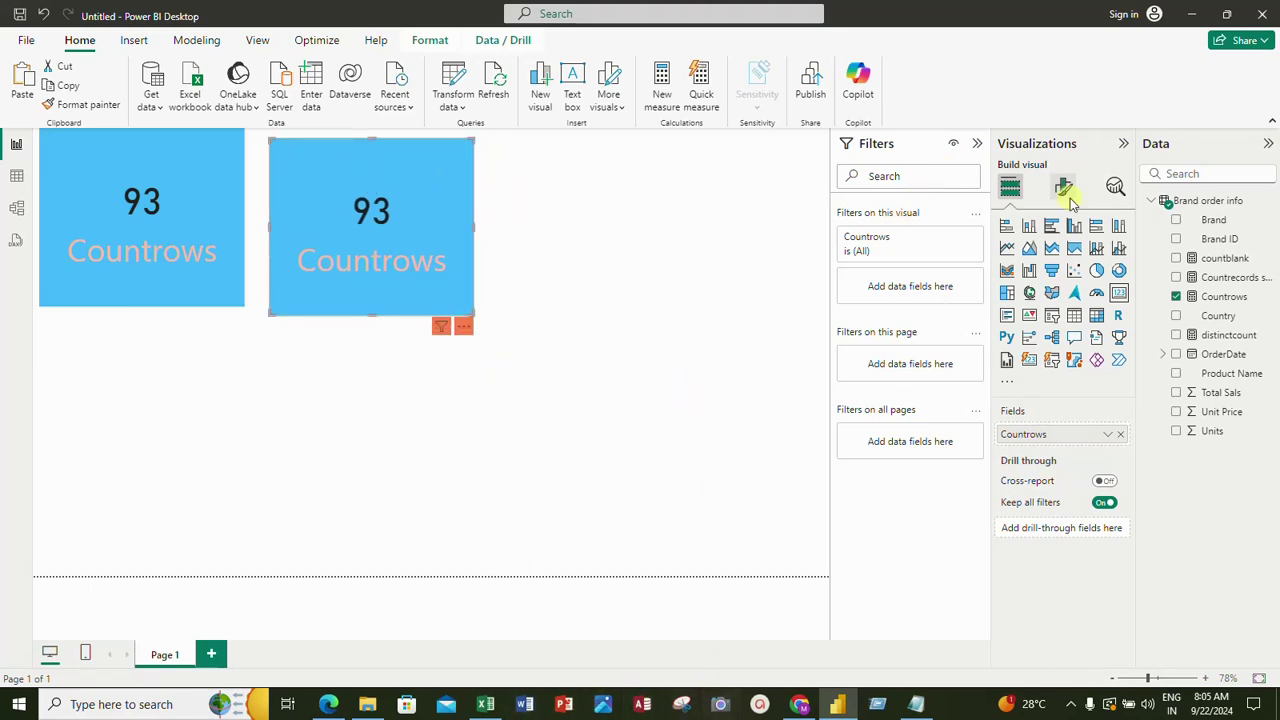
# Replace Countrows with the Countrecords skip blank measure in the copied card, and widen the card to fit its full label
pyautogui.click(1177, 297)
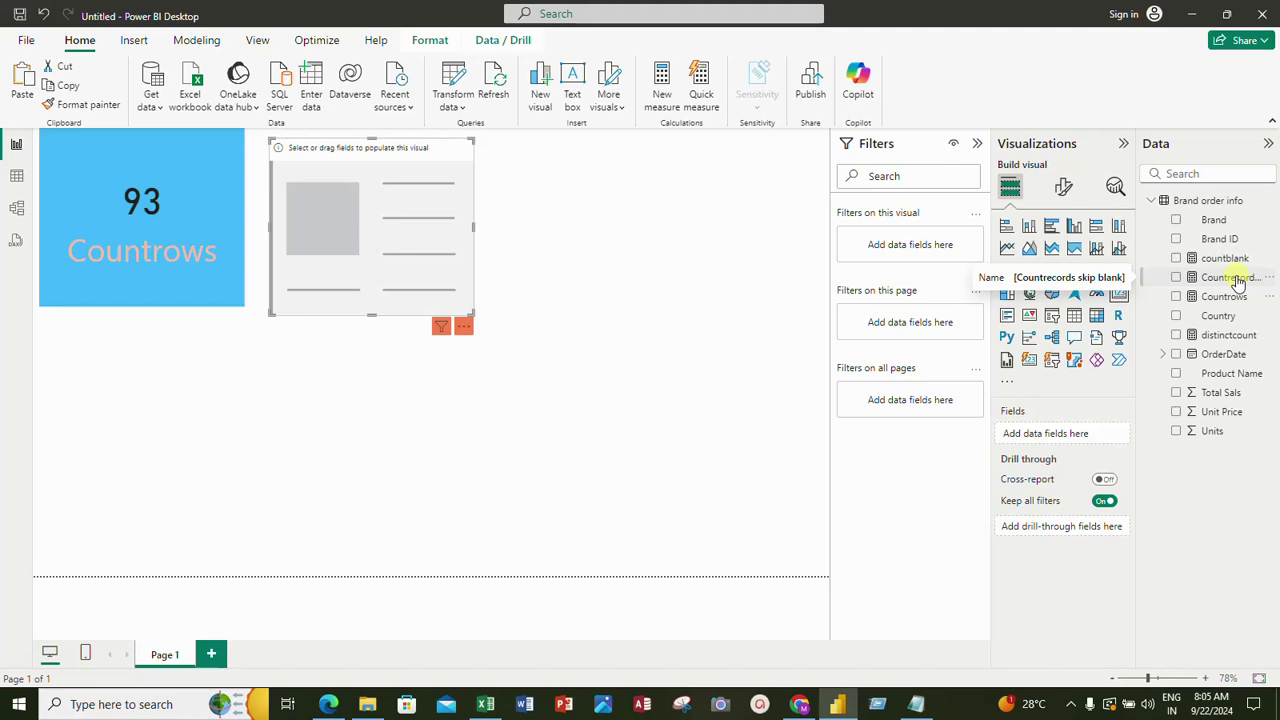
pyautogui.click(1177, 280)
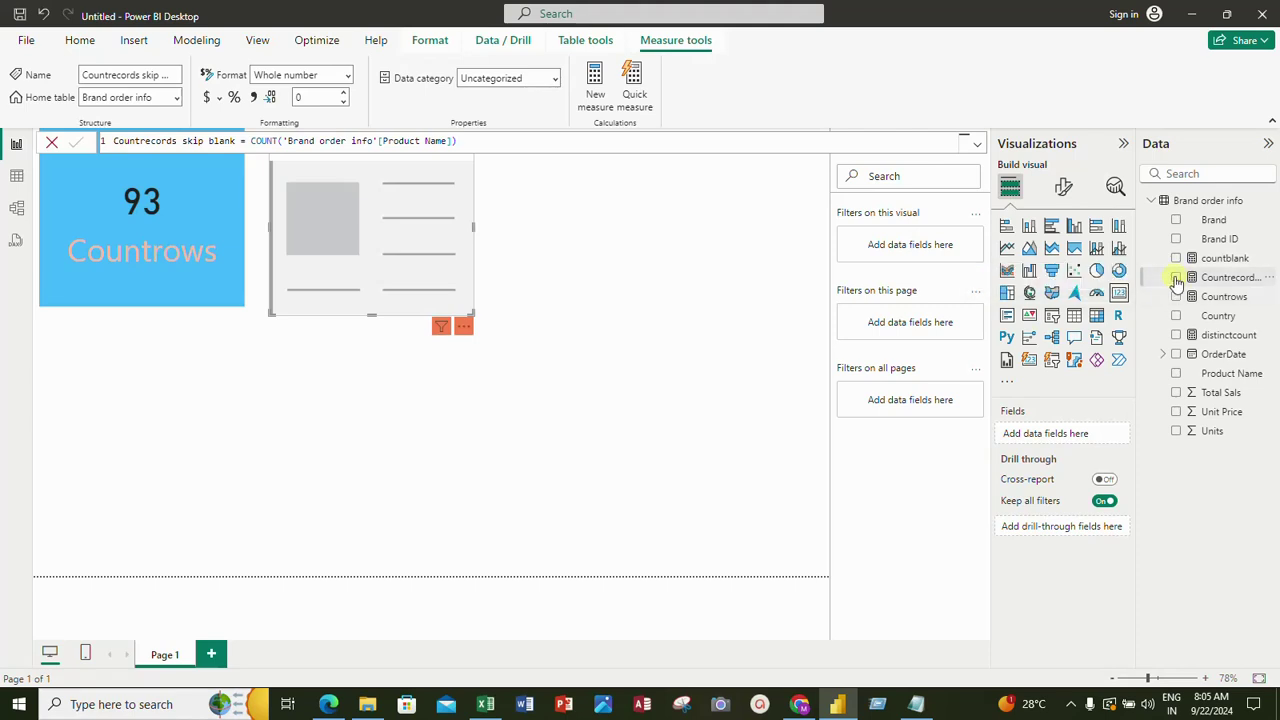
pyautogui.click(1177, 278)
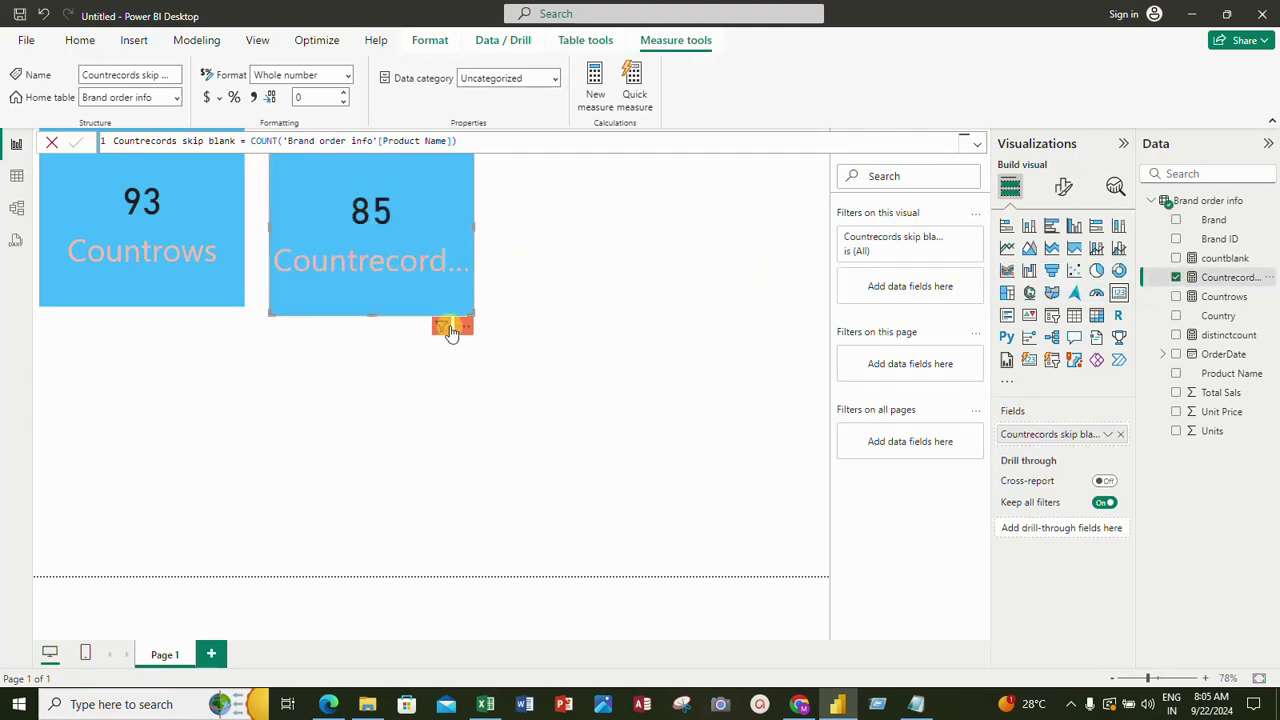
pyautogui.moveTo(449, 324)
pyautogui.moveTo(465, 312); pyautogui.dragTo(677, 317)
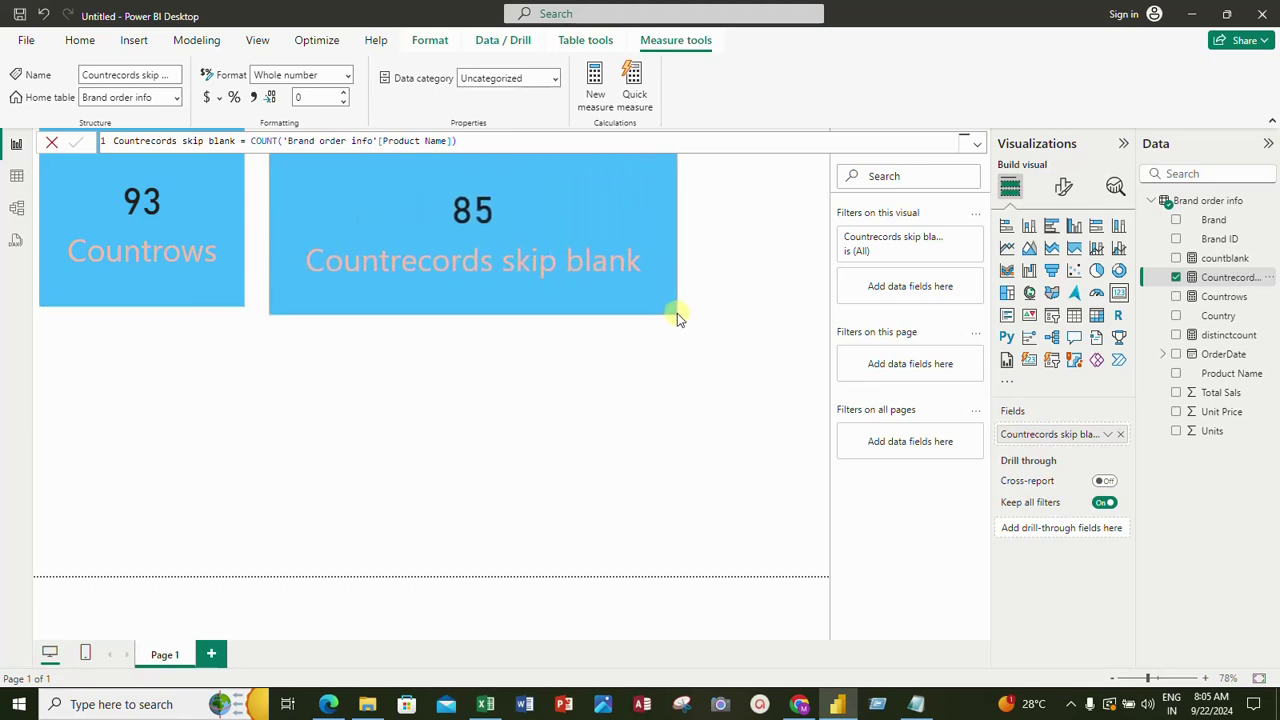
pyautogui.click(445, 261)
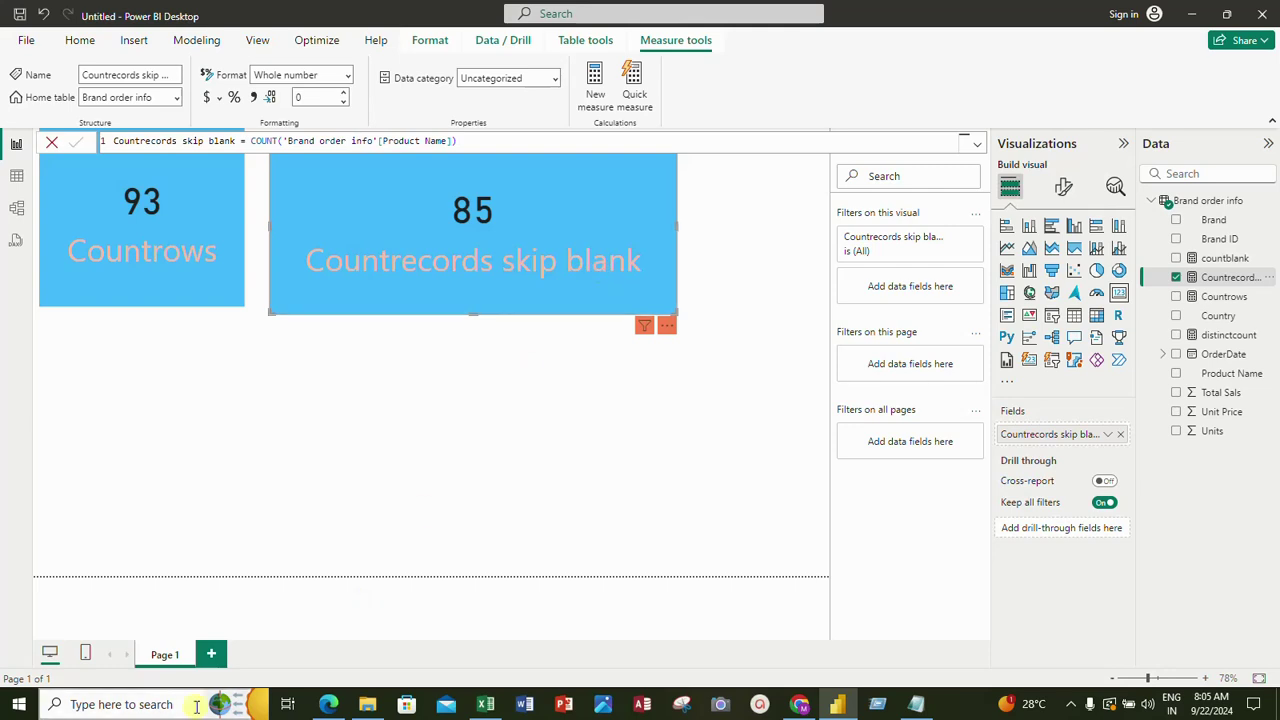
# Filter blanks out of the Product Name column in the table data, and examine the remaining rows and the filtered row count
pyautogui.click(16, 175)
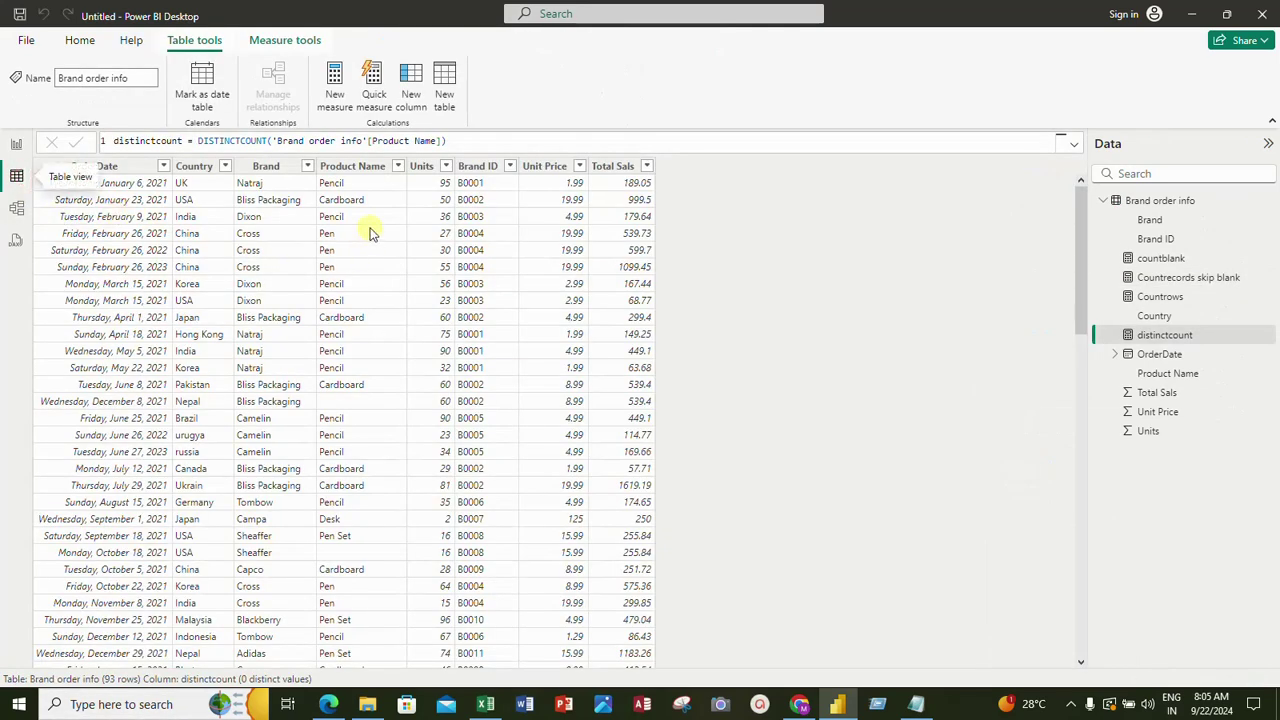
pyautogui.click(399, 168)
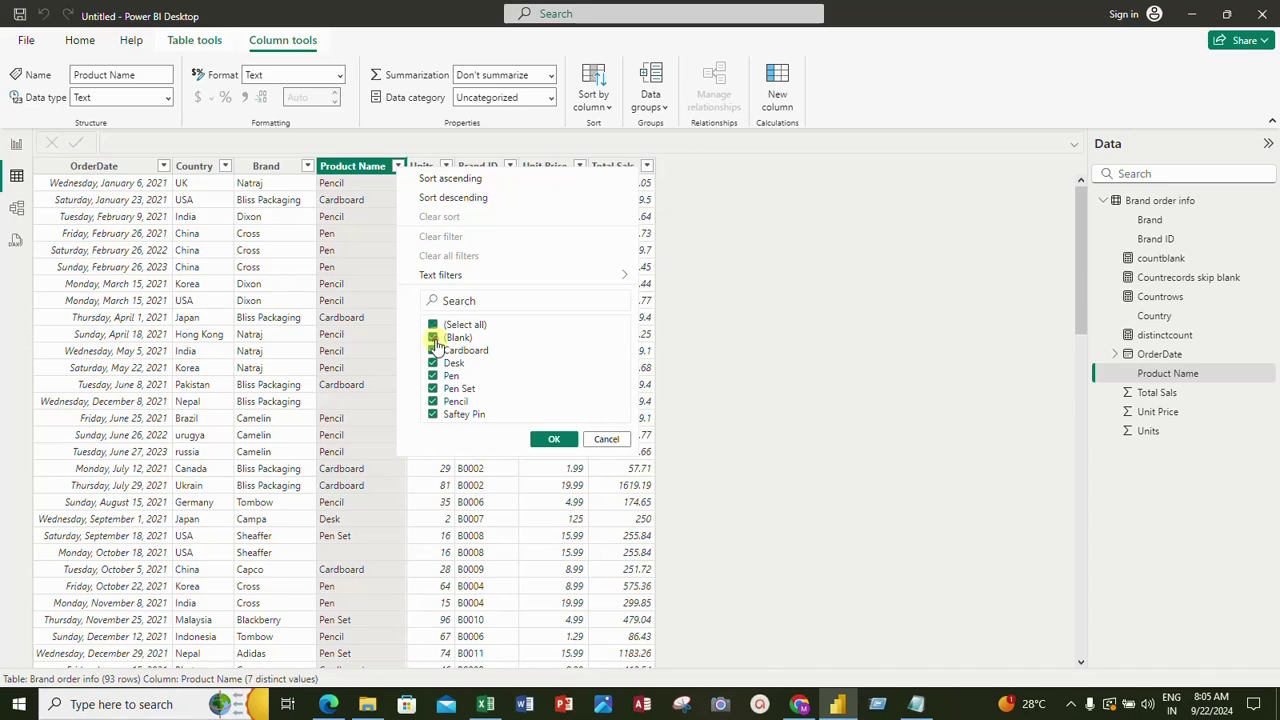
pyautogui.click(435, 340)
pyautogui.click(549, 441)
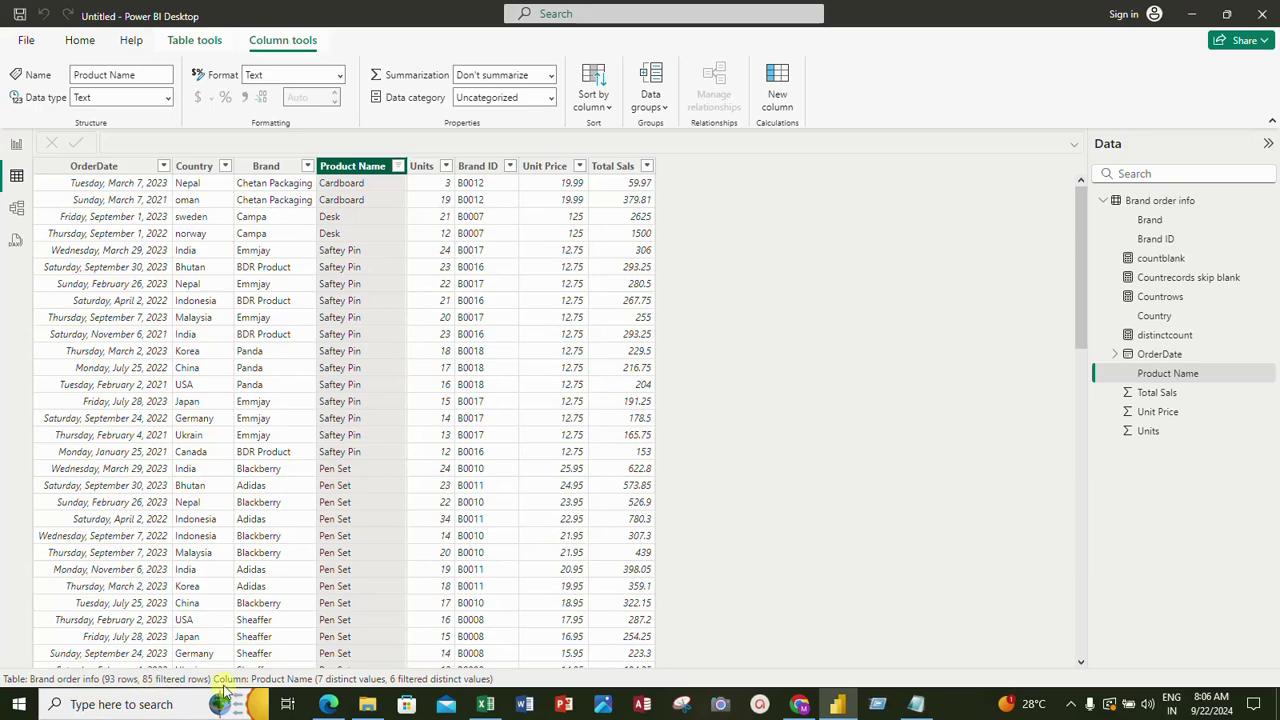
pyautogui.scroll(-15, 285, 424)
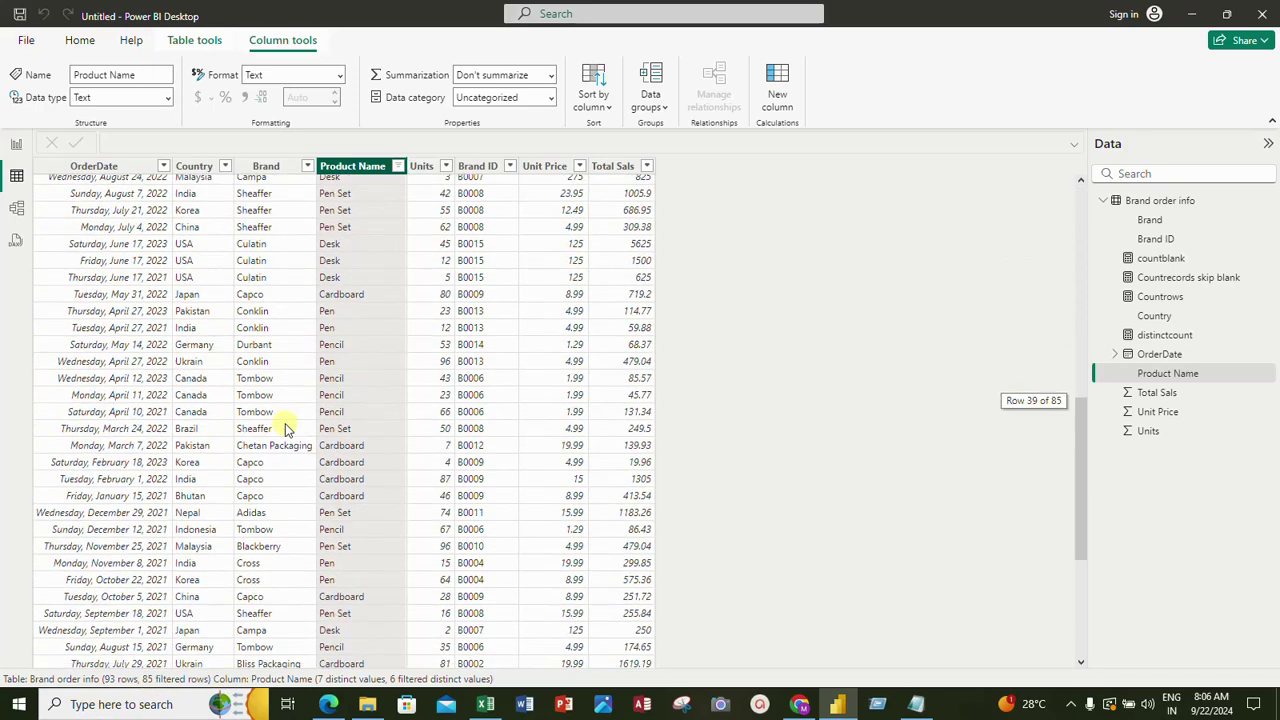
pyautogui.scroll(10, 285, 424)
pyautogui.scroll(5, 284, 424)
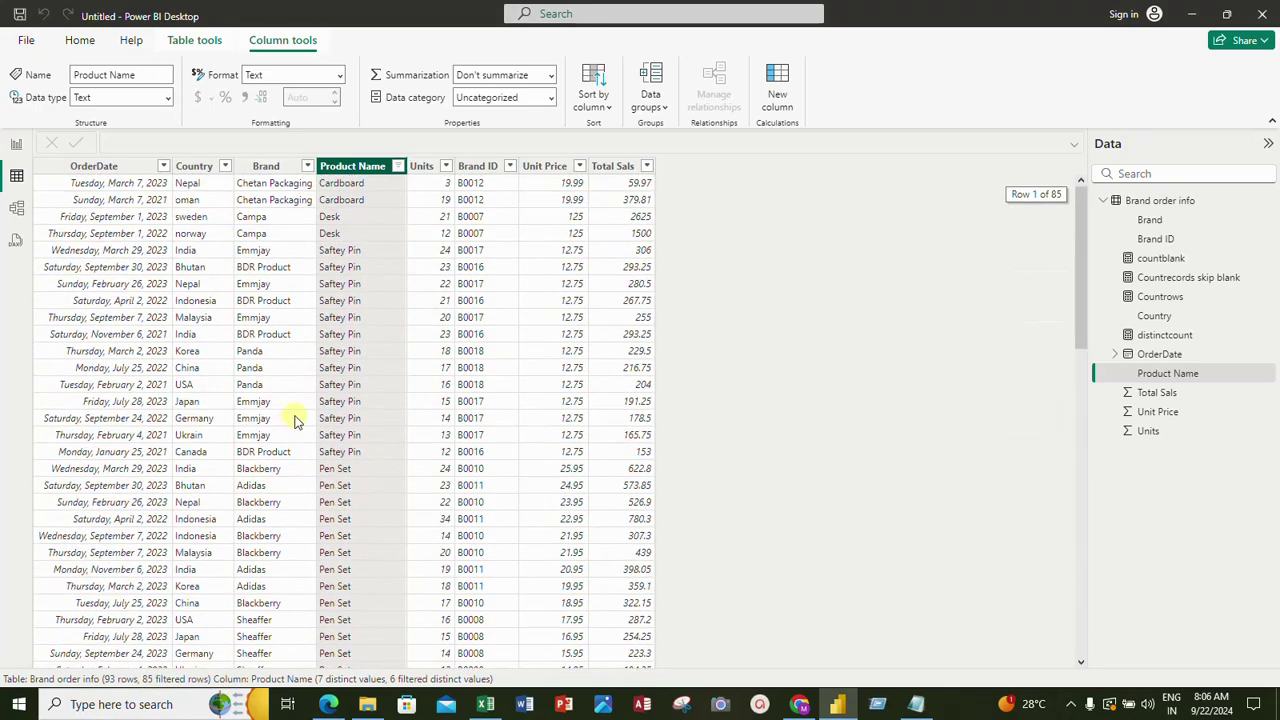
# Select all Product Name values again in the table data's filter, including blanks, and return to the report page
pyautogui.click(397, 166)
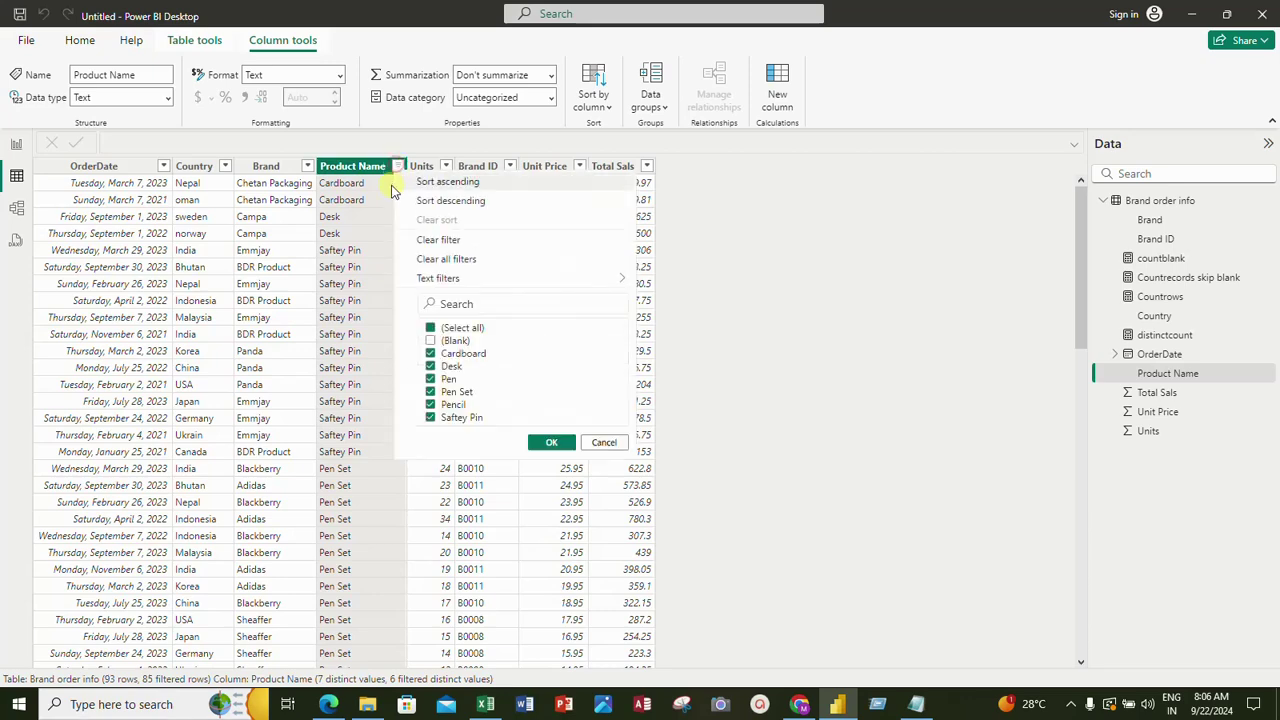
pyautogui.click(430, 328)
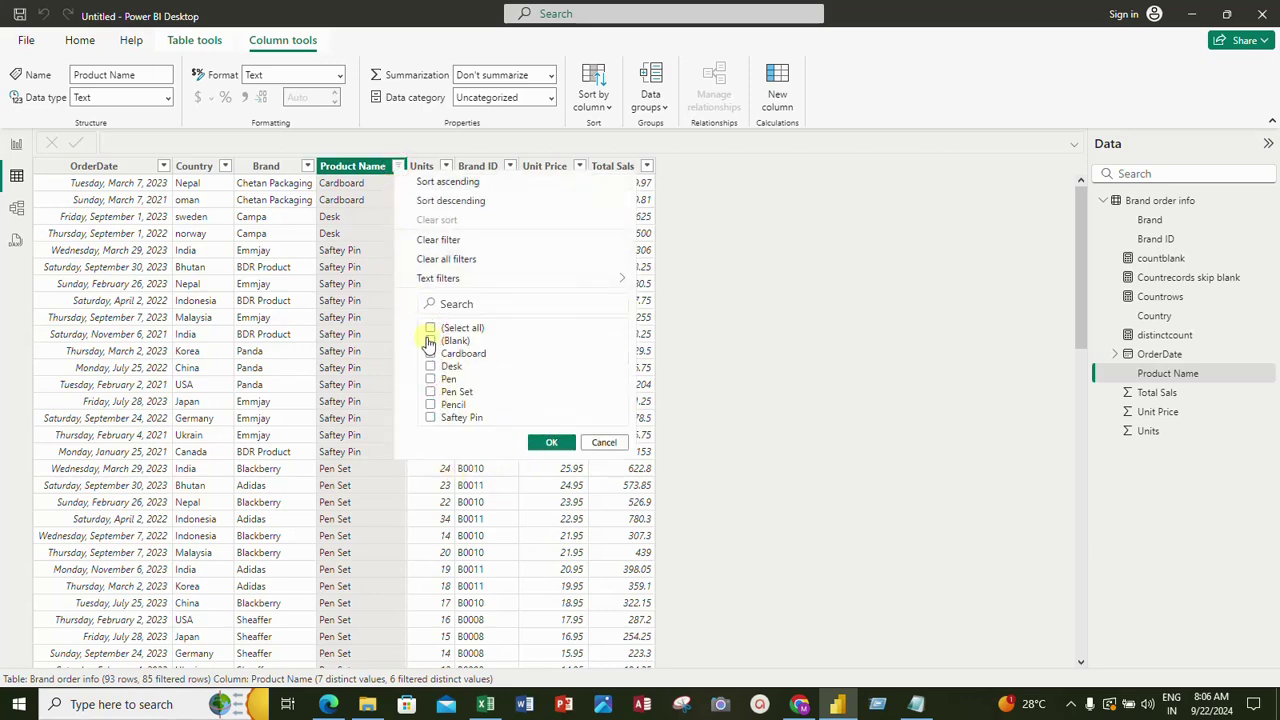
pyautogui.click(432, 330)
pyautogui.click(551, 442)
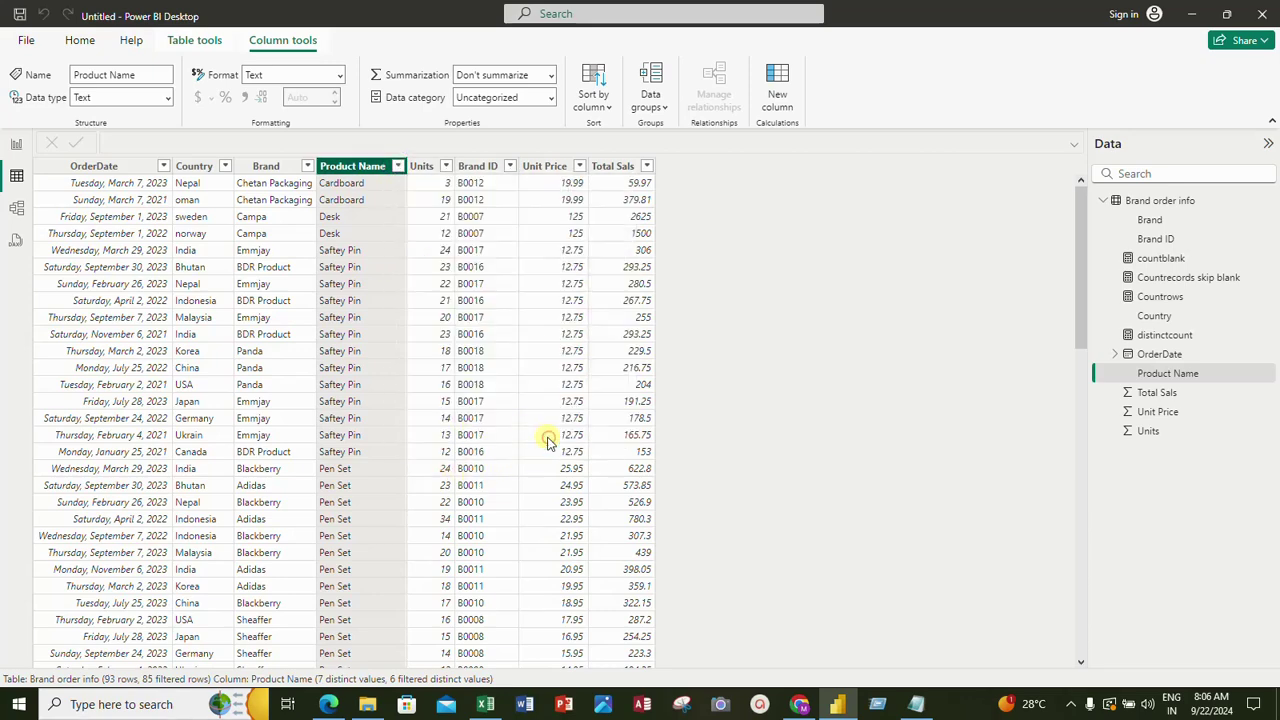
pyautogui.click(16, 145)
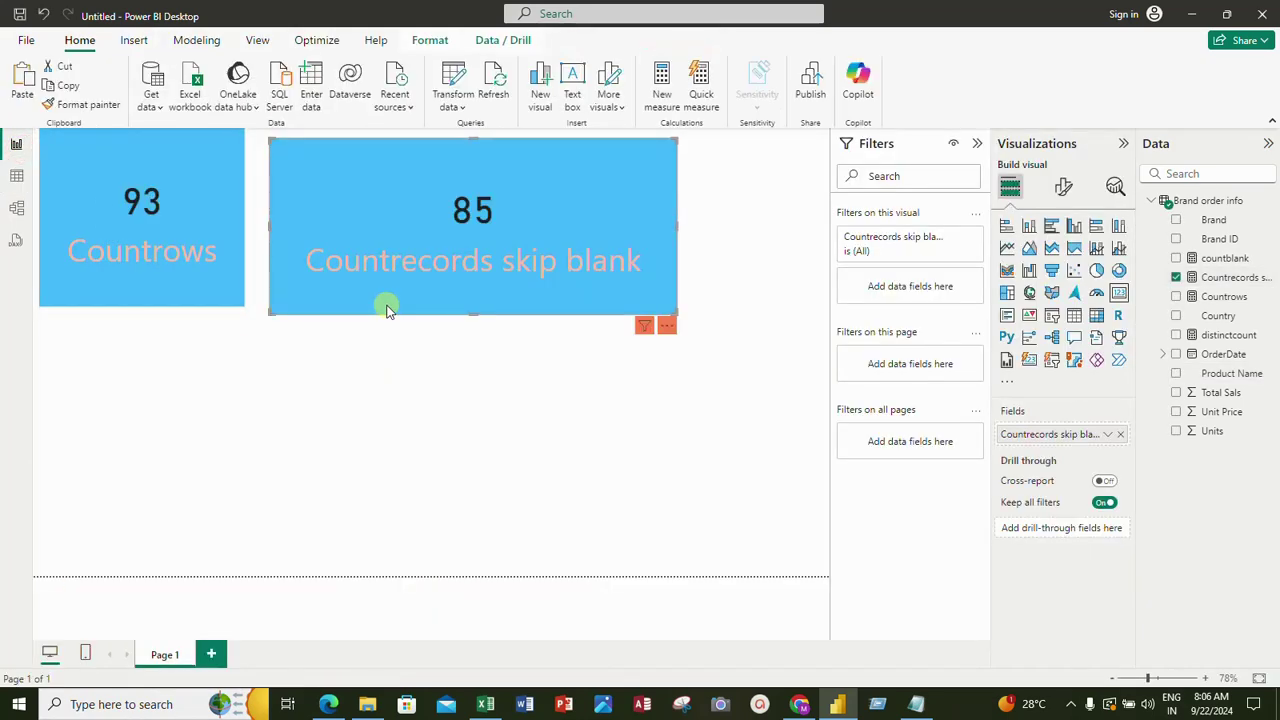
# Duplicate the Countrows card and place the copy directly below the original, aligned with its side edges
pyautogui.click(225, 240)
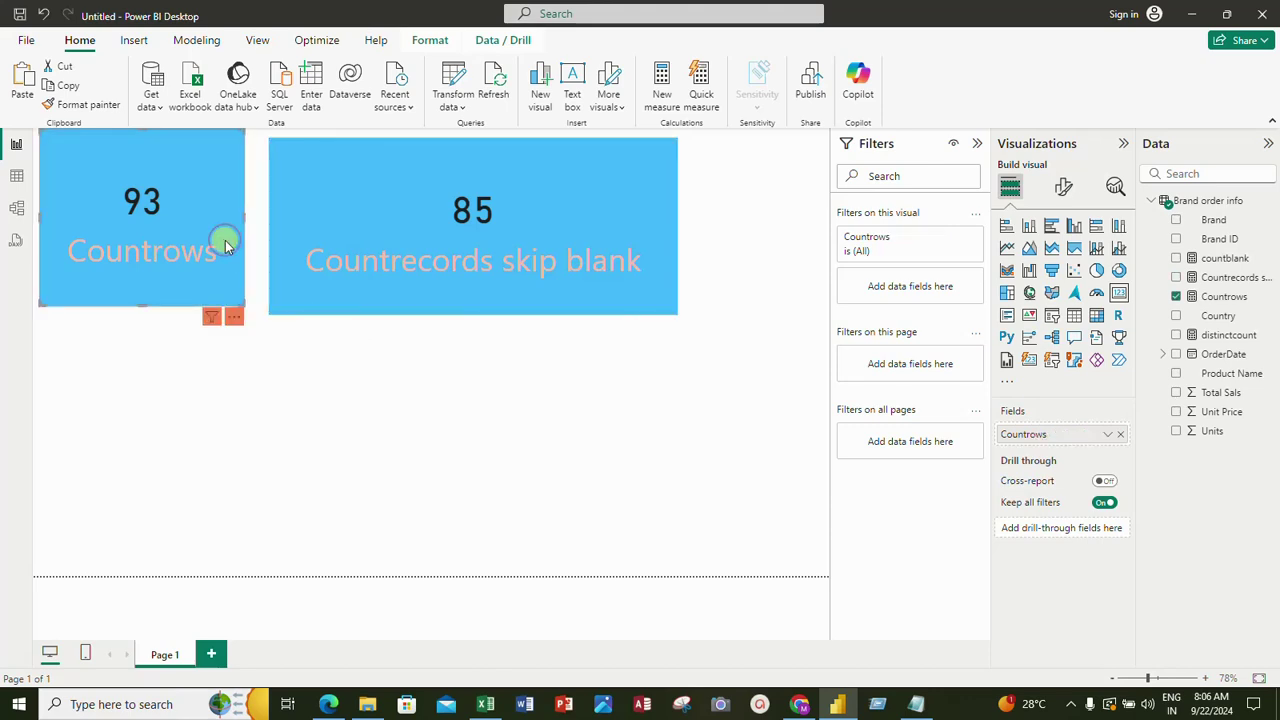
pyautogui.click(200, 370)
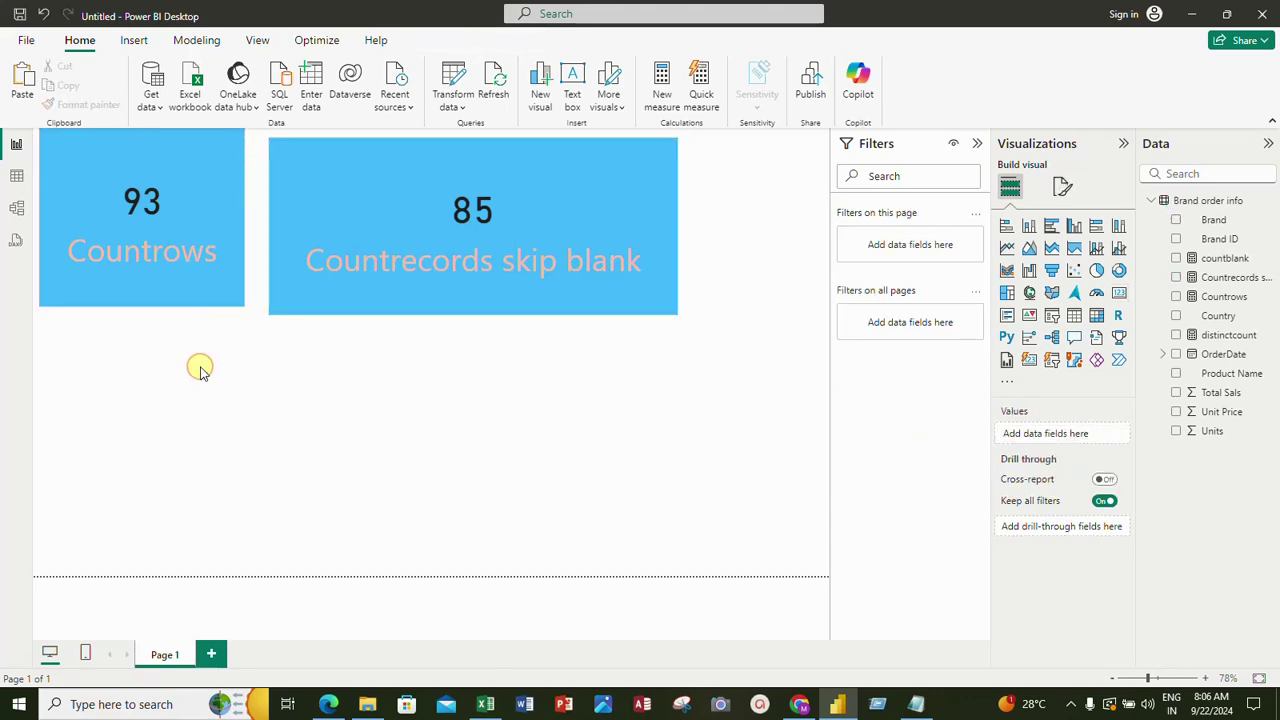
pyautogui.click(225, 240)
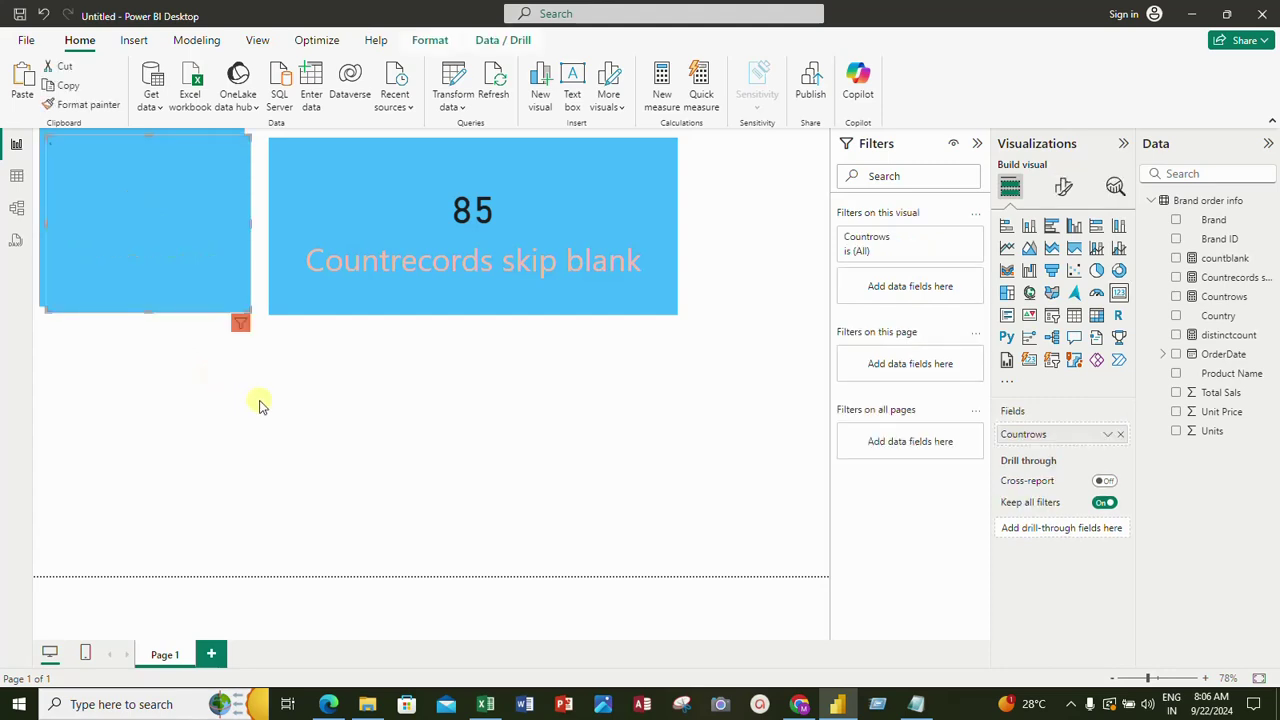
pyautogui.hotkey('ctrl', 'c')
pyautogui.hotkey('ctrl', 'v')
pyautogui.moveTo(225, 240); pyautogui.dragTo(206, 486)
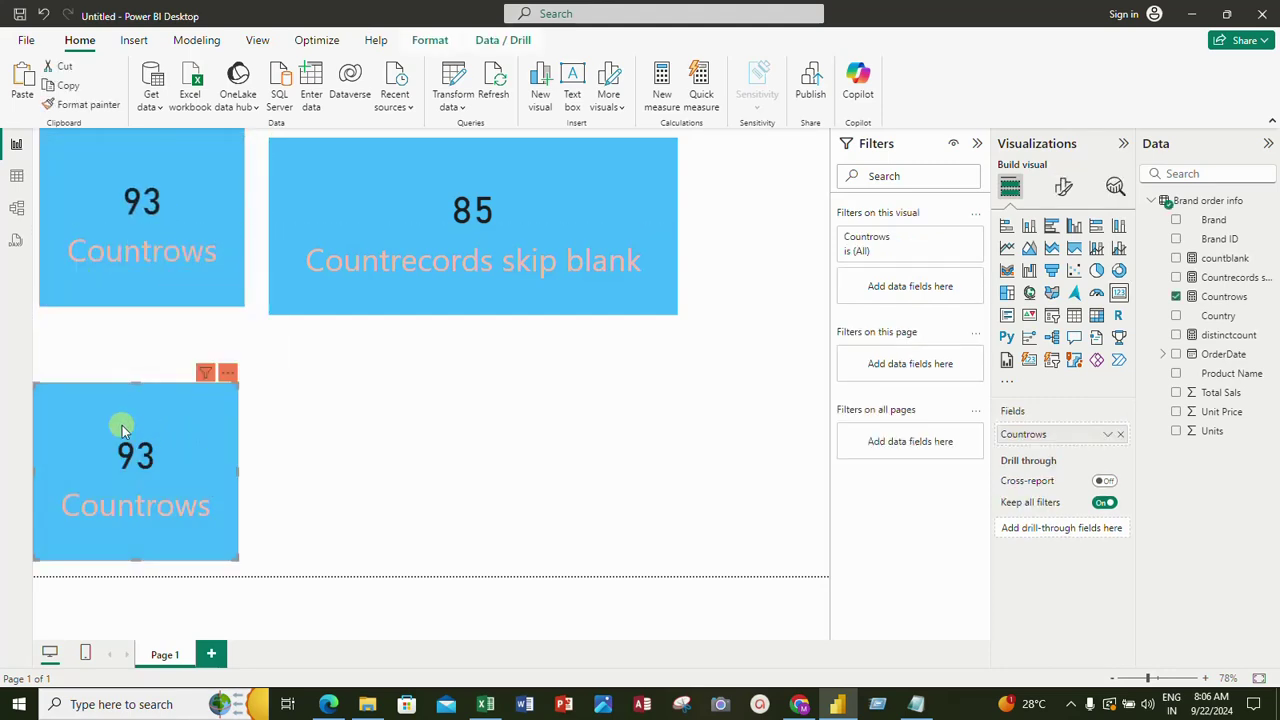
pyautogui.moveTo(108, 422); pyautogui.dragTo(117, 383)
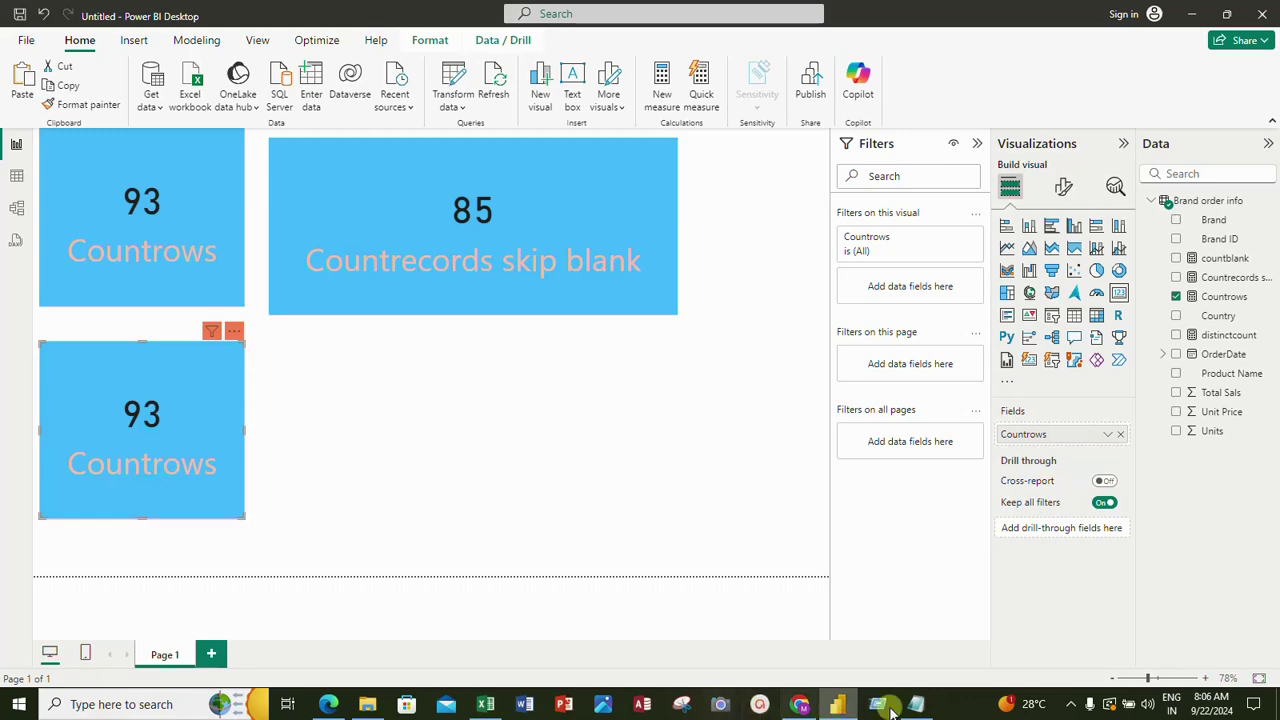
# Check the function list in Notepad, and replace Countrows with the countblank measure in the lower card
pyautogui.click(916, 706)
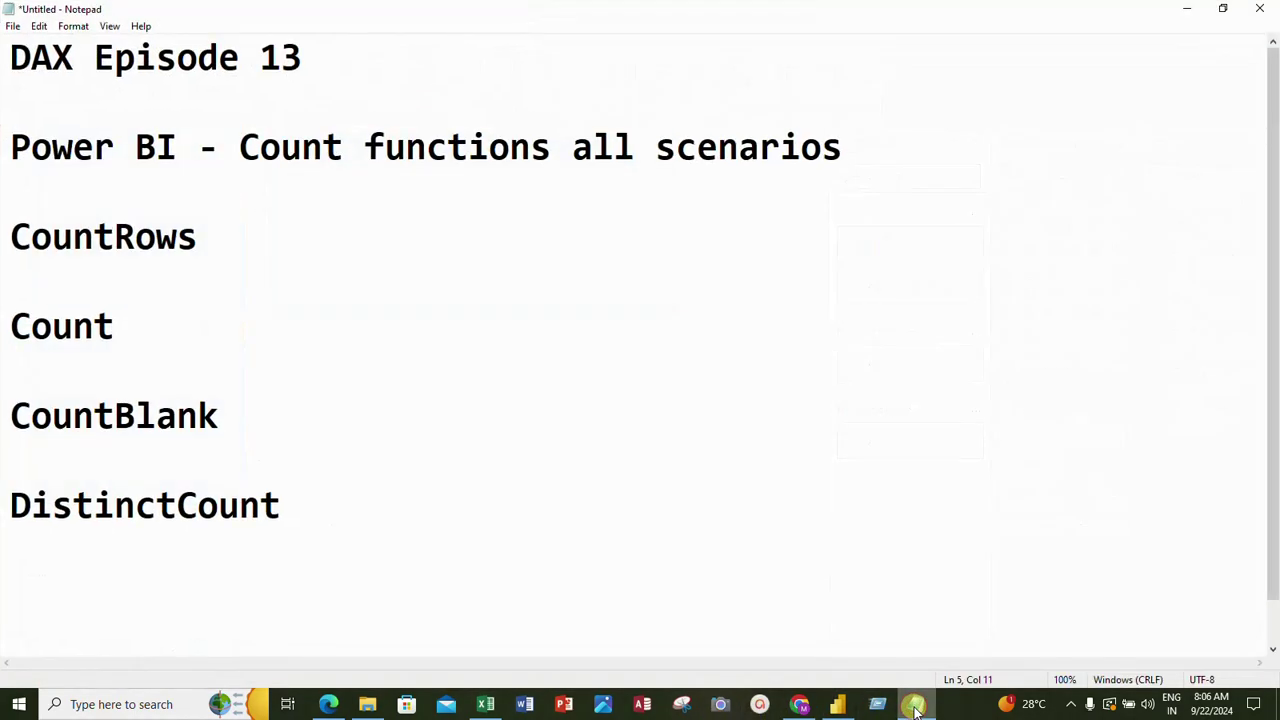
pyautogui.click(916, 706)
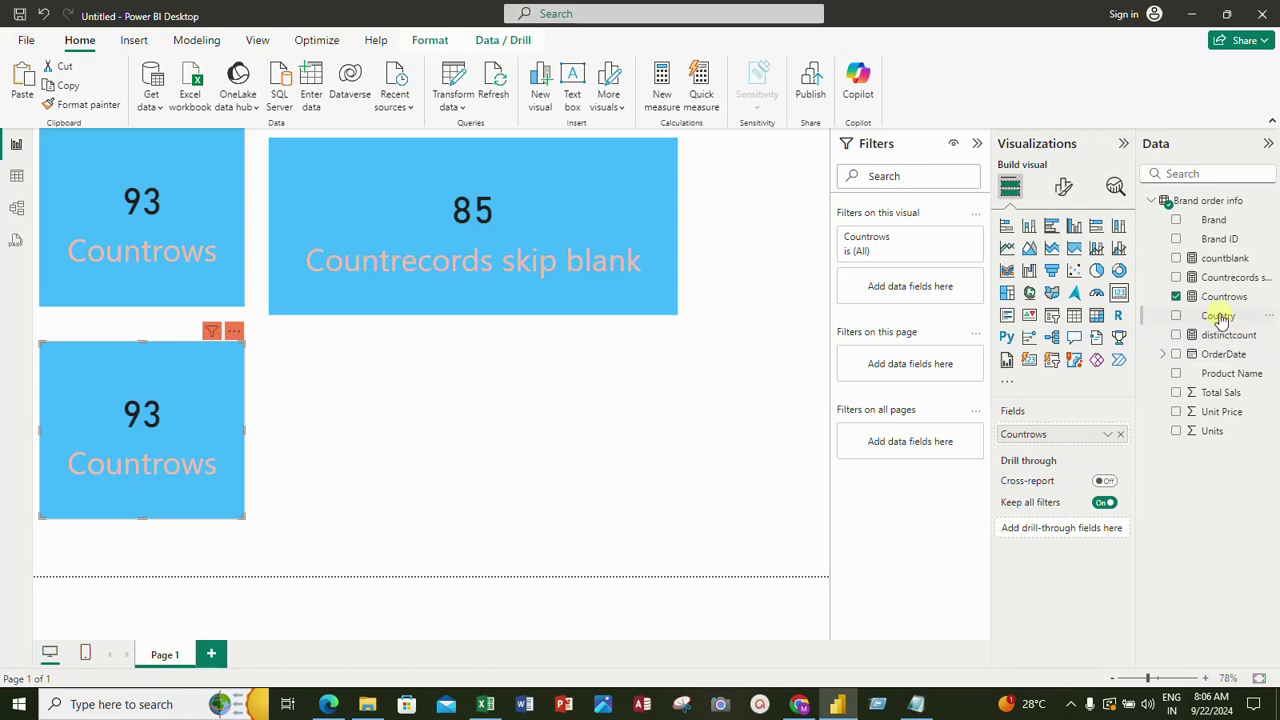
pyautogui.click(1176, 296)
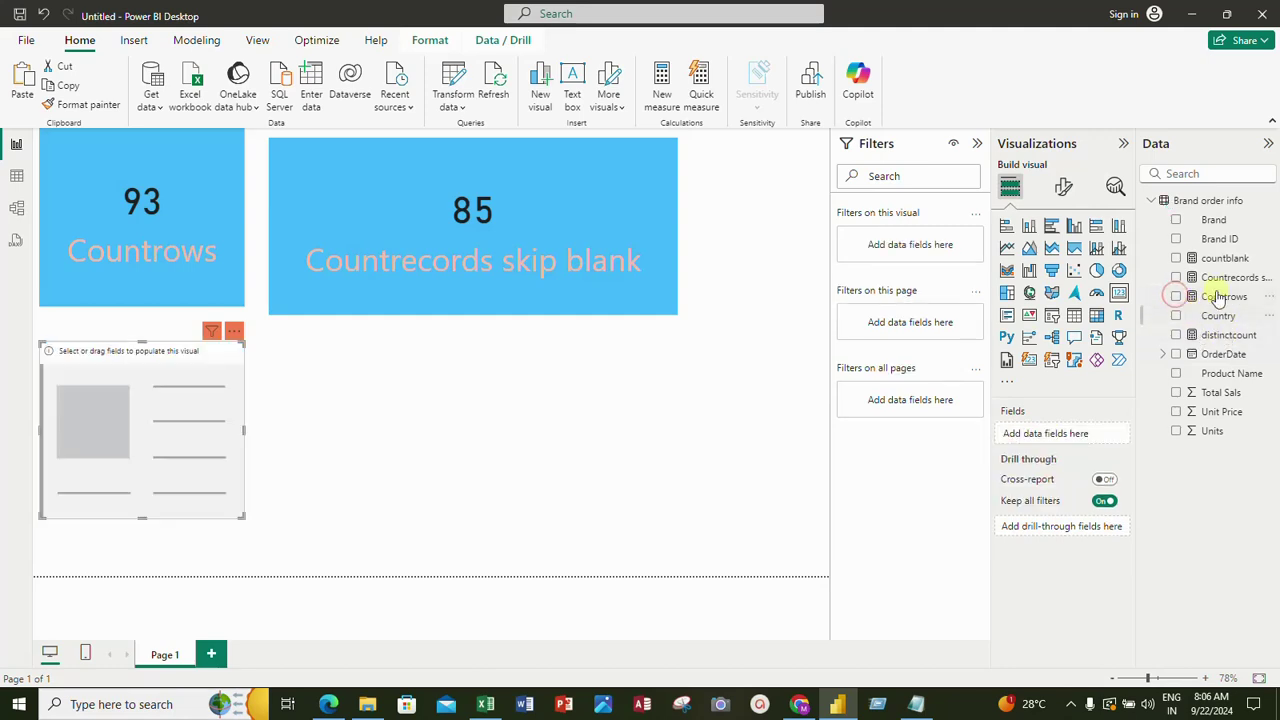
pyautogui.click(1177, 258)
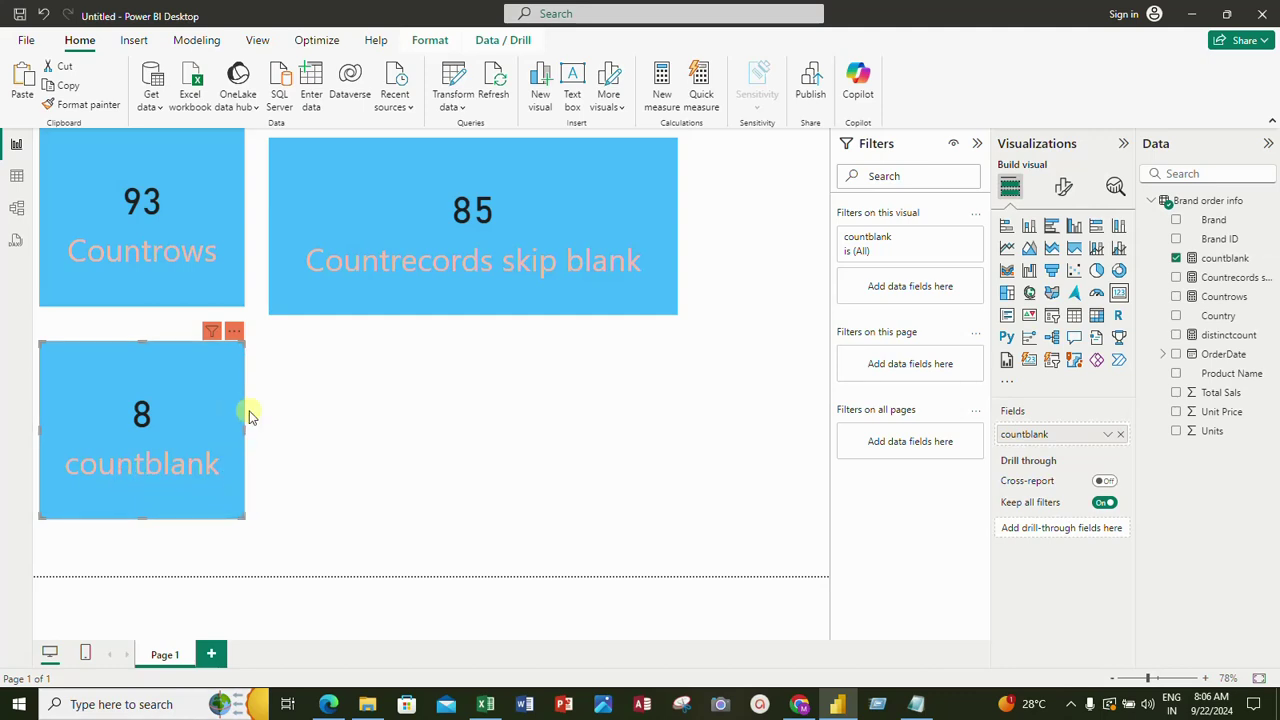
pyautogui.click(315, 417)
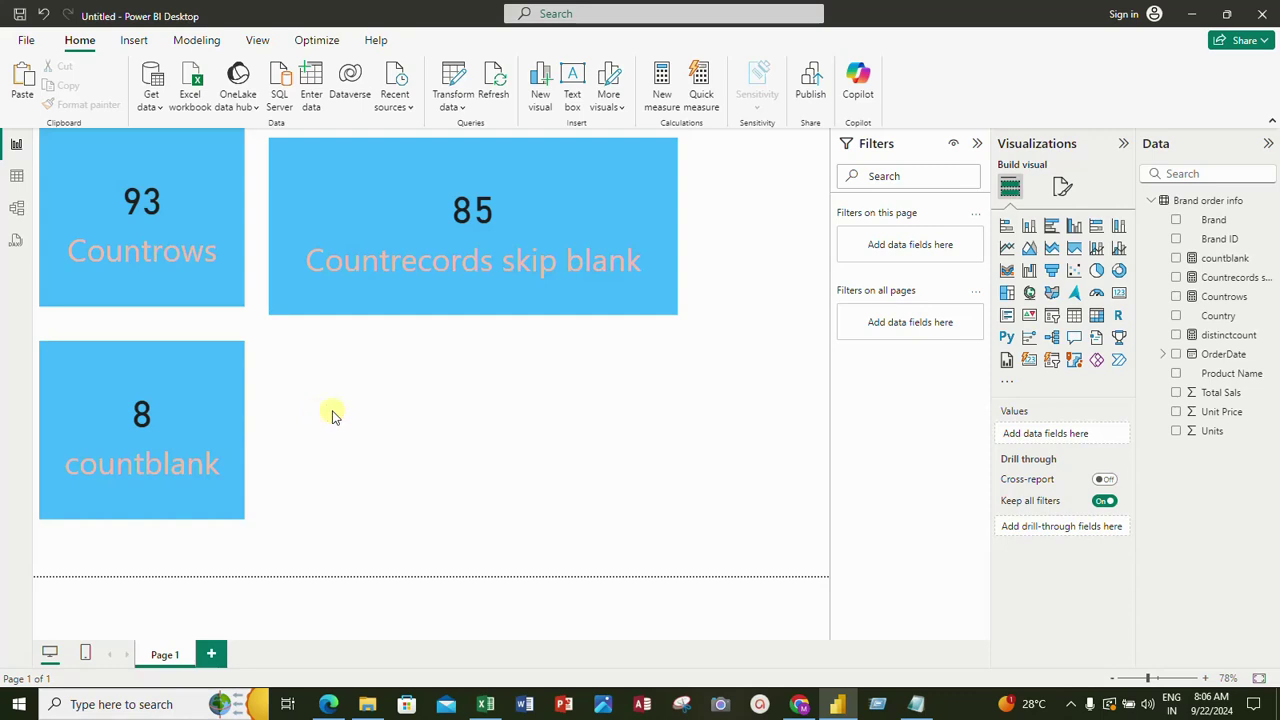
# Place a copy of the countblank card under the Countrecords skip blank card, and replace its measure with distinctcount
pyautogui.moveTo(220, 403); pyautogui.dragTo(451, 392)
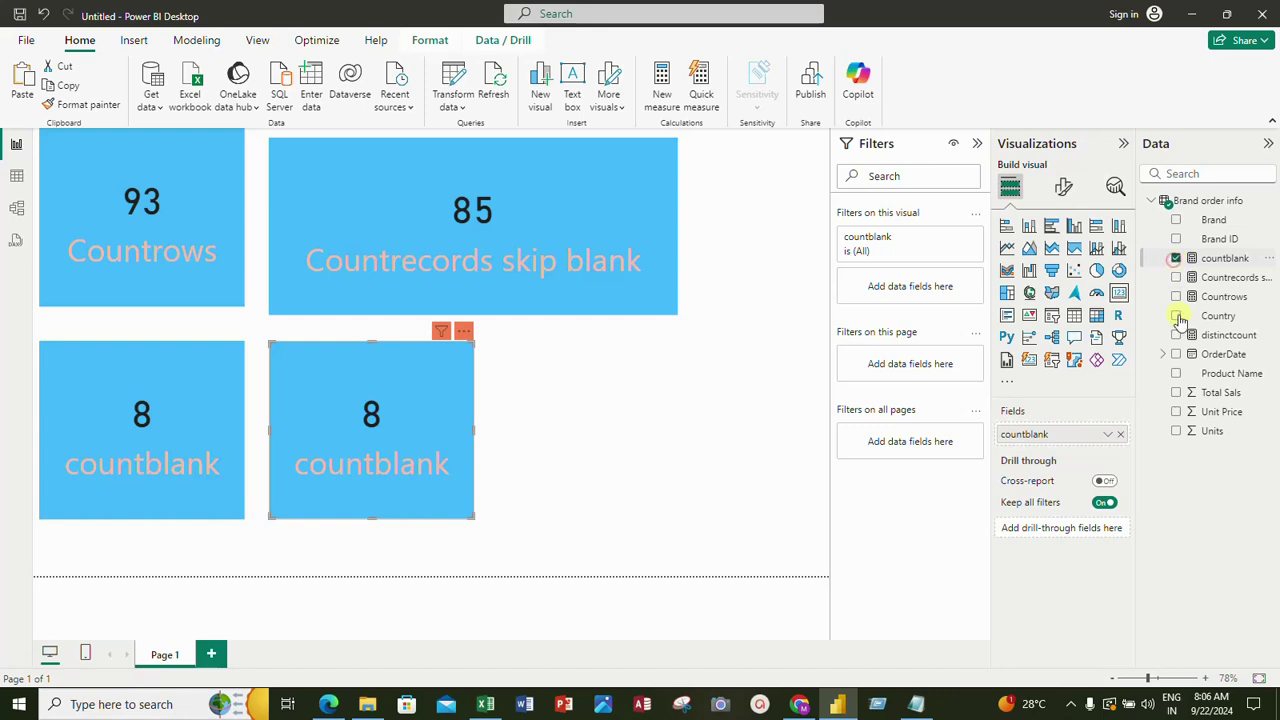
pyautogui.click(1176, 258)
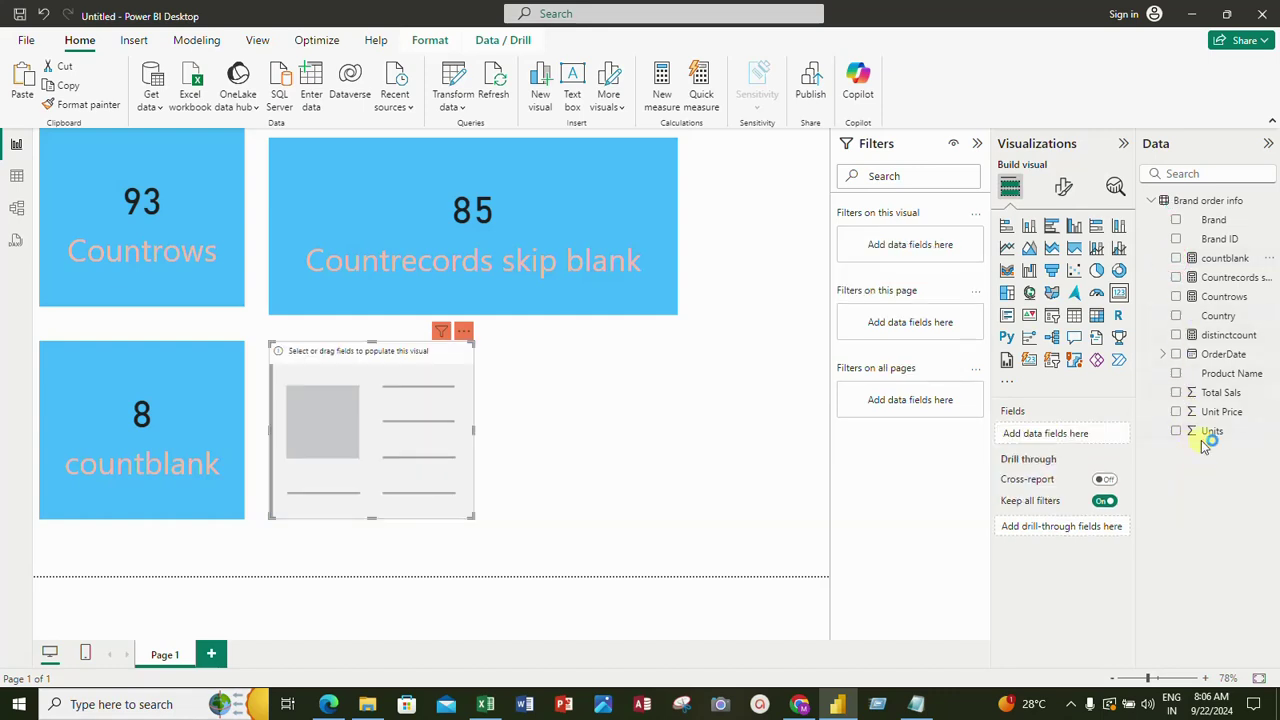
pyautogui.click(1176, 335)
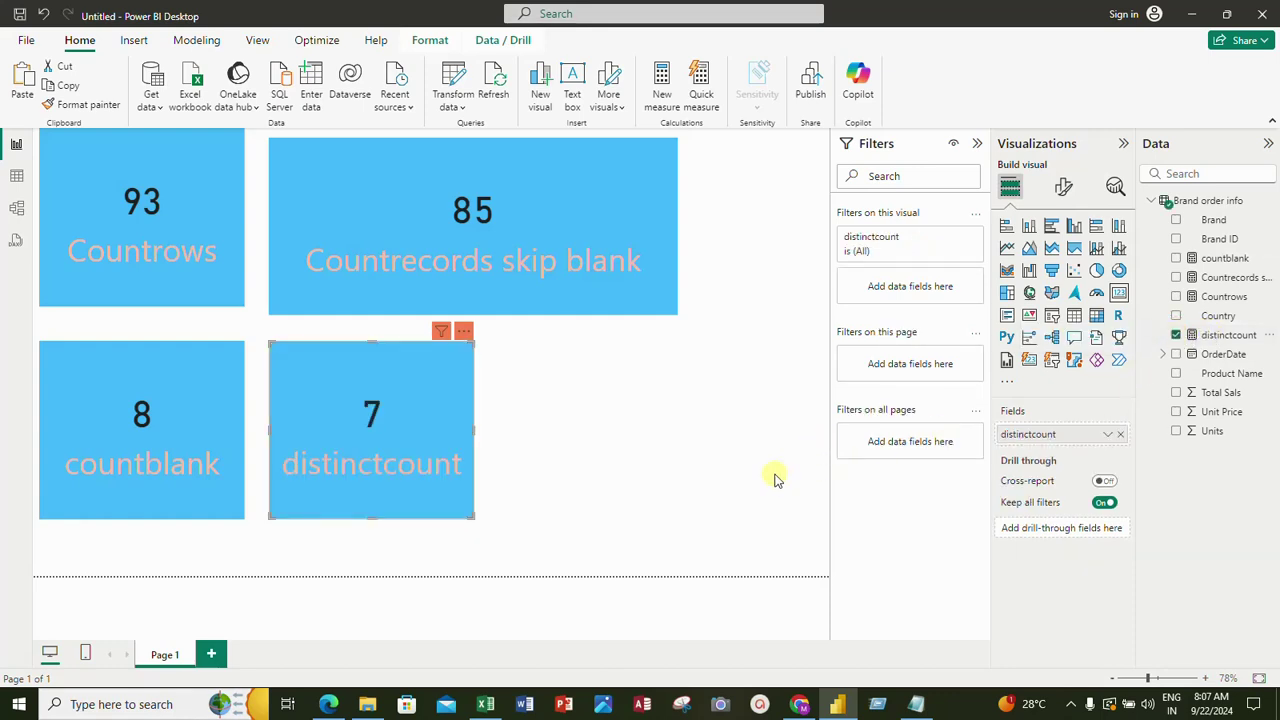
pyautogui.click(407, 386)
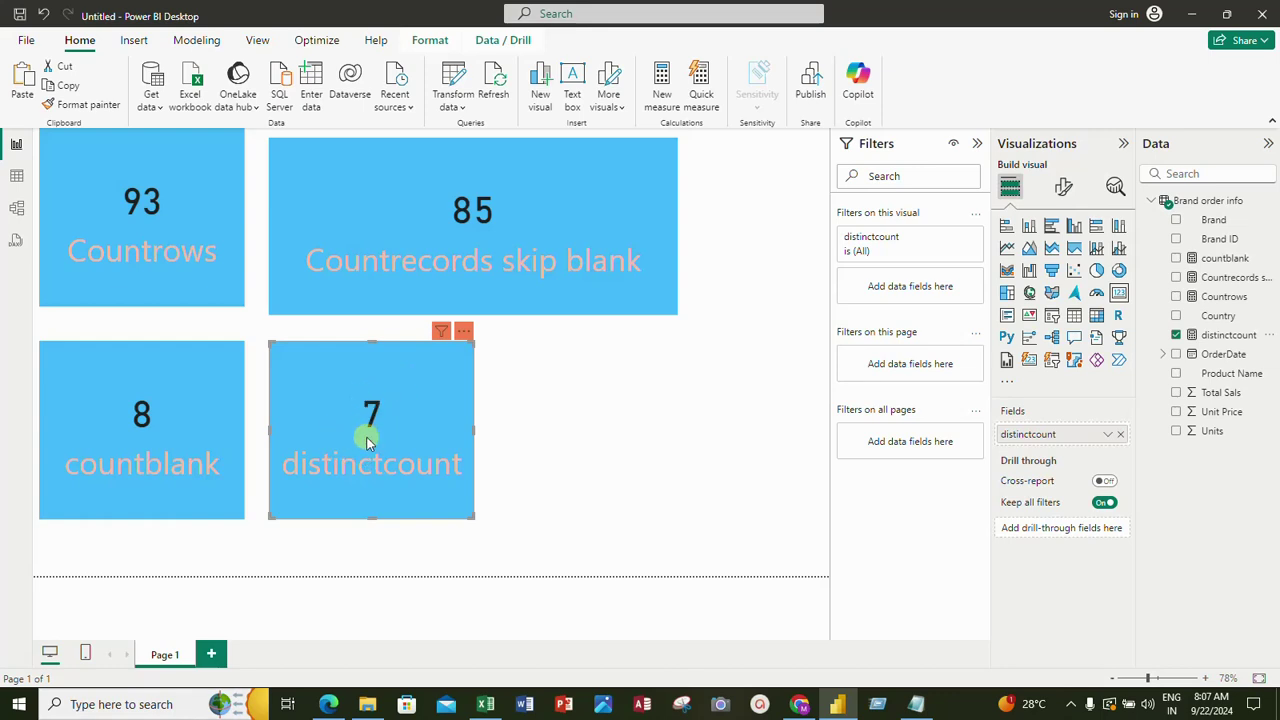
# Examine the distinct Product Name values in the table data's filter list to verify the distinctcount result
pyautogui.click(16, 176)
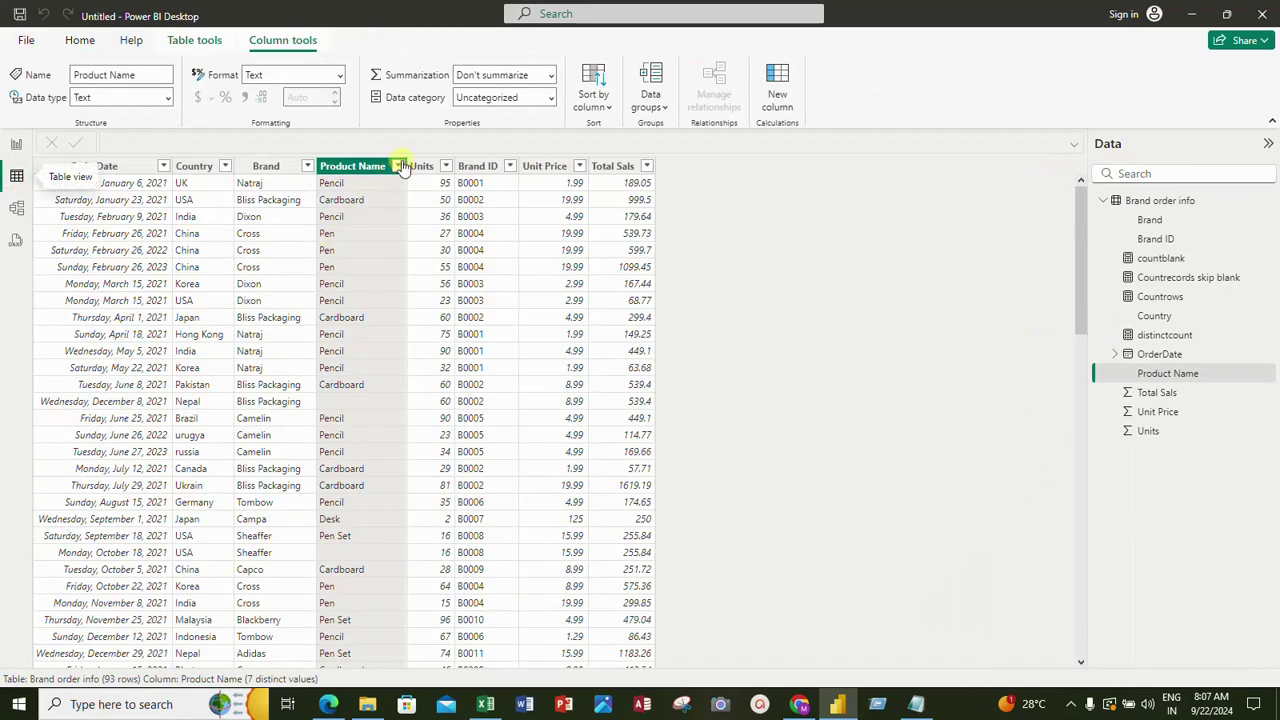
pyautogui.click(398, 167)
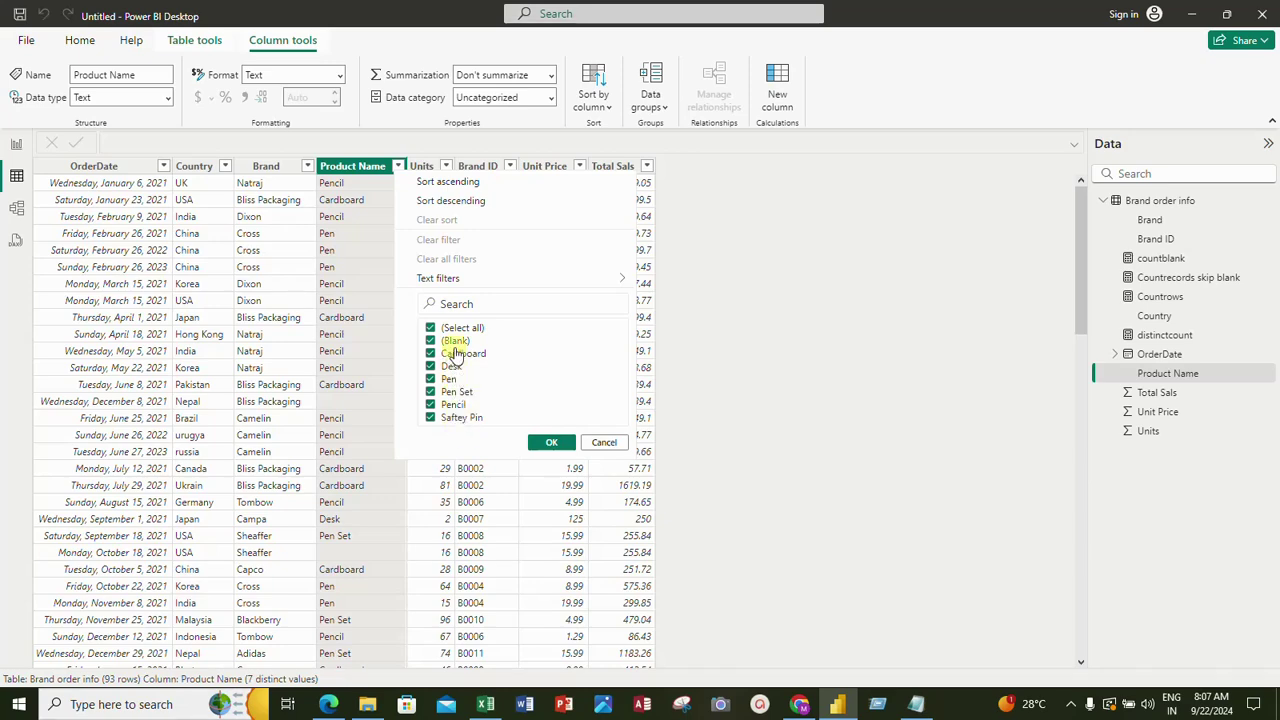
pyautogui.click(17, 144)
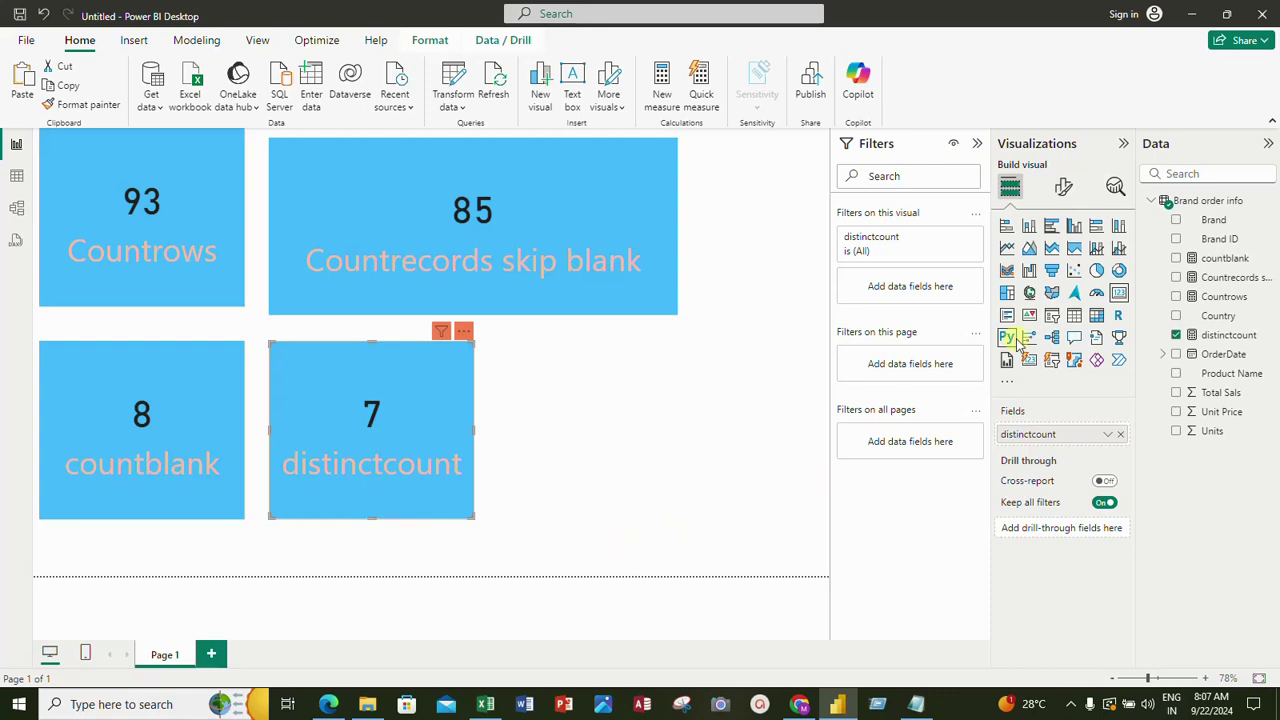
# Add a table visual beside the distinctcount card showing the Product Name field, and compare its entries with the card
pyautogui.click(651, 429)
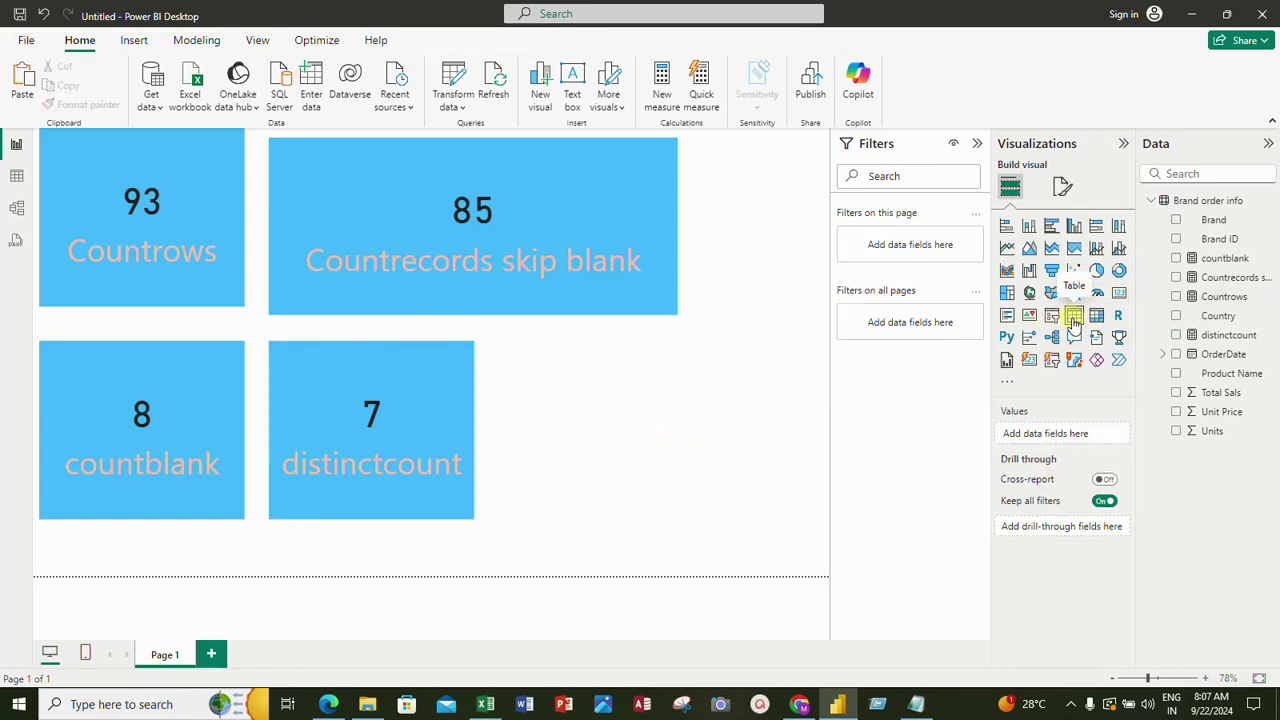
pyautogui.click(1074, 316)
pyautogui.moveTo(591, 362); pyautogui.dragTo(644, 360)
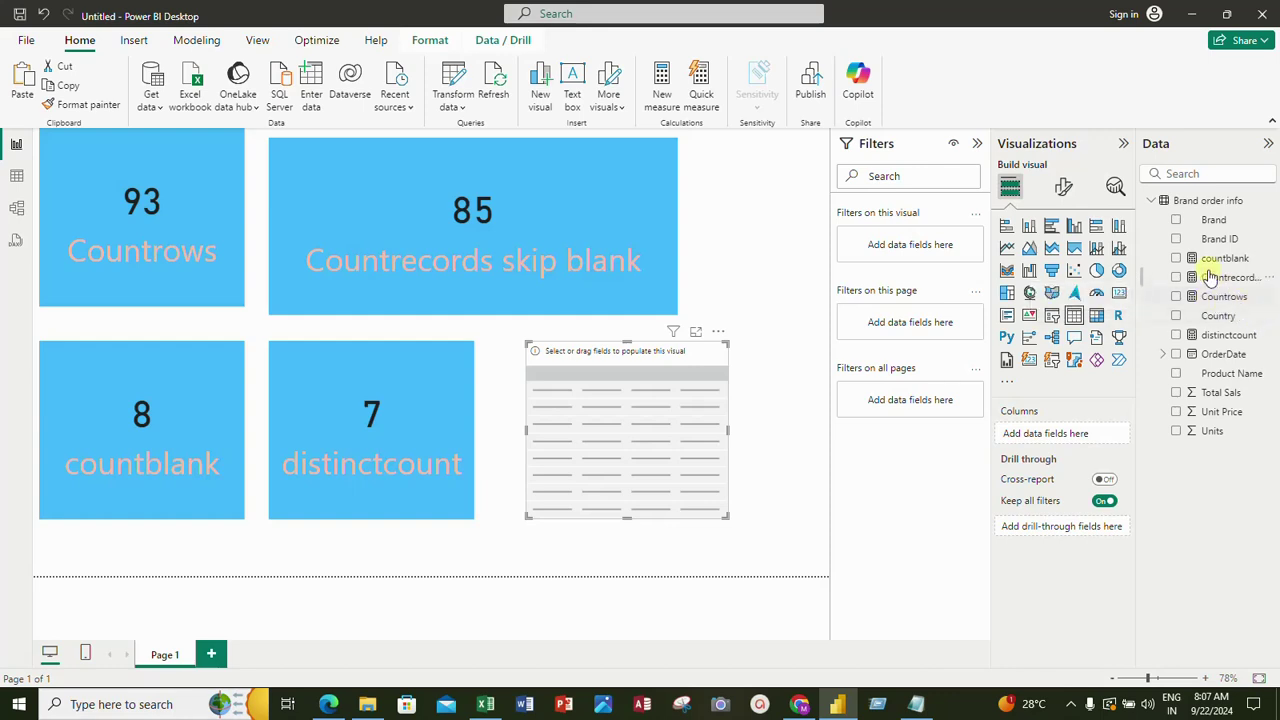
pyautogui.click(1176, 373)
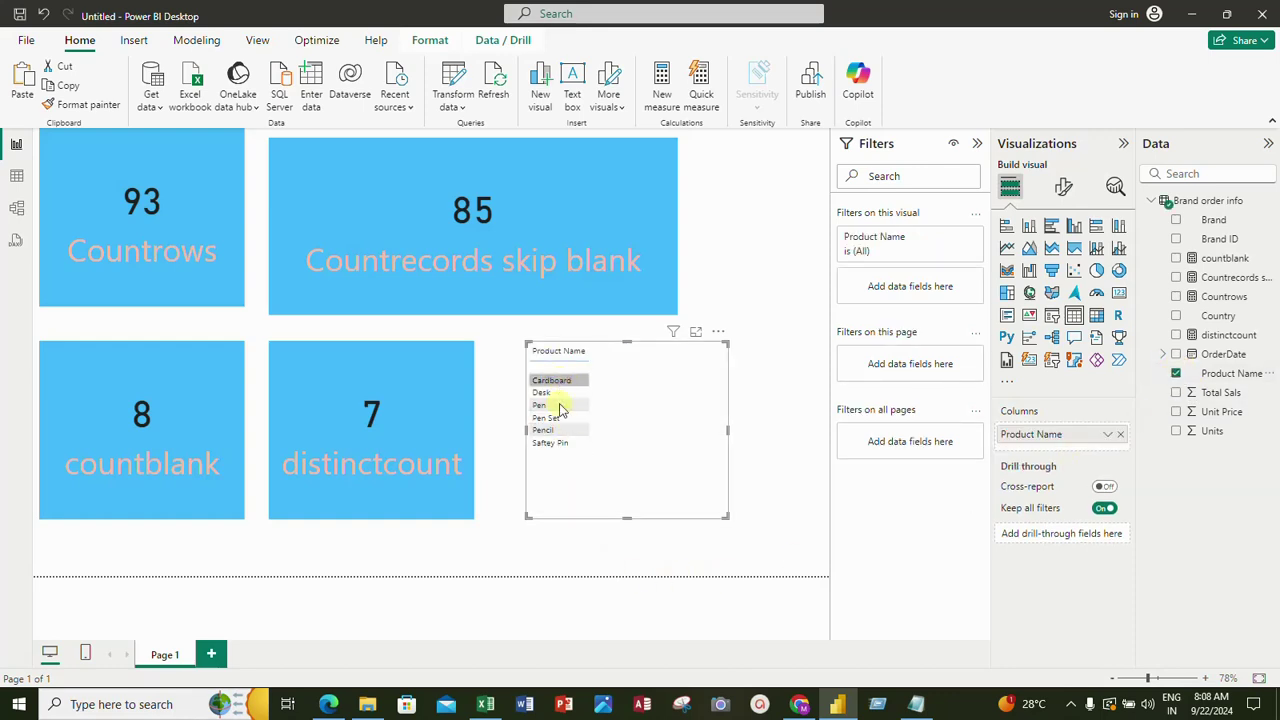
pyautogui.click(393, 447)
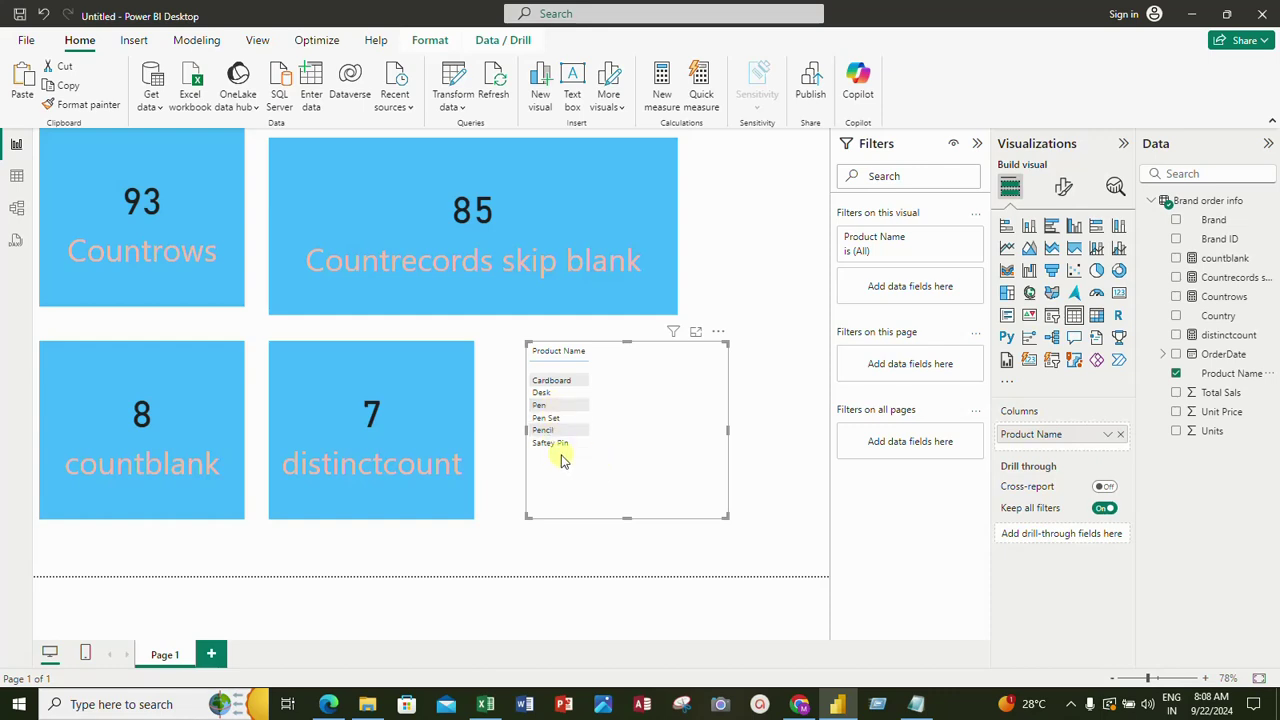
pyautogui.click(393, 432)
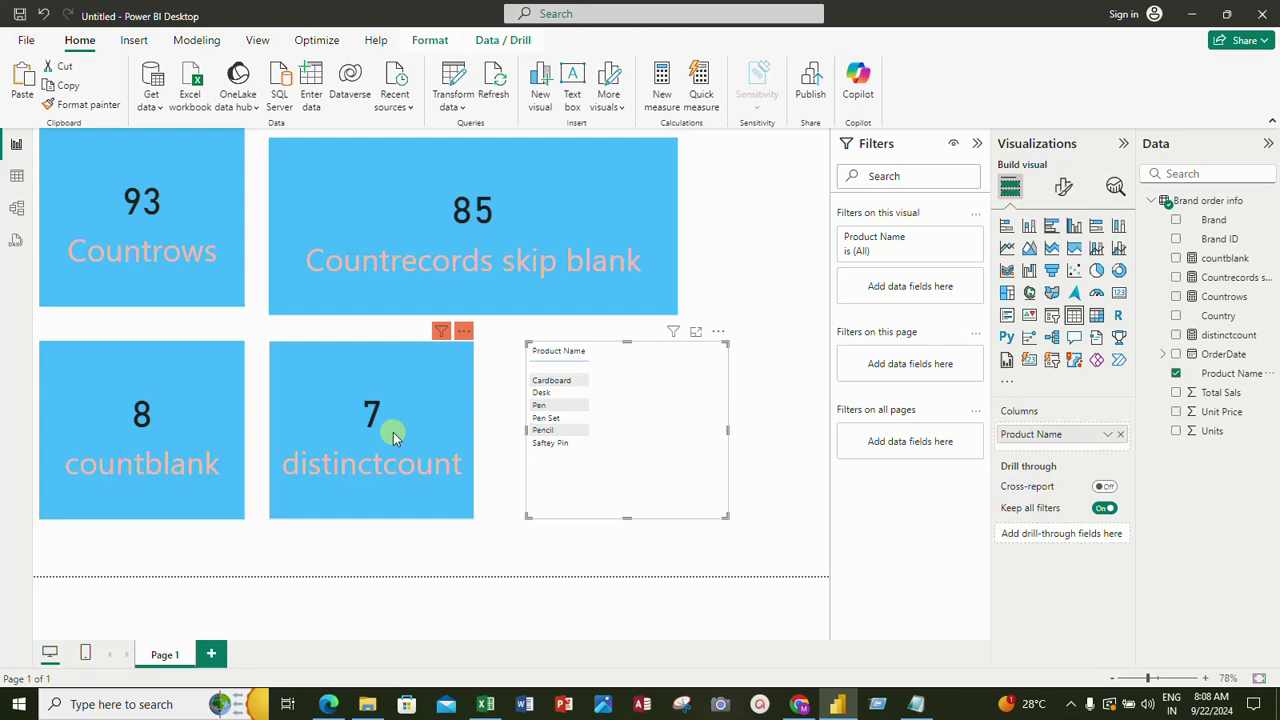
# Set the Product Name table's global font size to 25
pyautogui.click(1060, 185)
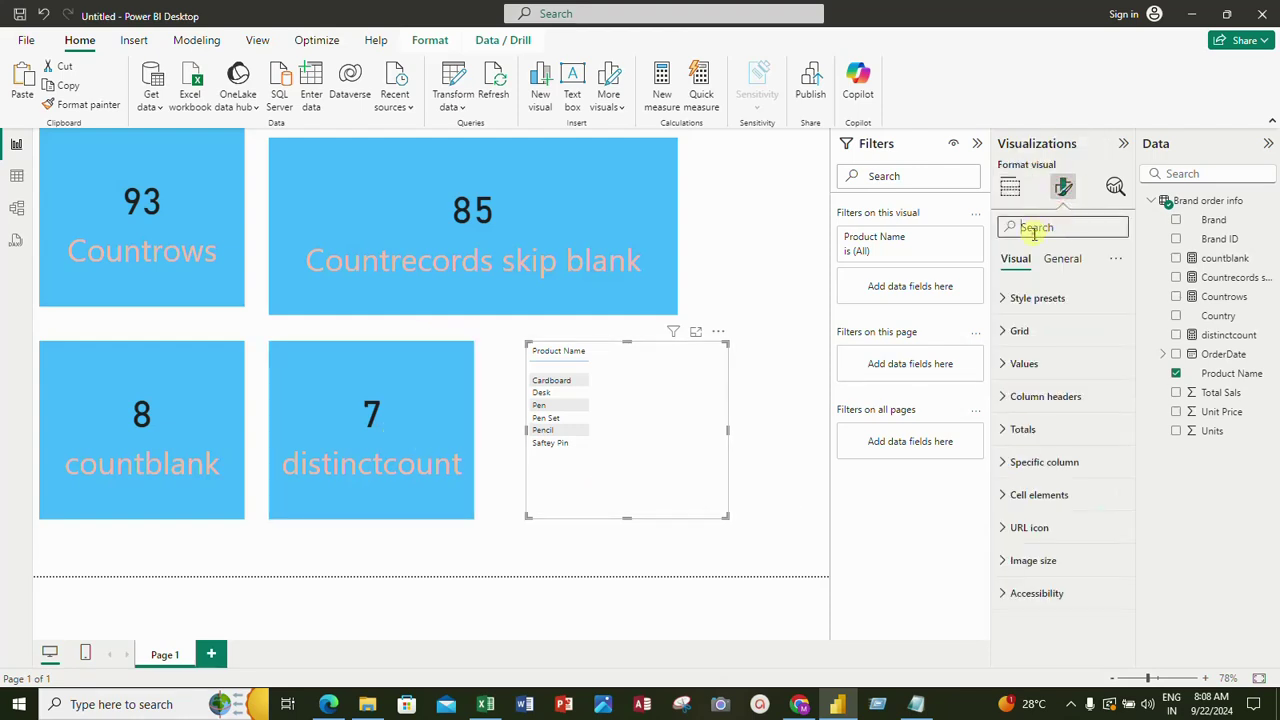
pyautogui.click(1033, 228)
pyautogui.write('font')
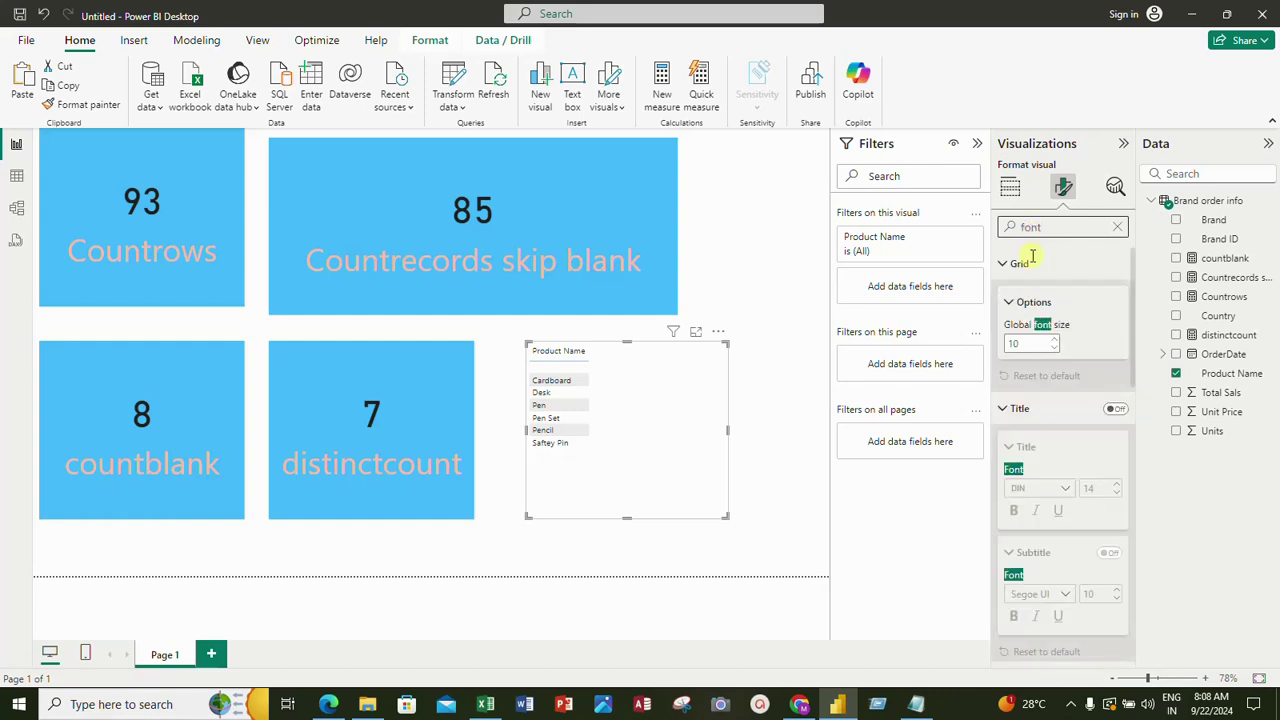
pyautogui.doubleClick(1024, 342)
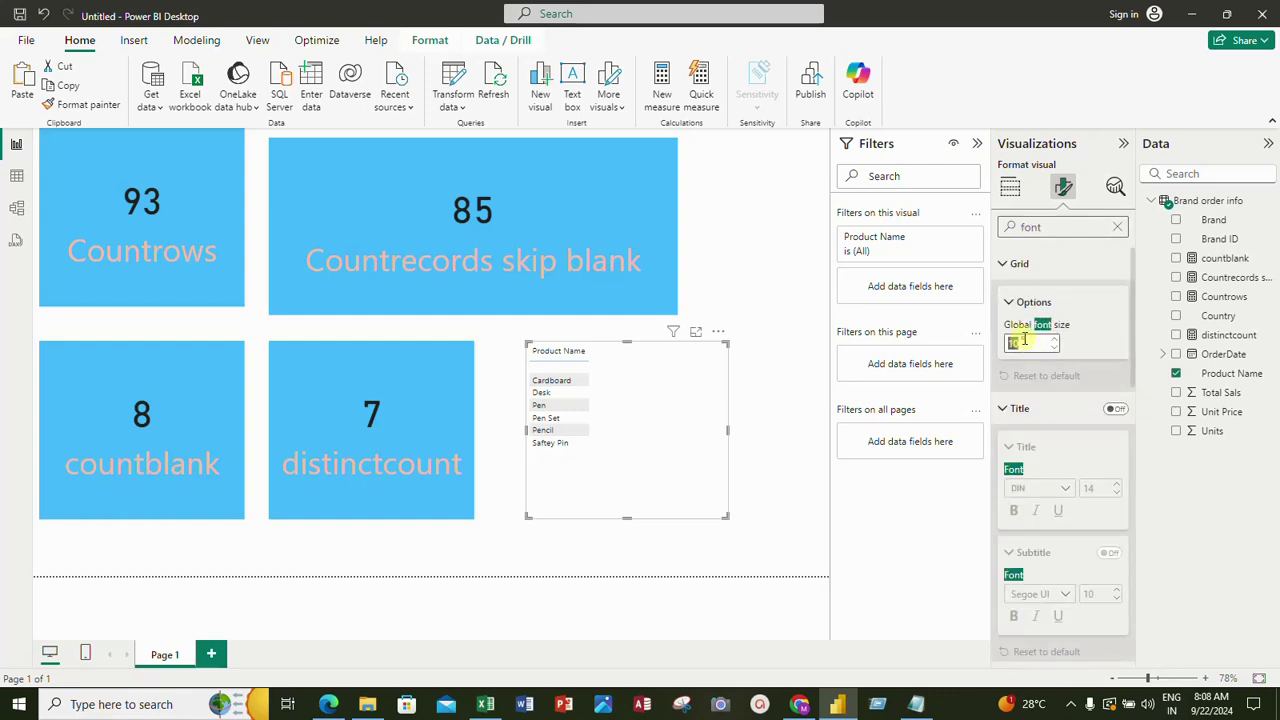
pyautogui.write('25')
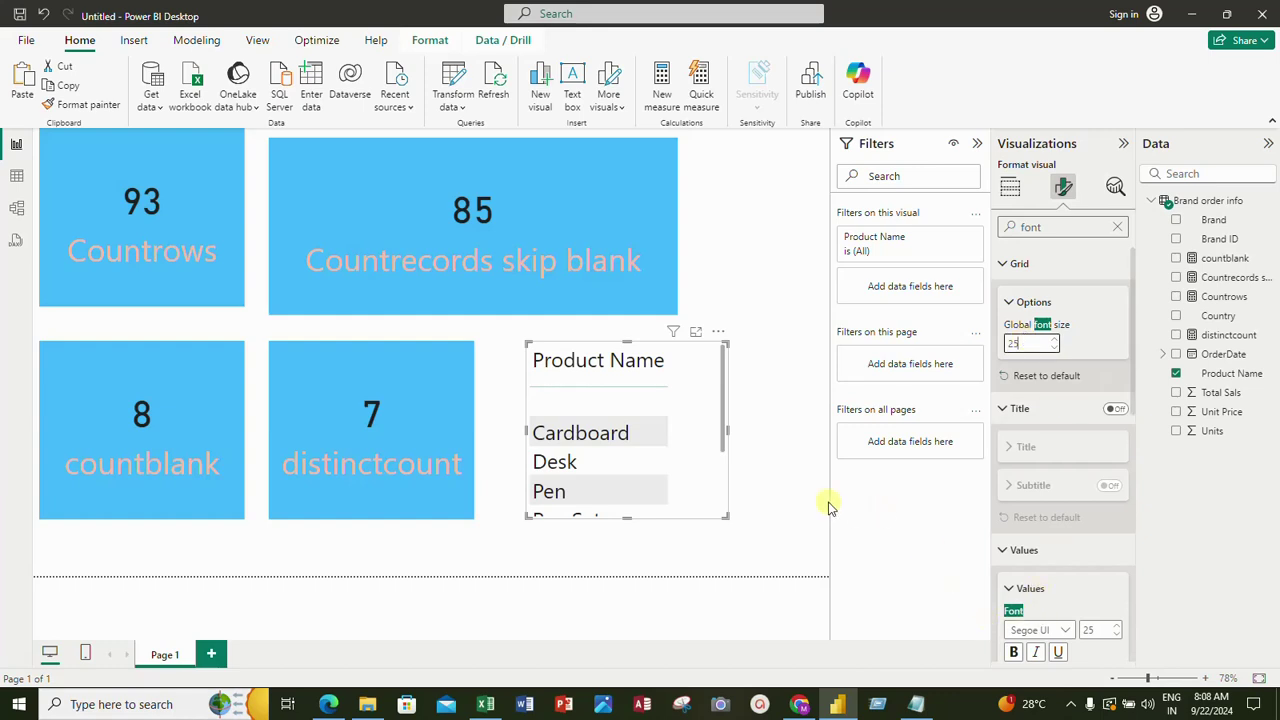
# Enlarge the Product Name table, and set its upper edge level with the distinctcount card, clear of the card above
pyautogui.moveTo(726, 517); pyautogui.dragTo(767, 572)
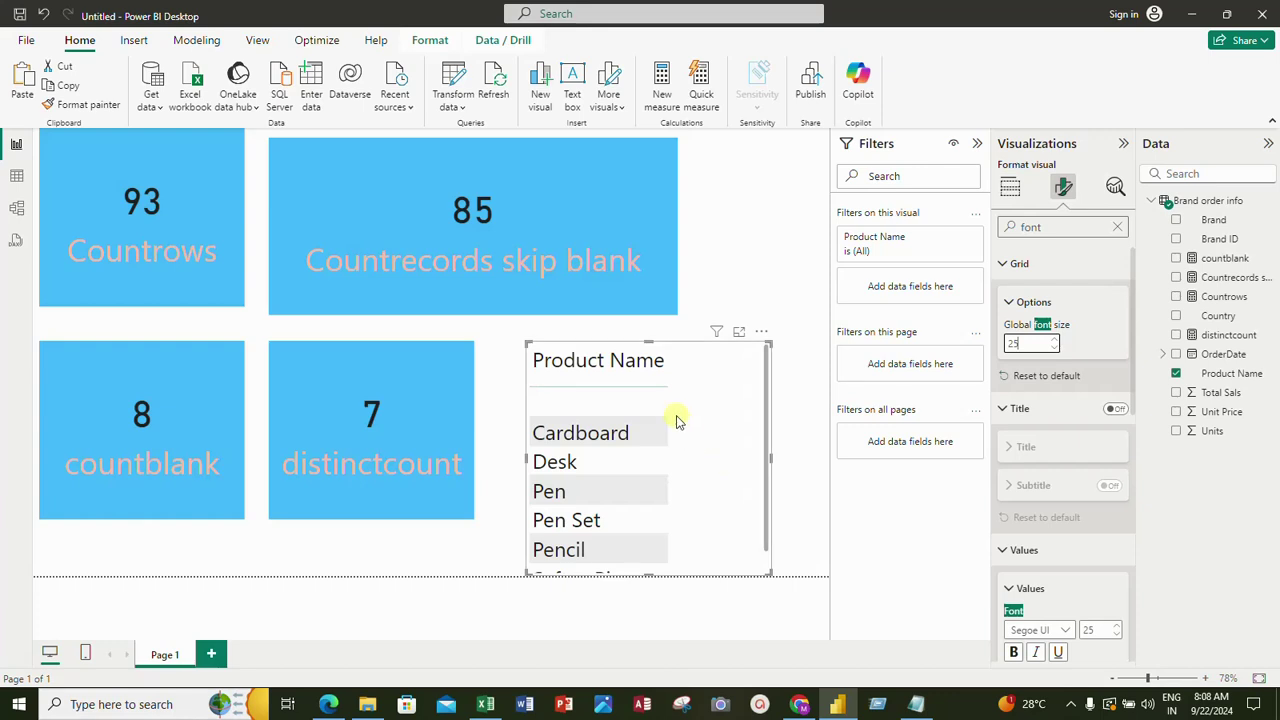
pyautogui.moveTo(697, 408); pyautogui.dragTo(695, 374)
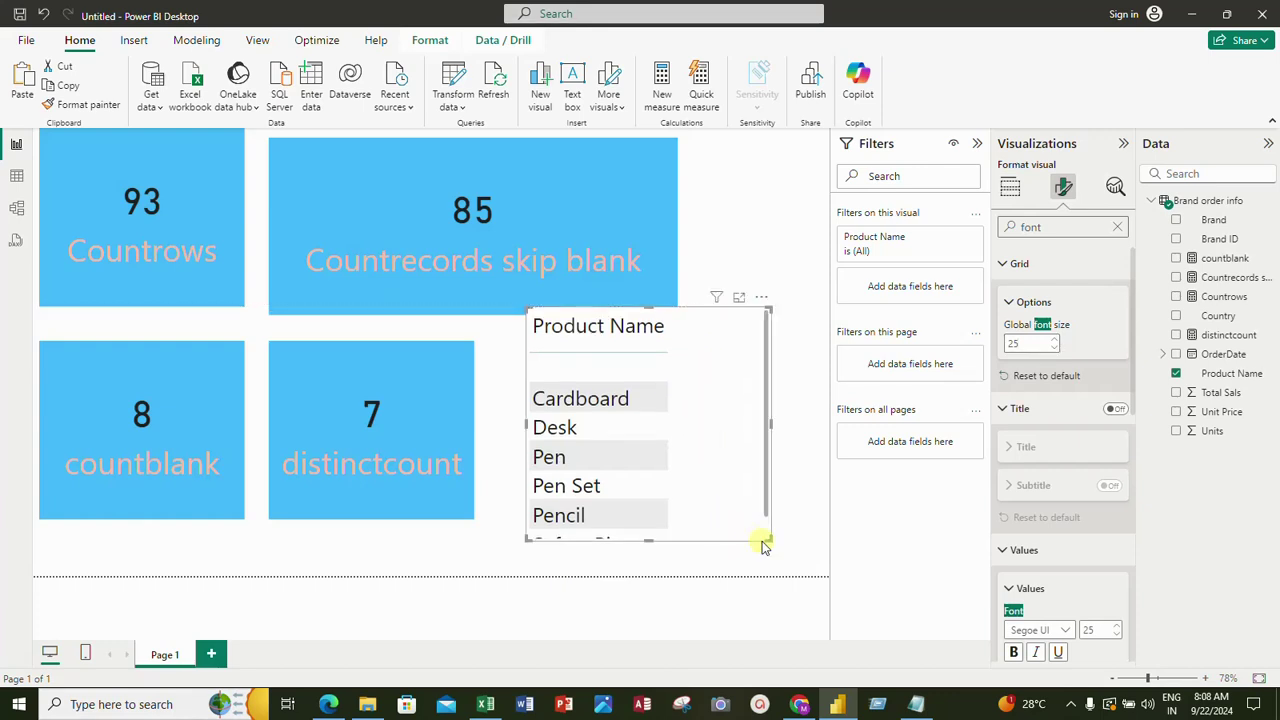
pyautogui.moveTo(768, 538); pyautogui.dragTo(772, 544)
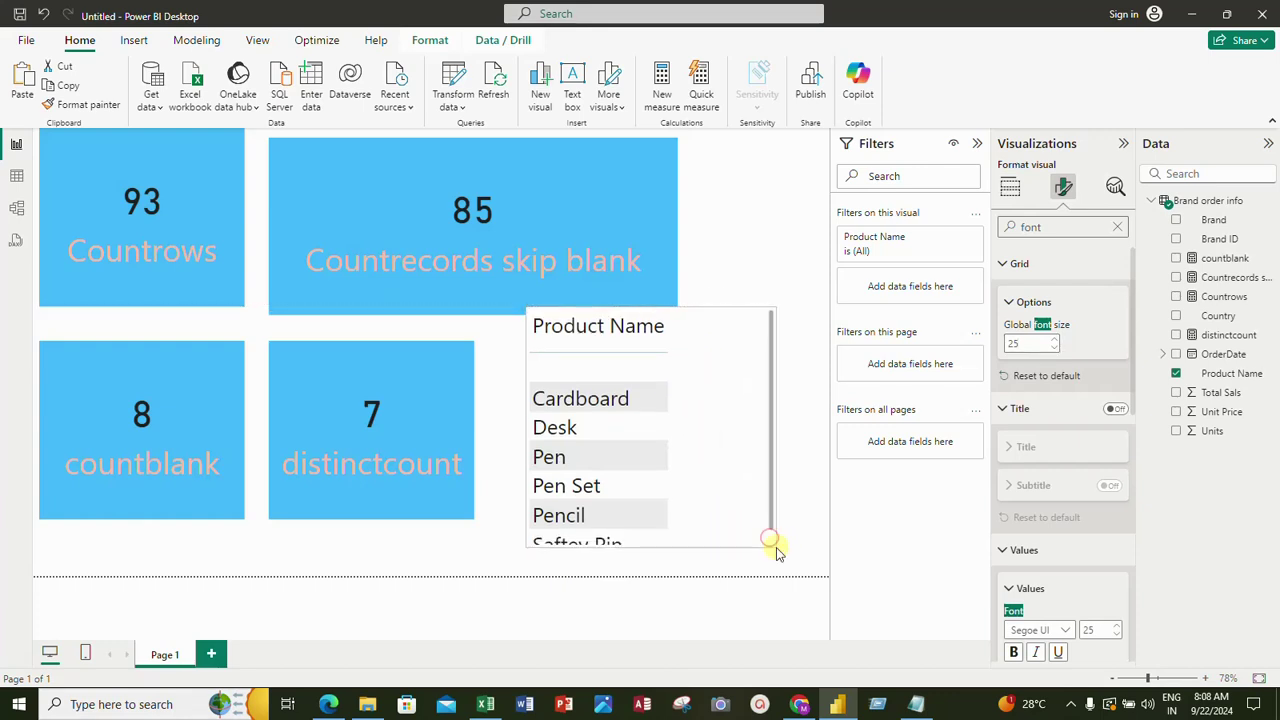
pyautogui.click(737, 334)
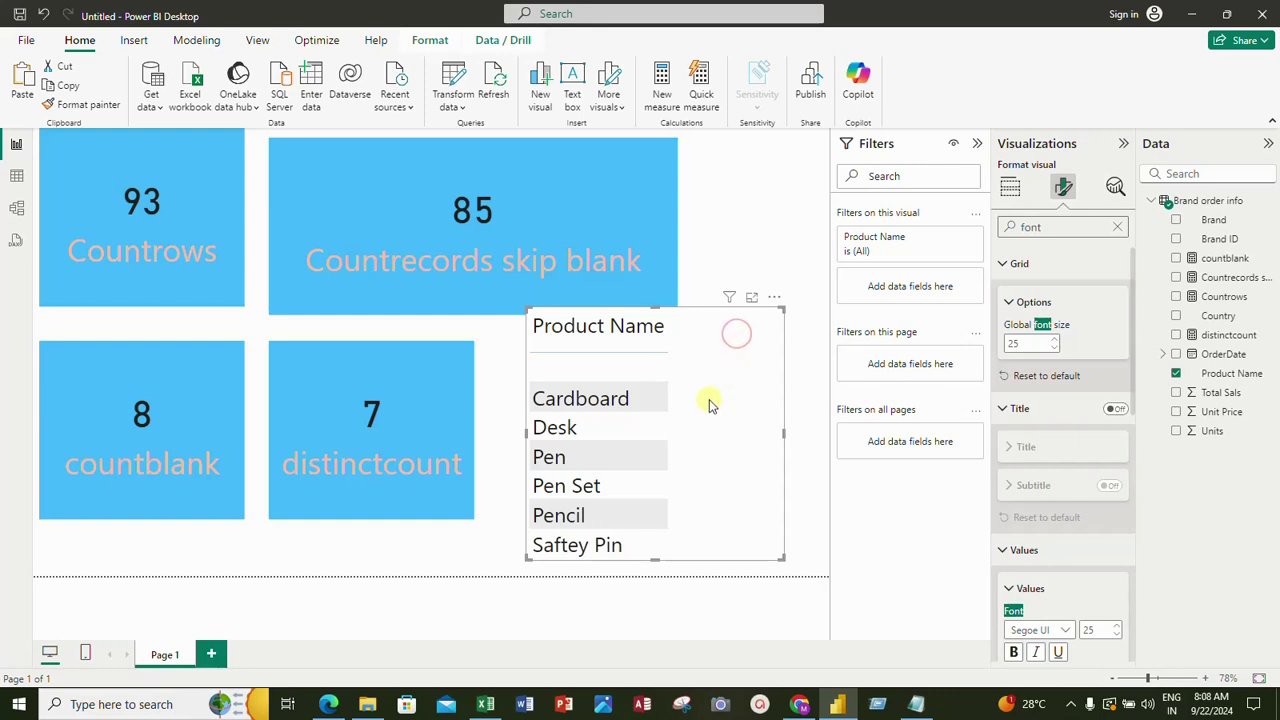
pyautogui.click(757, 219)
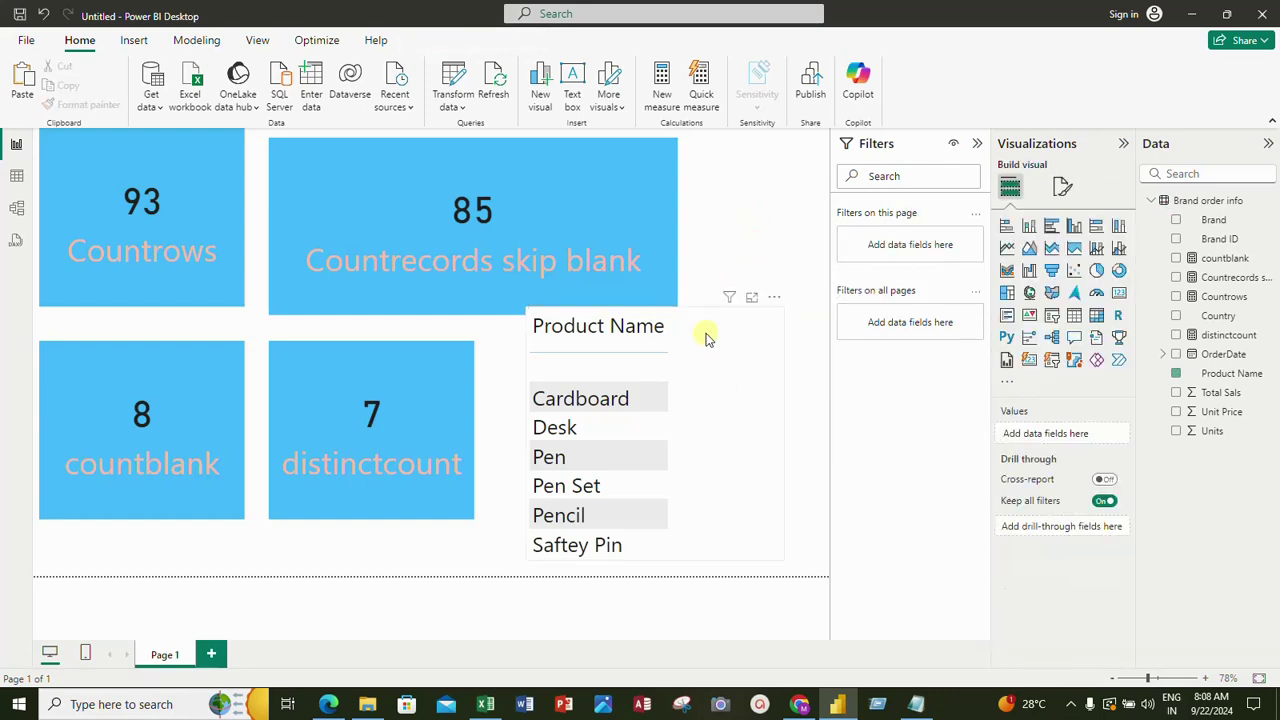
pyautogui.click(711, 330)
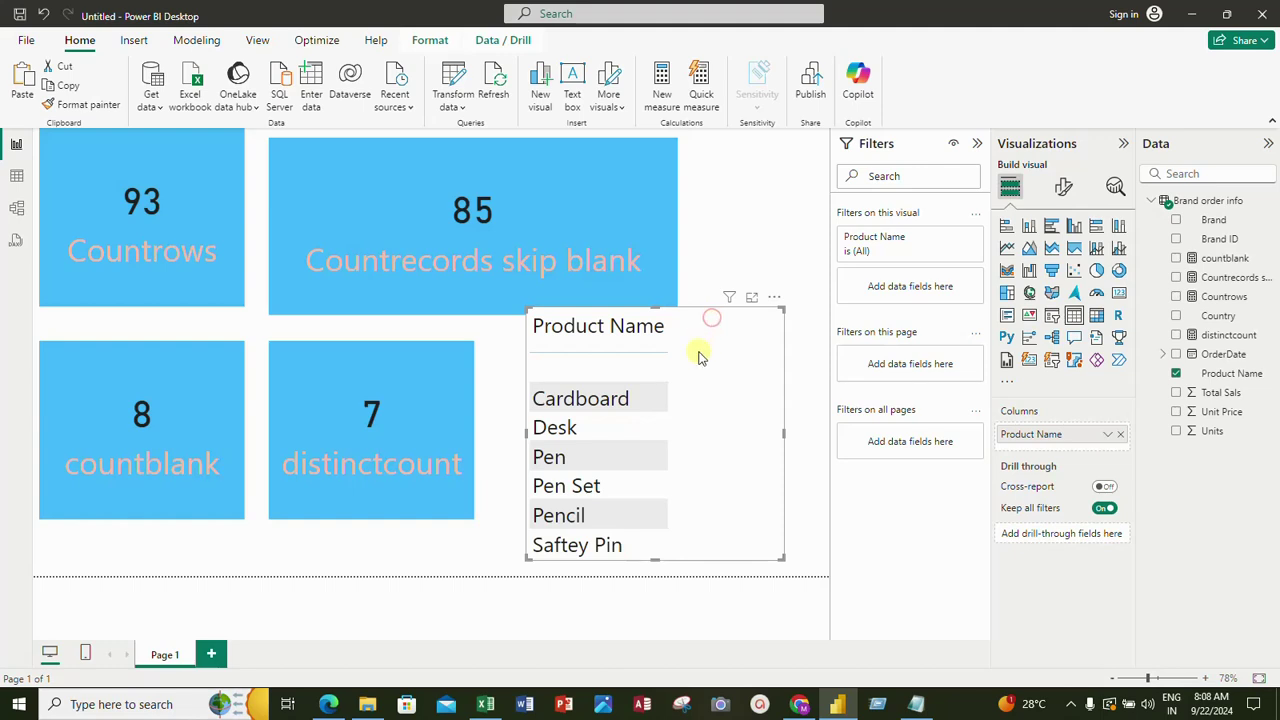
pyautogui.moveTo(780, 307); pyautogui.dragTo(752, 348)
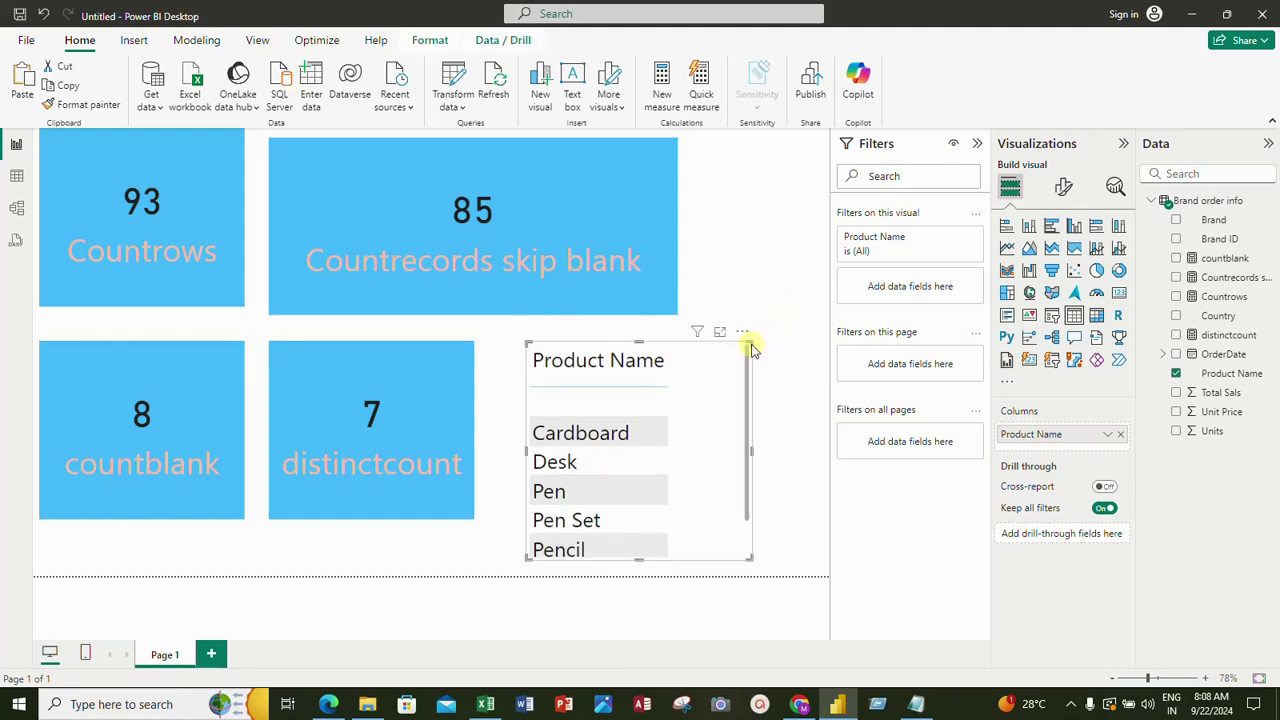